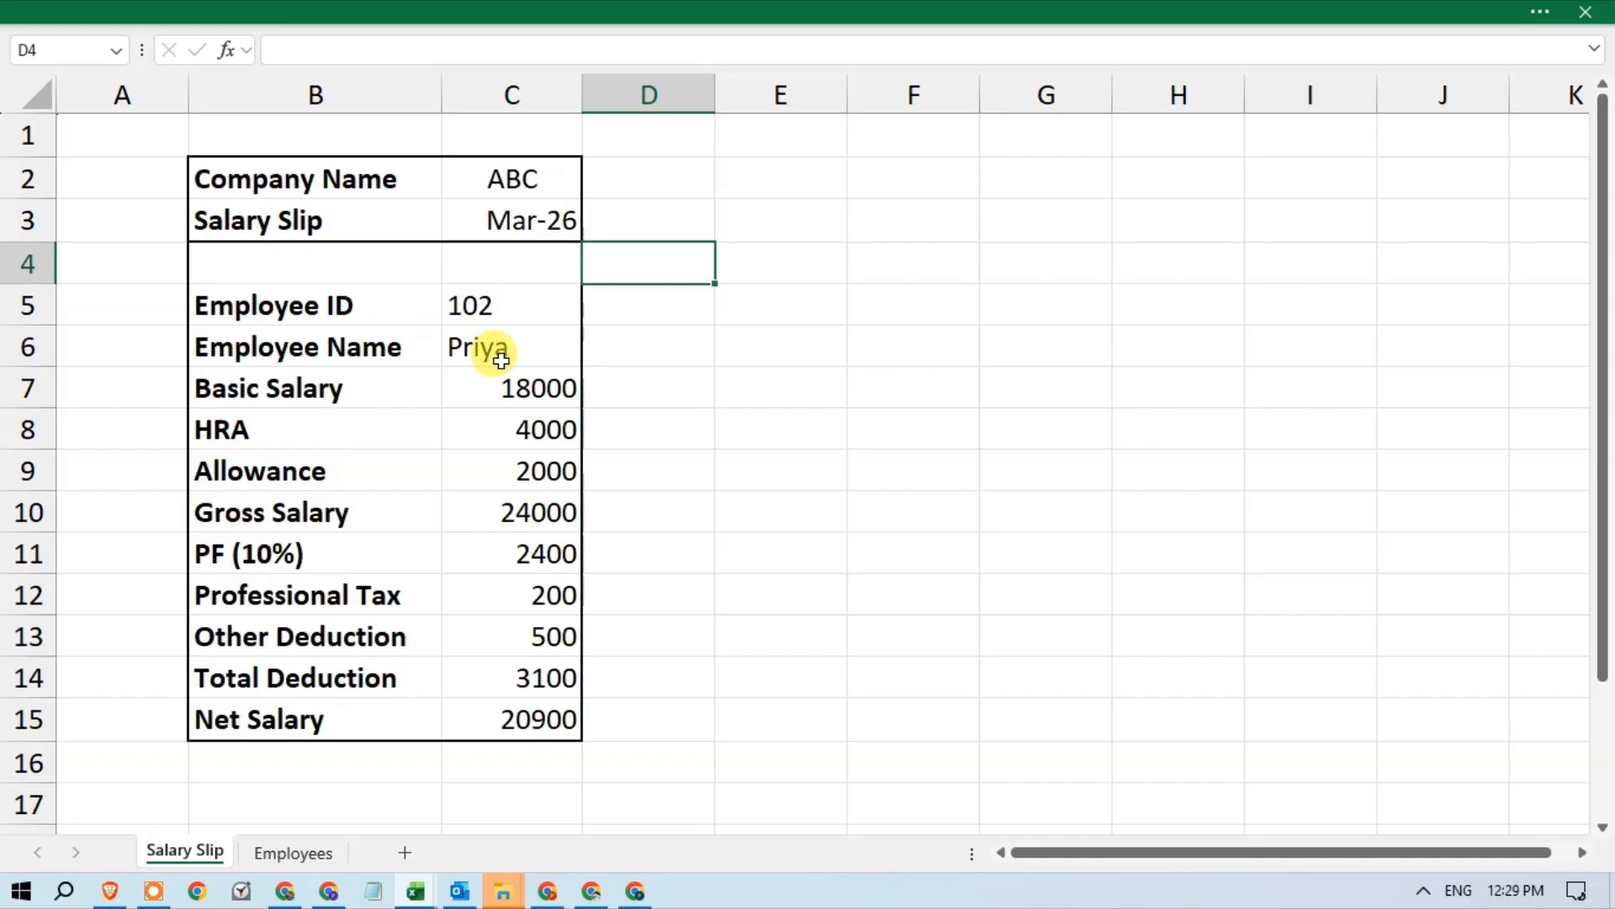
# Step: Replace the Employee ID in C5 of the completed salary slip with other employees' IDs to demonstrate the lookup
pyautogui.click(525, 302)
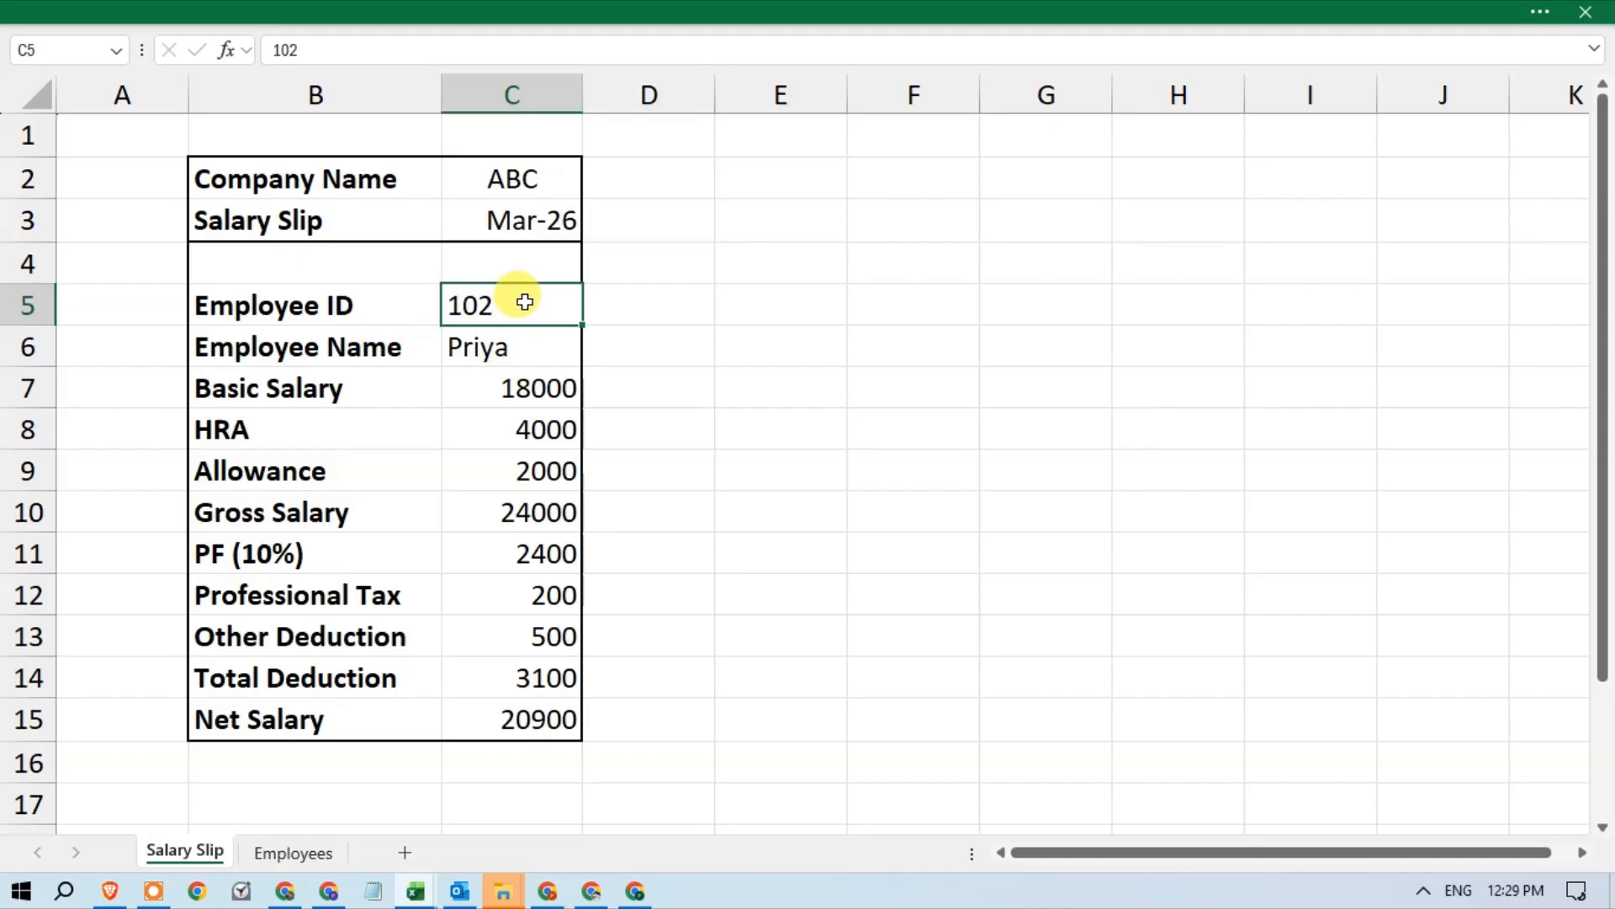
pyautogui.doubleClick(526, 303)
pyautogui.press('Return')
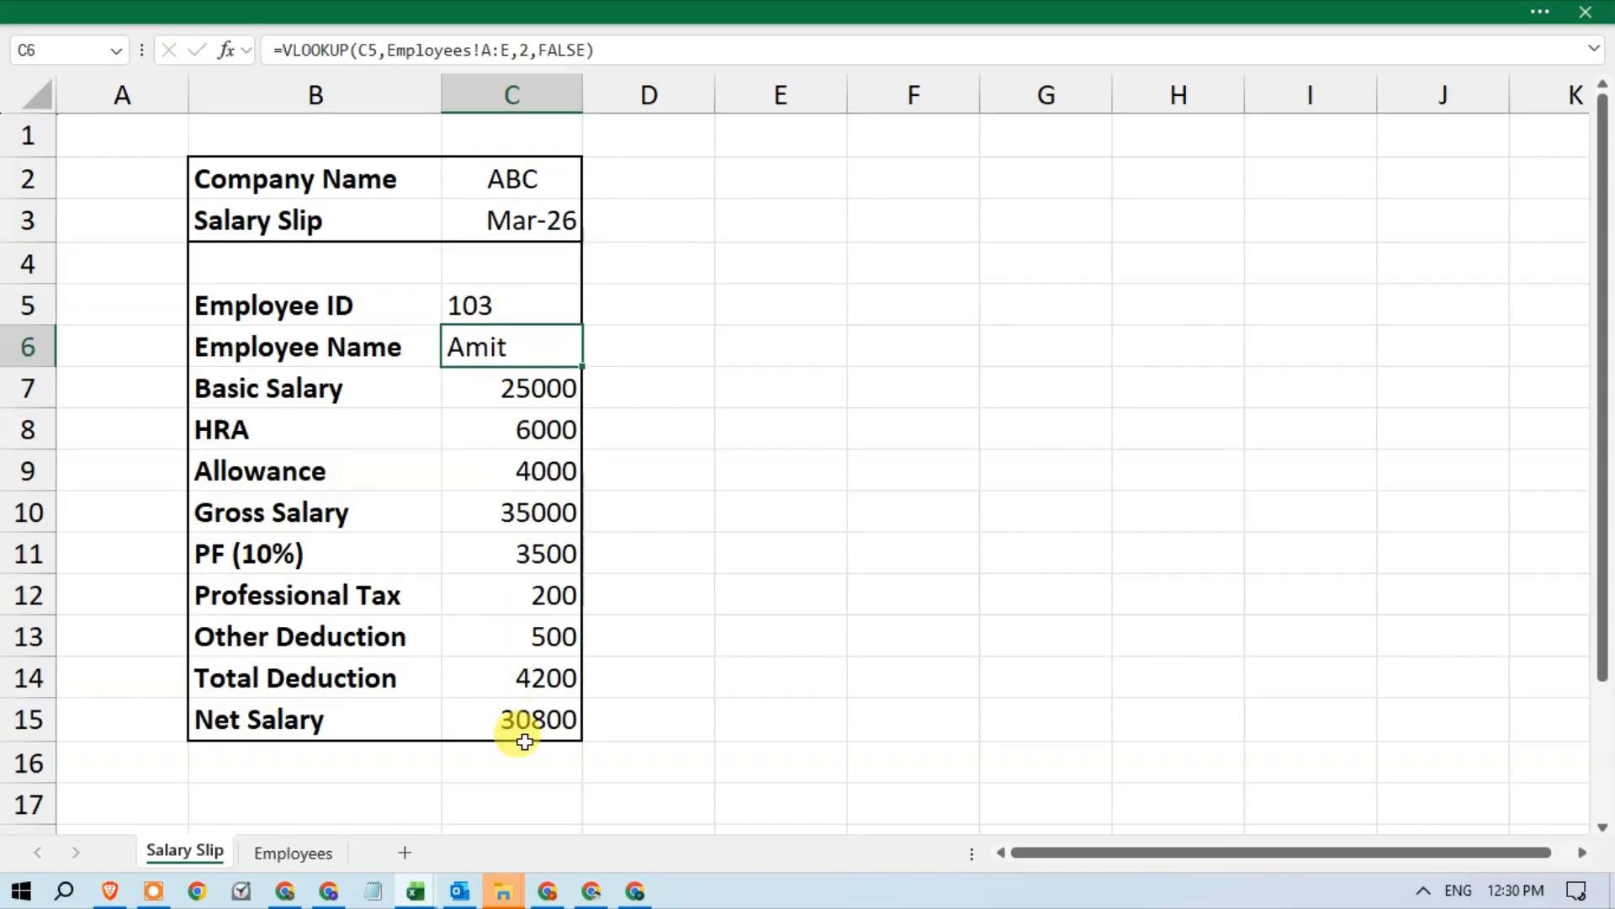
pyautogui.doubleClick(510, 308)
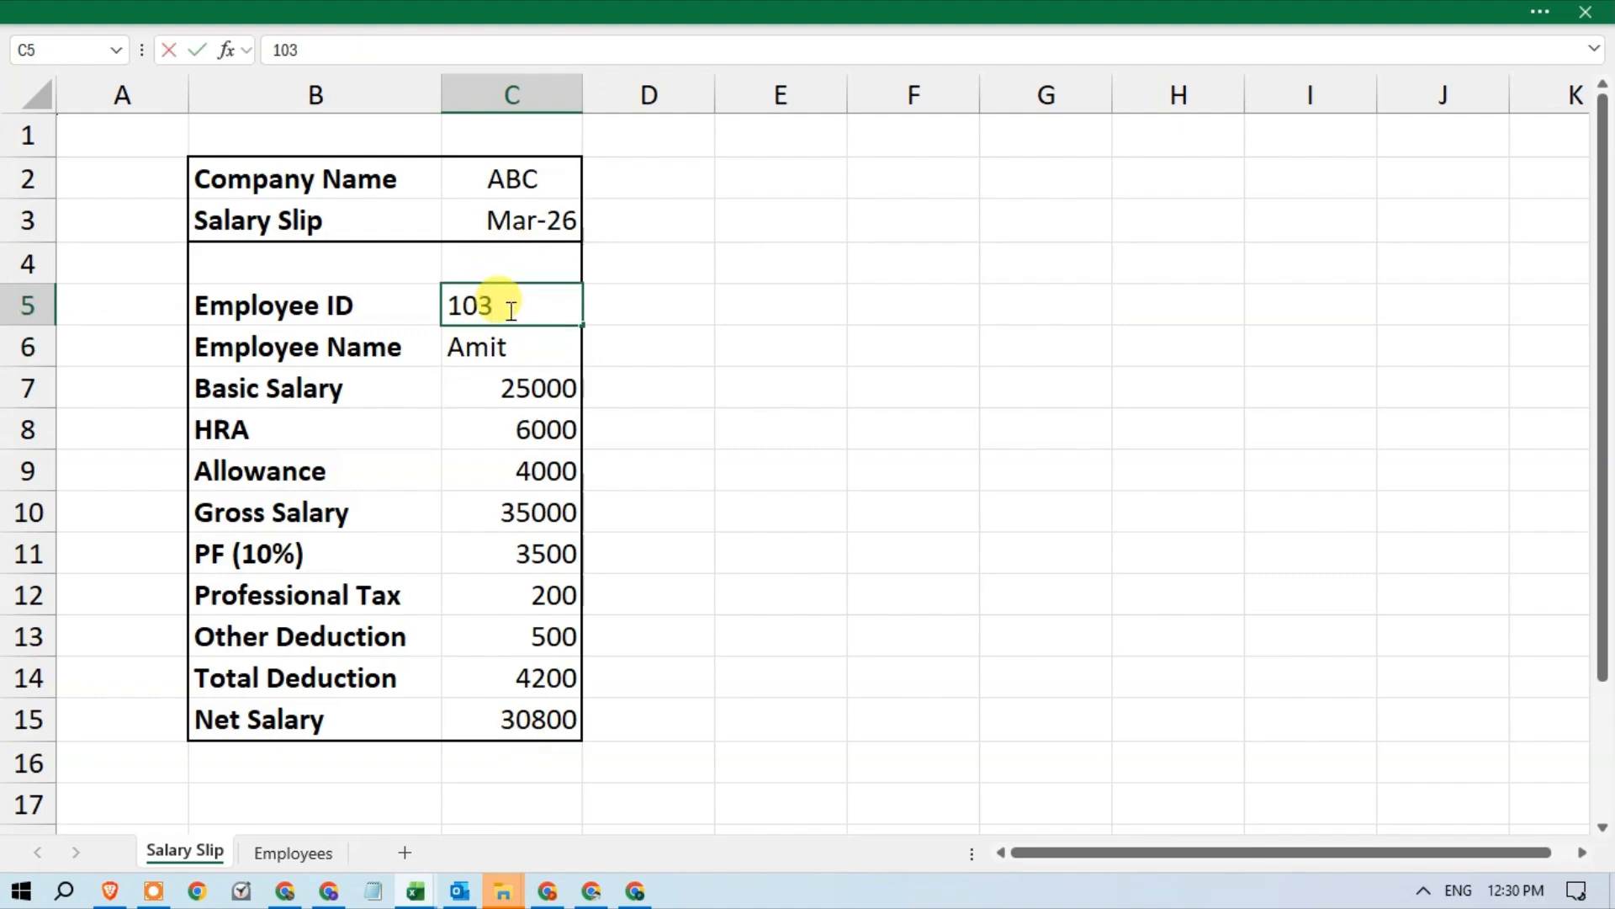
pyautogui.press('Return')
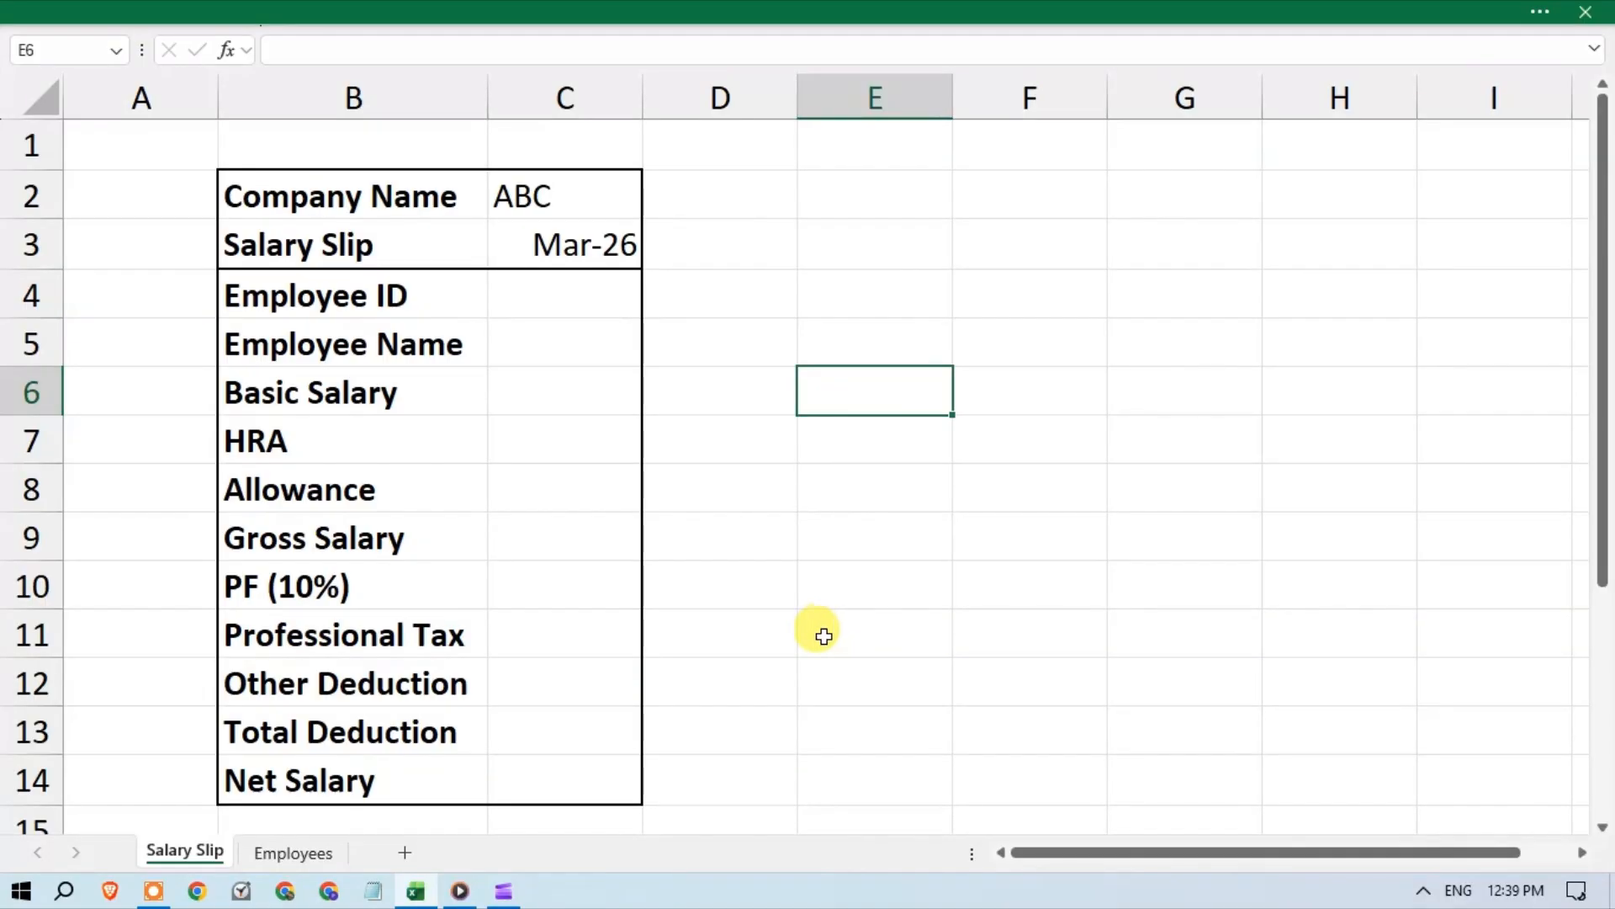
# Step: Review the Employees sheet's data and enter the first listed employee's ID in C4 of the Salary Slip sheet
pyautogui.click(283, 853)
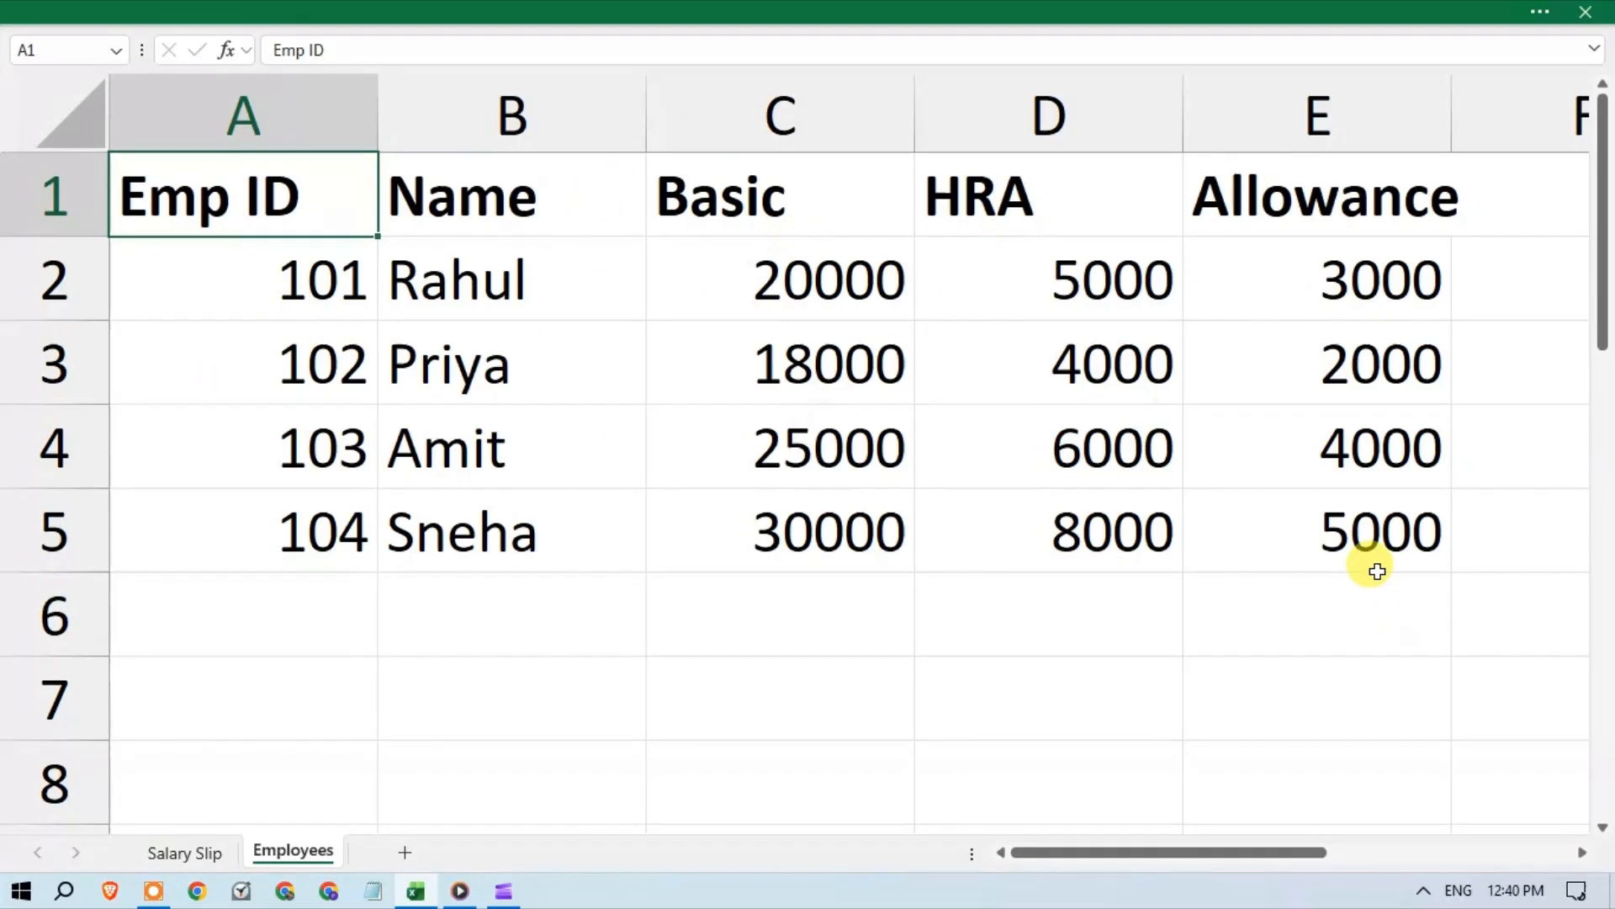
pyautogui.click(181, 854)
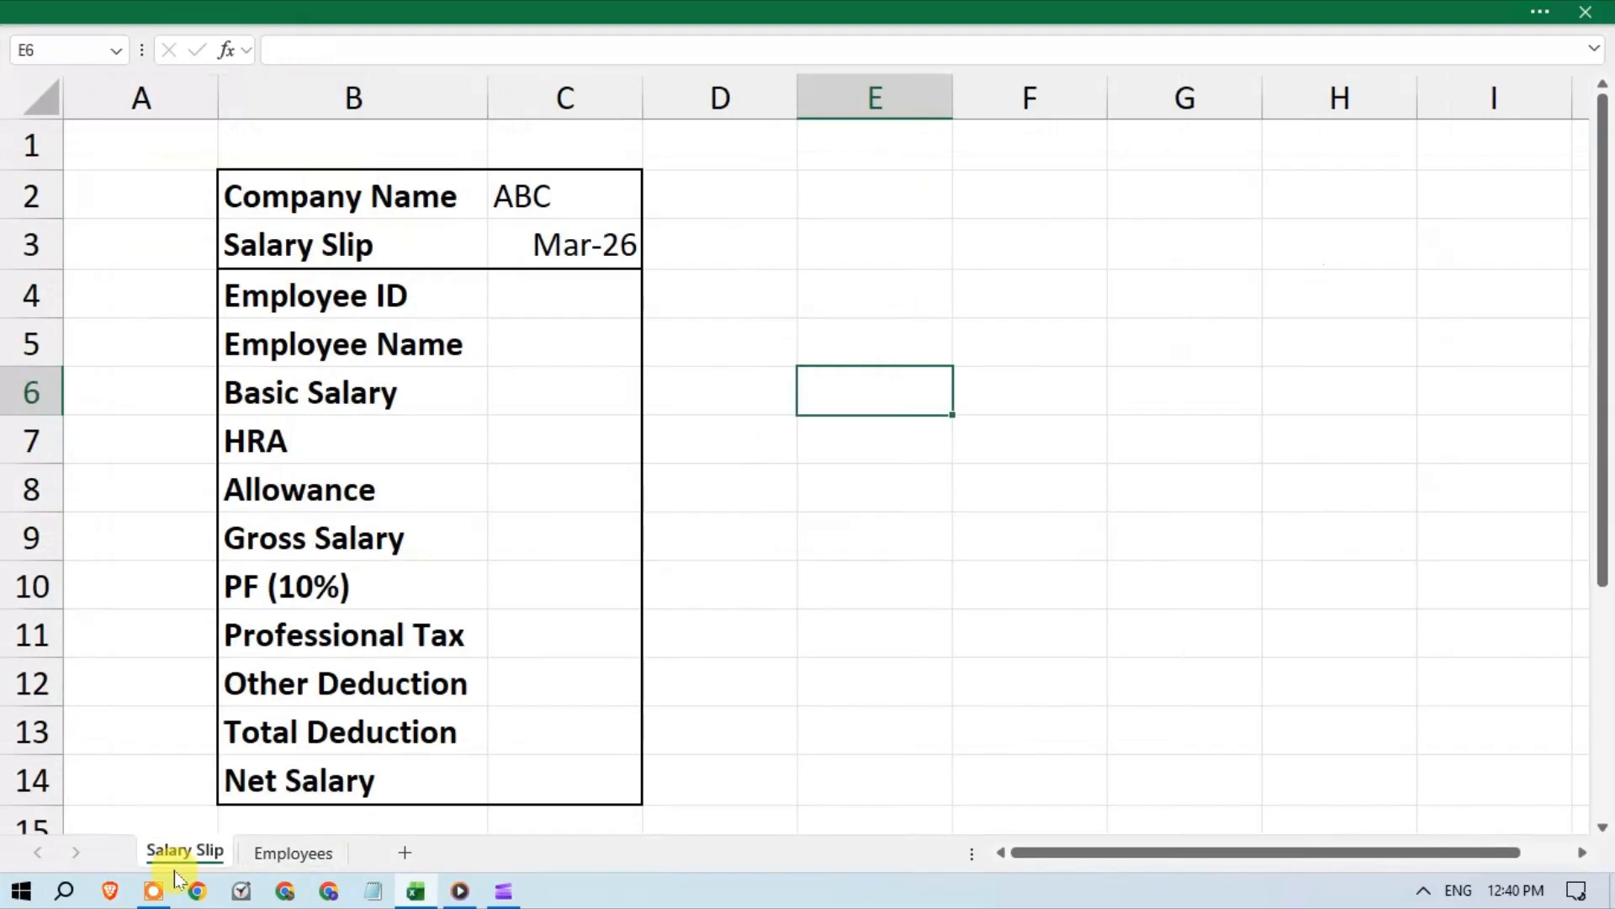
pyautogui.click(550, 293)
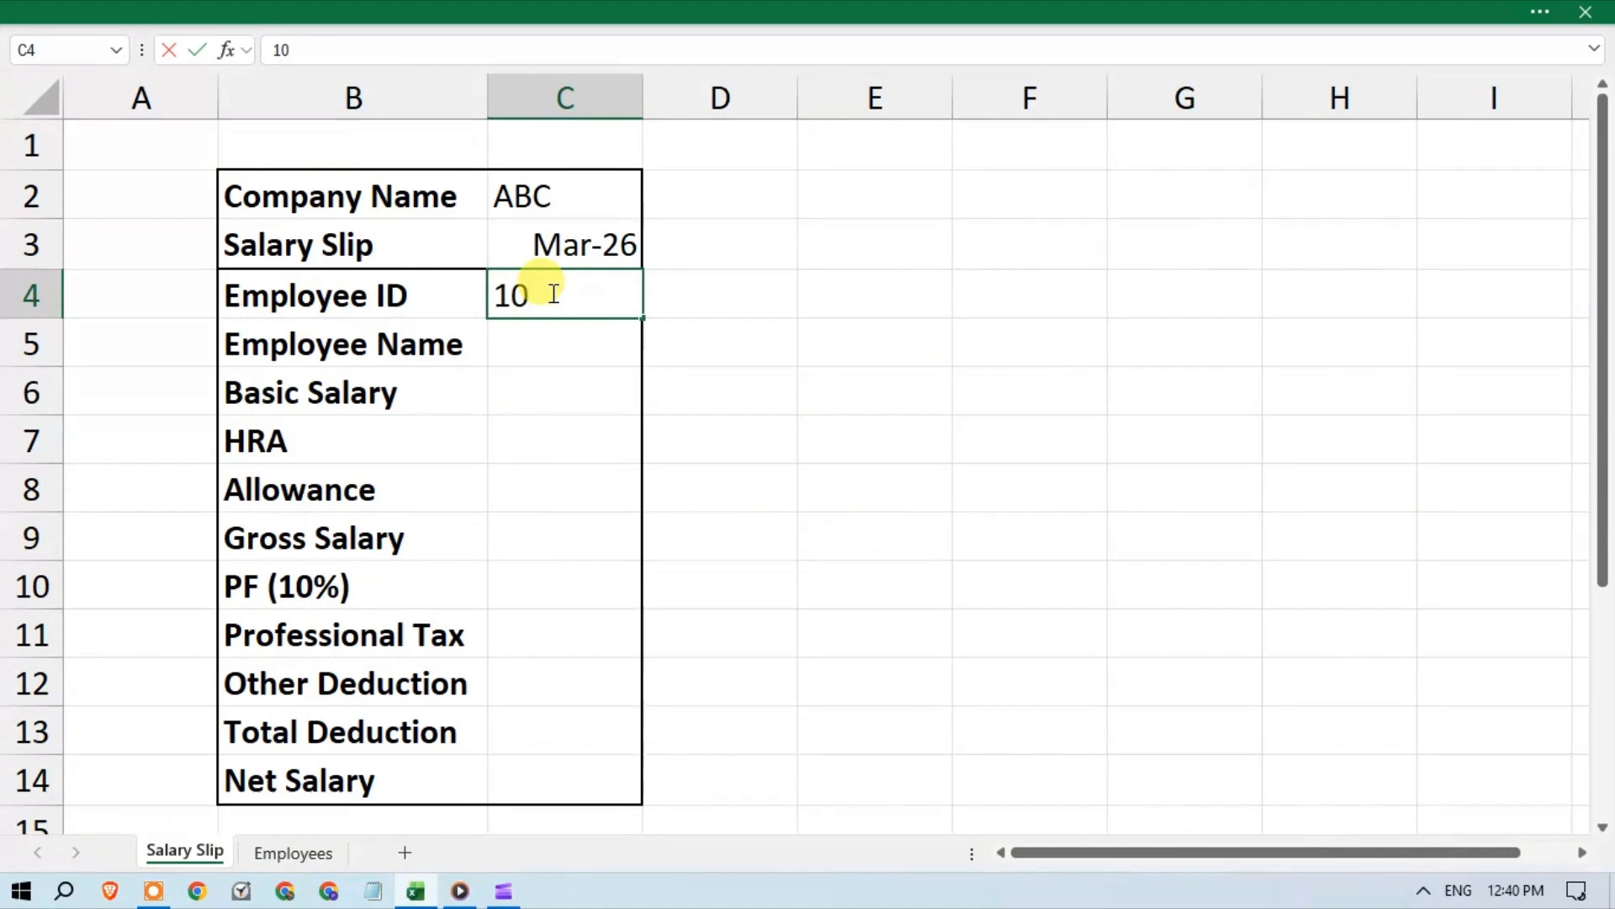
pyautogui.press('Return')
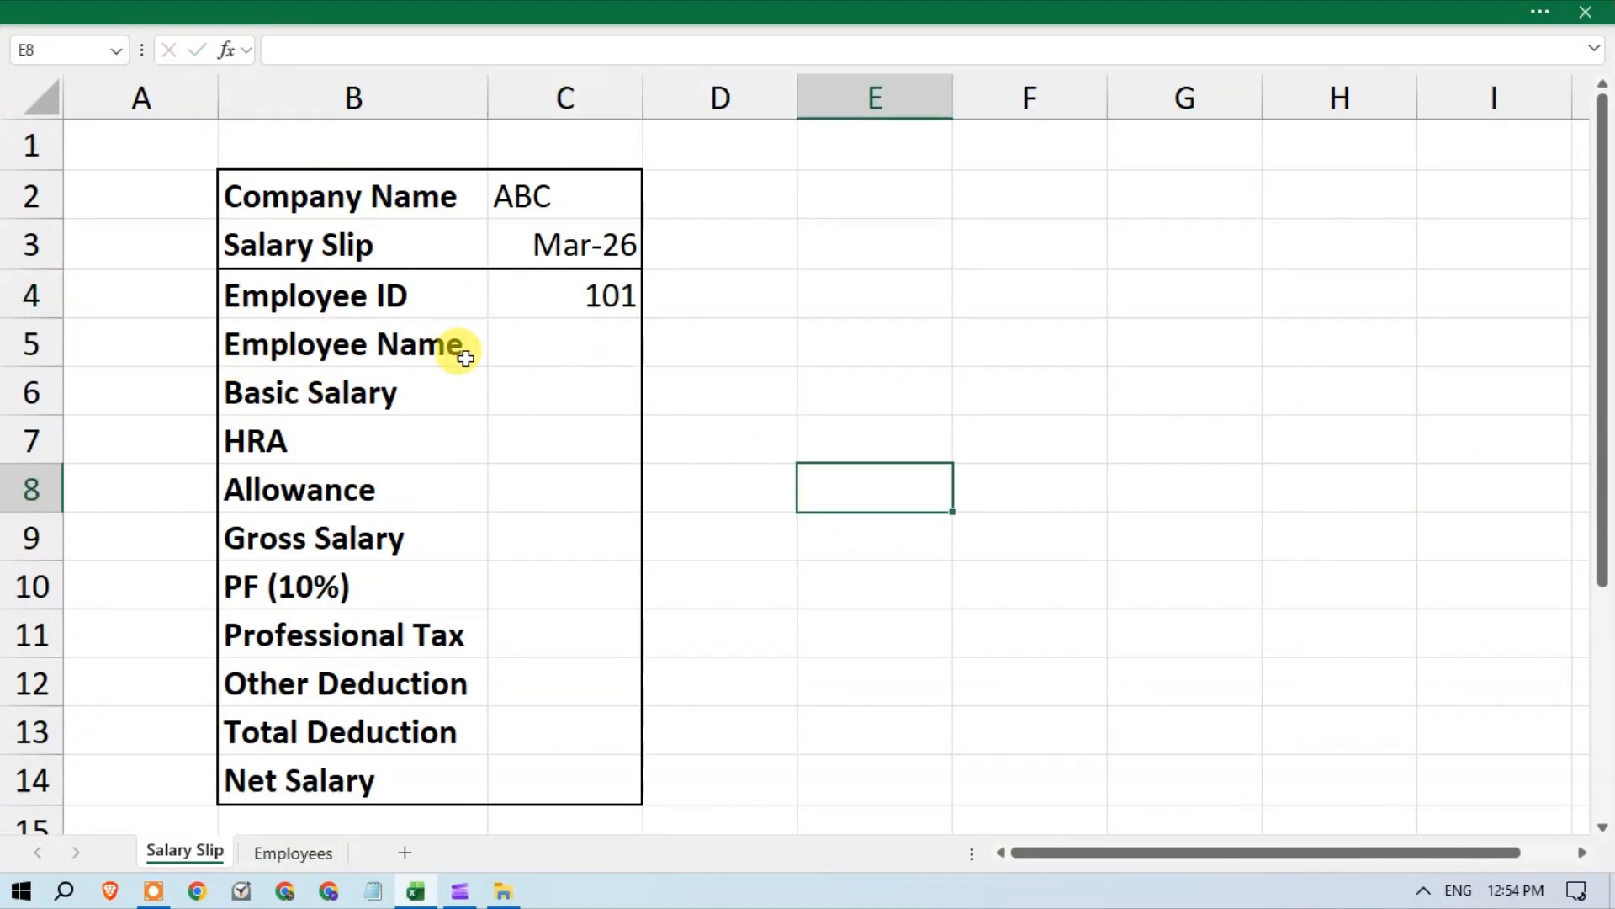
# Step: Begin a VLOOKUP formula for Employee Name in C5, with C4 as lookup value and Employees columns A:E as the table
pyautogui.click(582, 337)
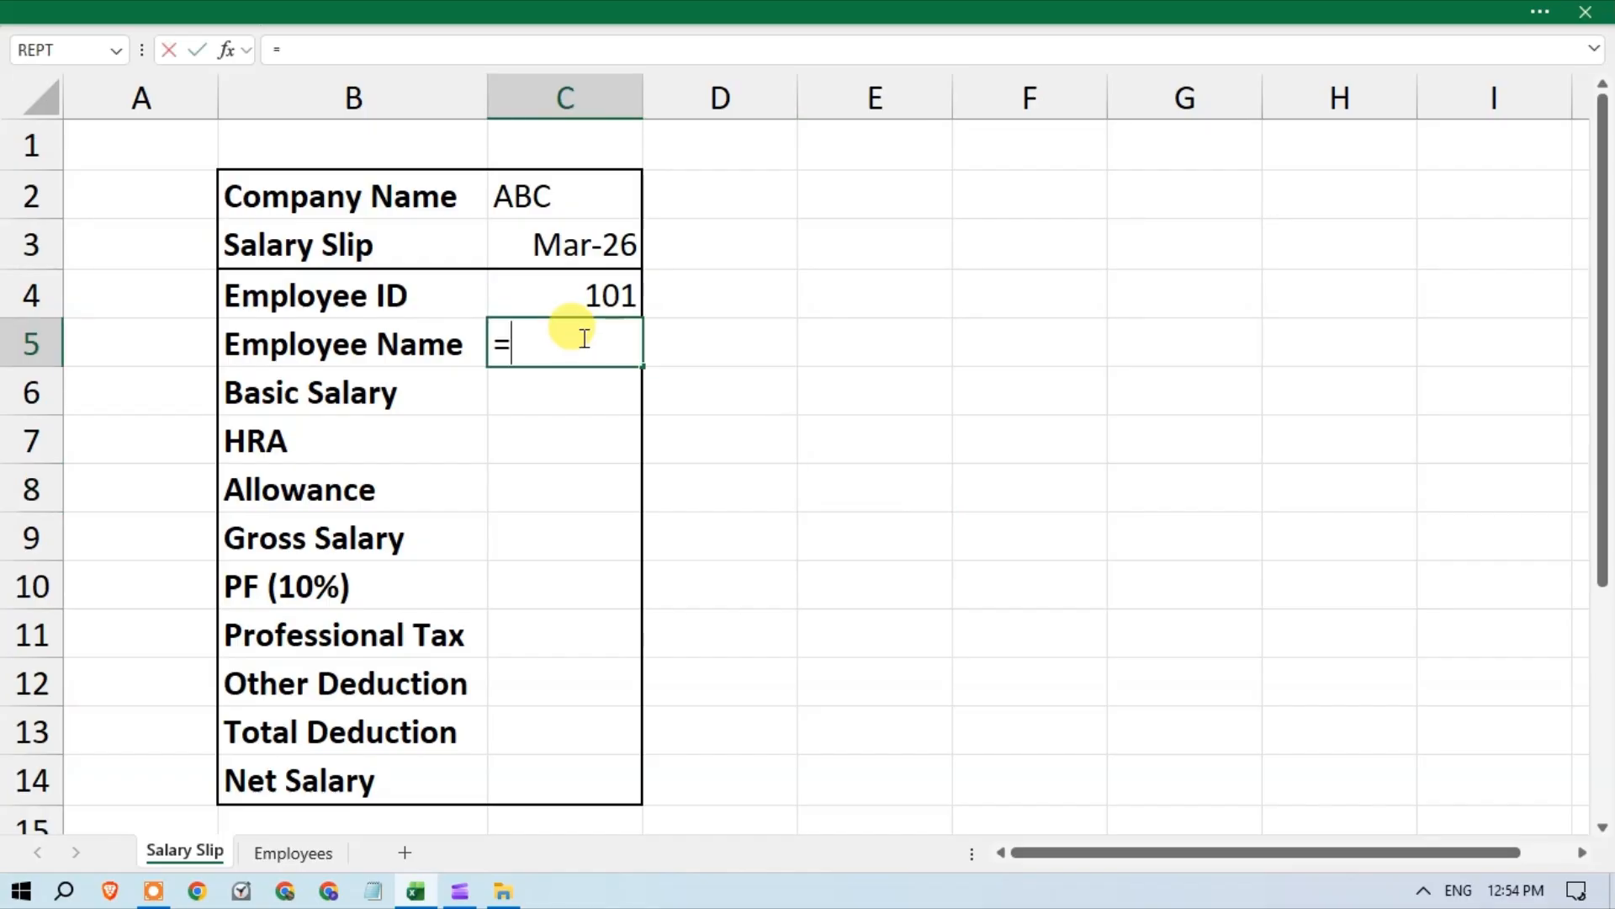
pyautogui.write('=vl')
pyautogui.press('Tab')
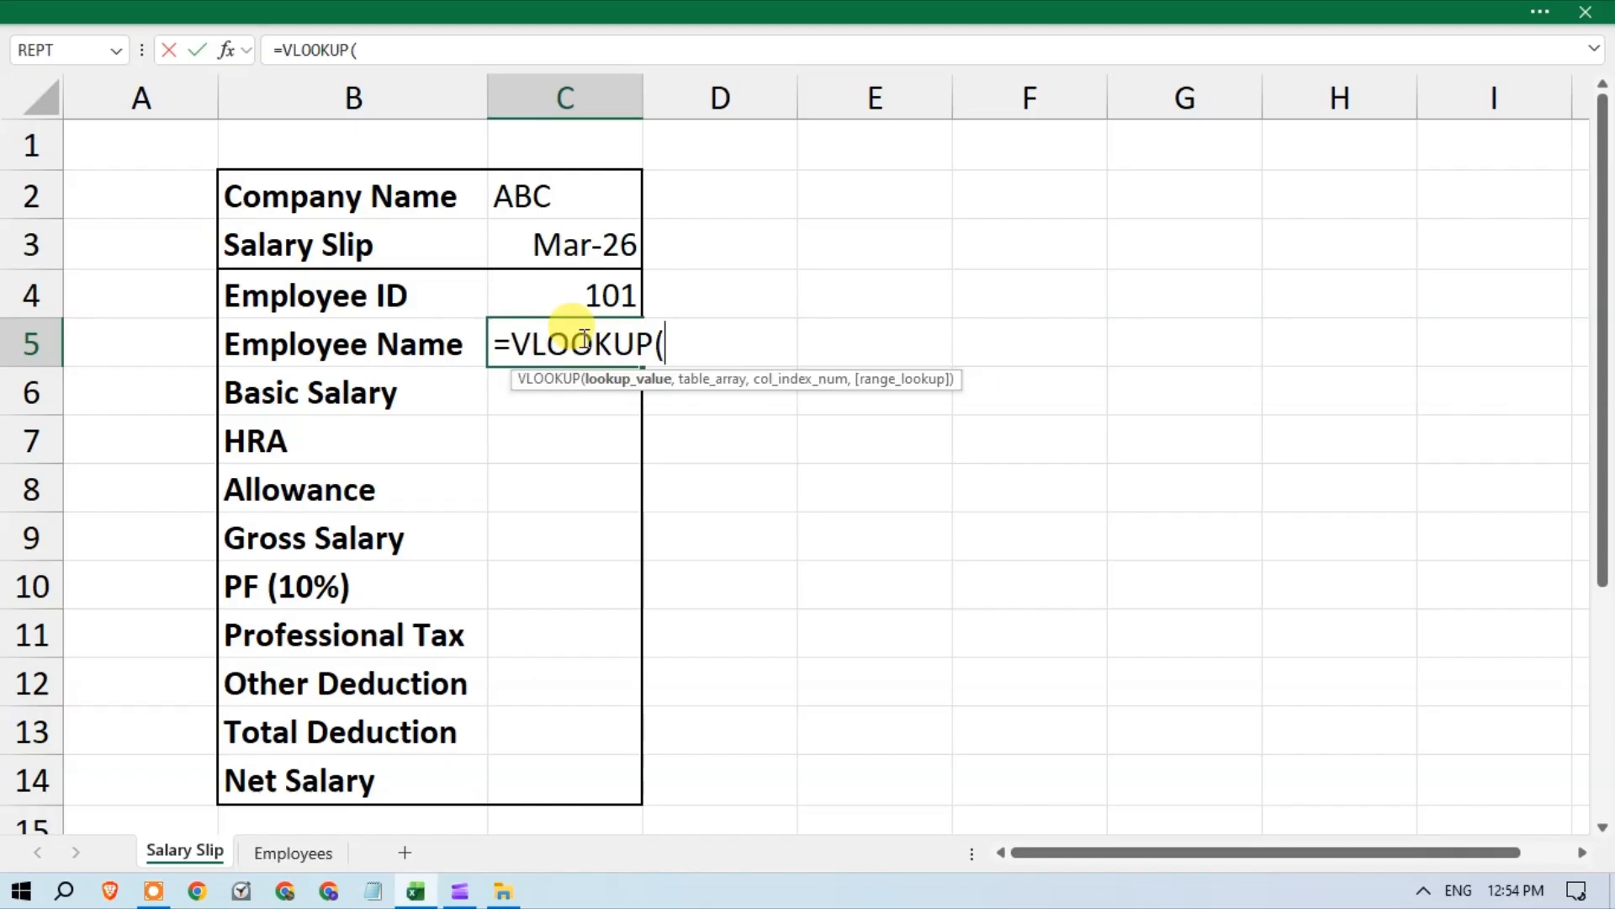
pyautogui.click(588, 292)
pyautogui.write(',')
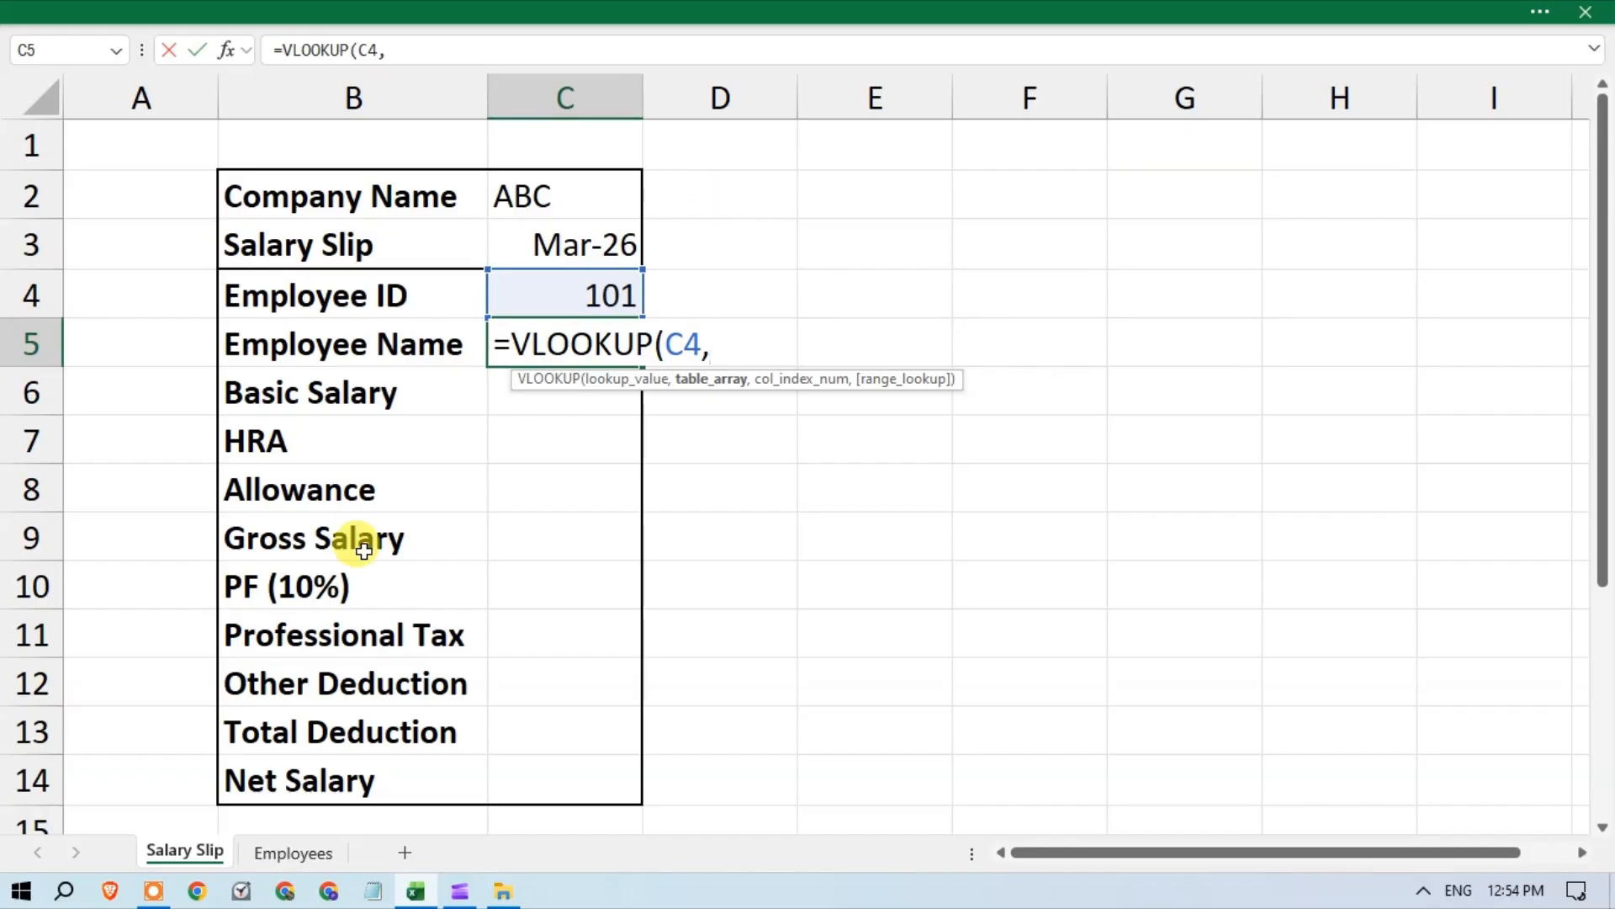
pyautogui.click(282, 860)
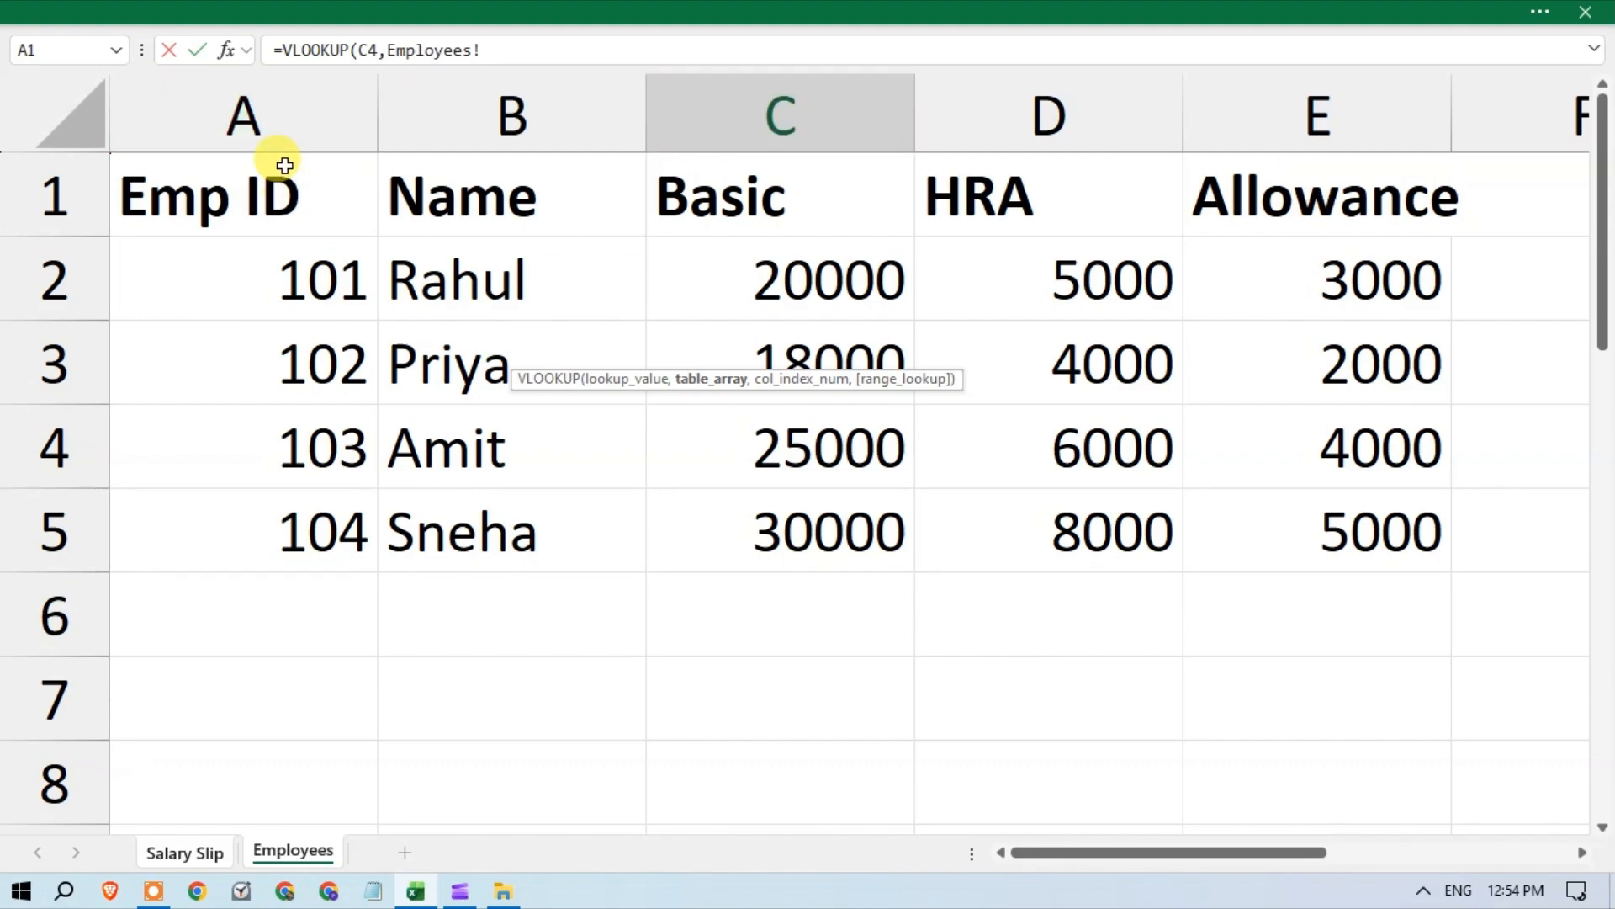
pyautogui.click(182, 99)
pyautogui.moveTo(228, 110); pyautogui.dragTo(1317, 160)
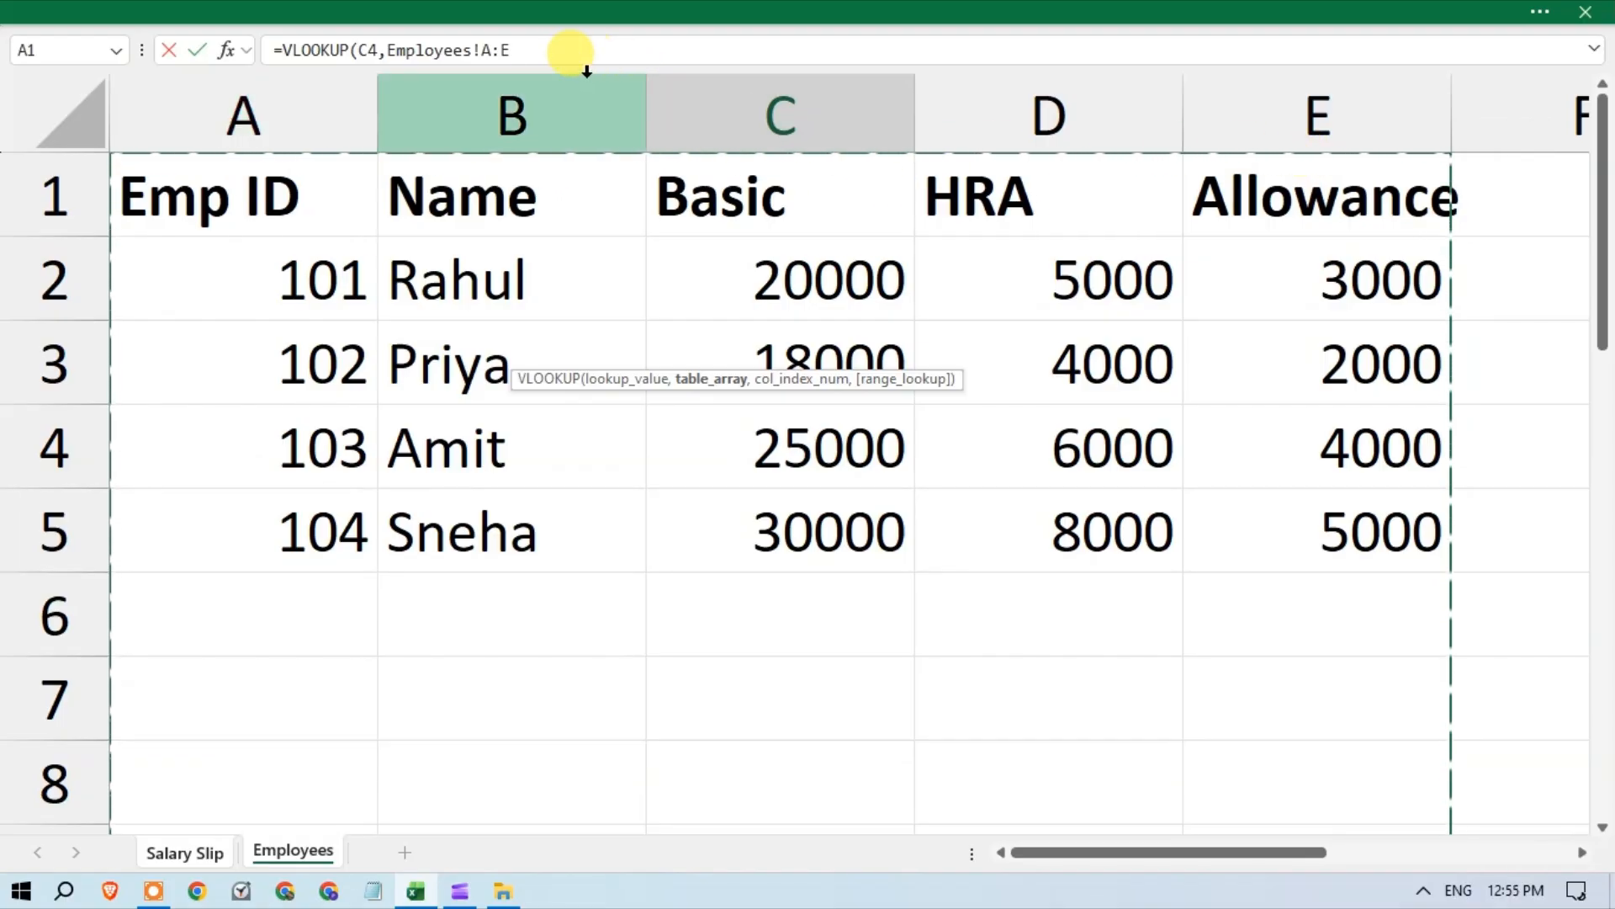
# Step: Finish the Employee Name VLOOKUP with column index 2 and FALSE for exact match, and check its result against the Employees sheet
pyautogui.click(533, 48)
pyautogui.write(',2')
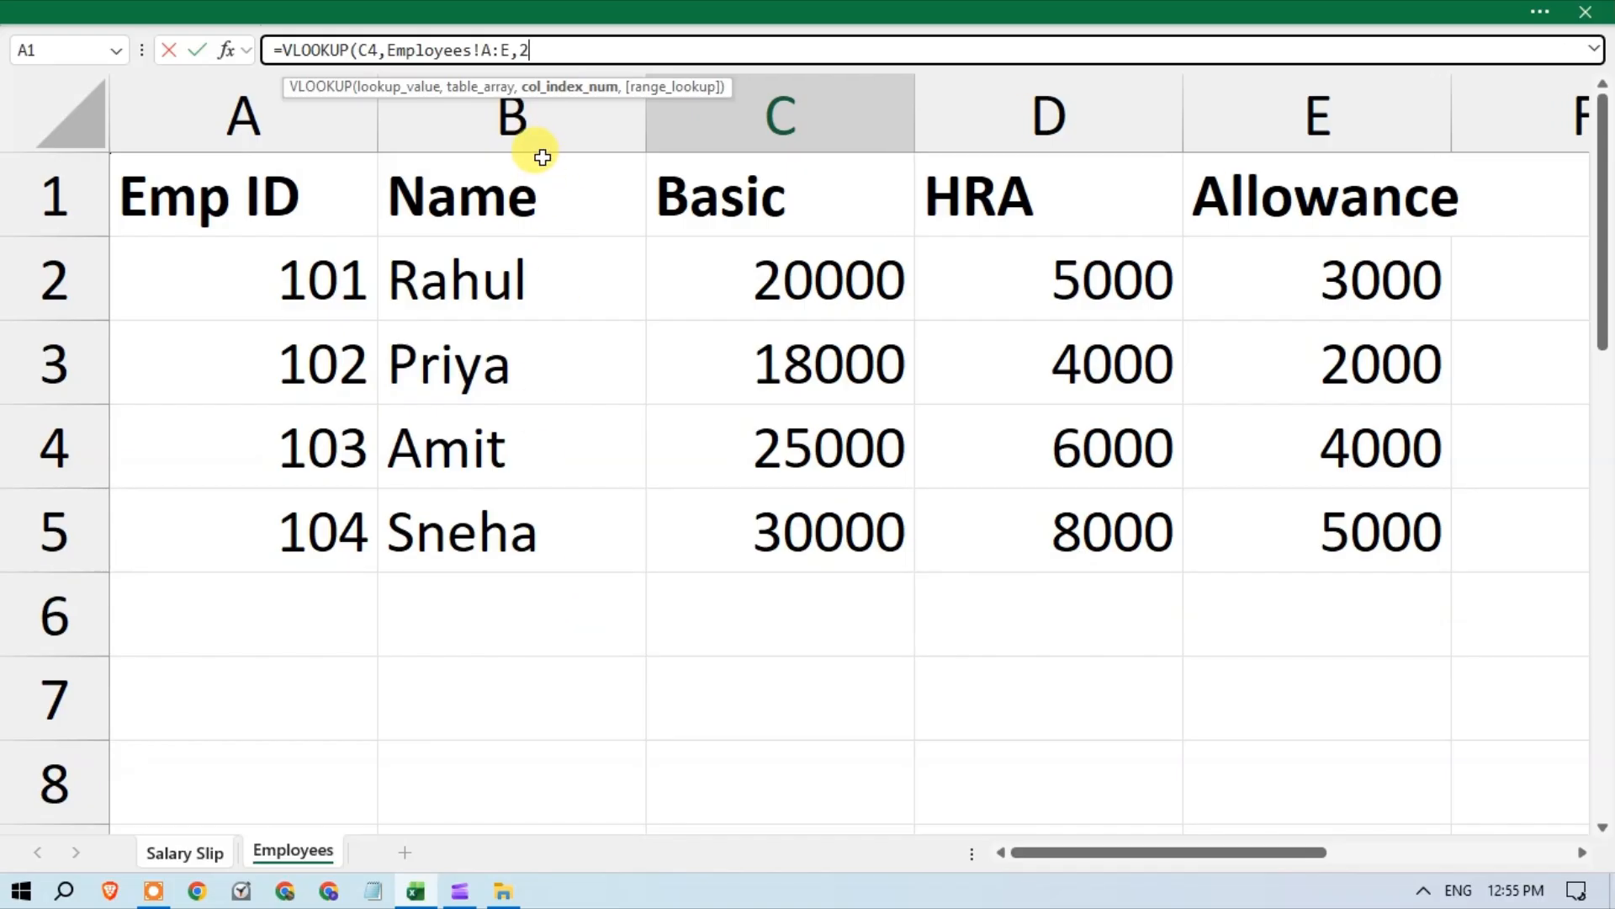
pyautogui.write(',')
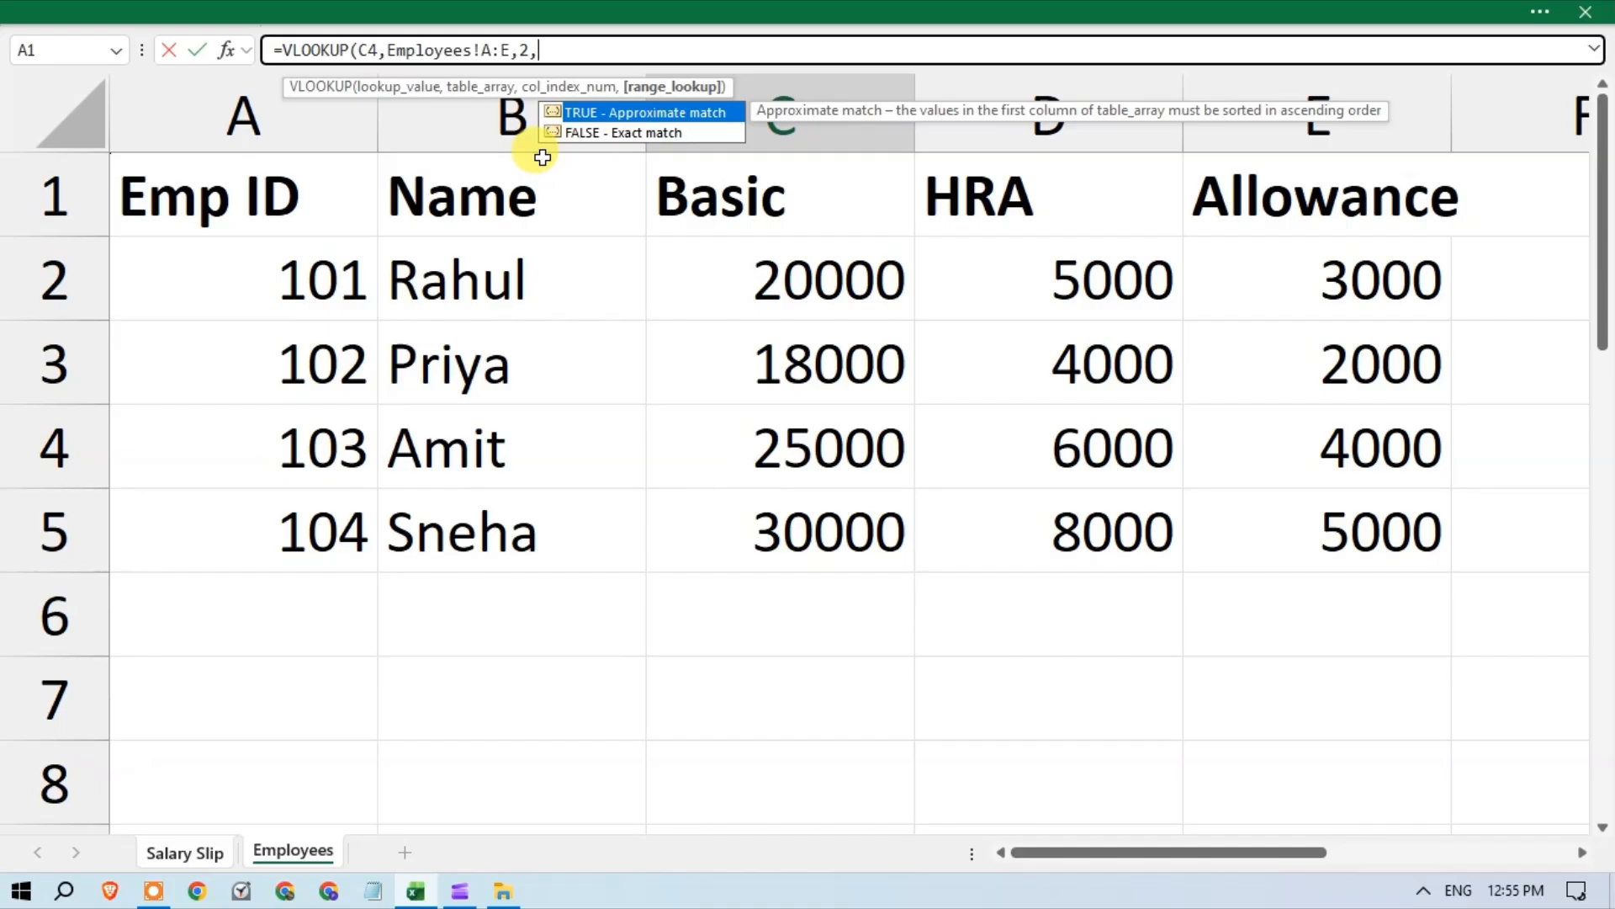
pyautogui.press('Down')
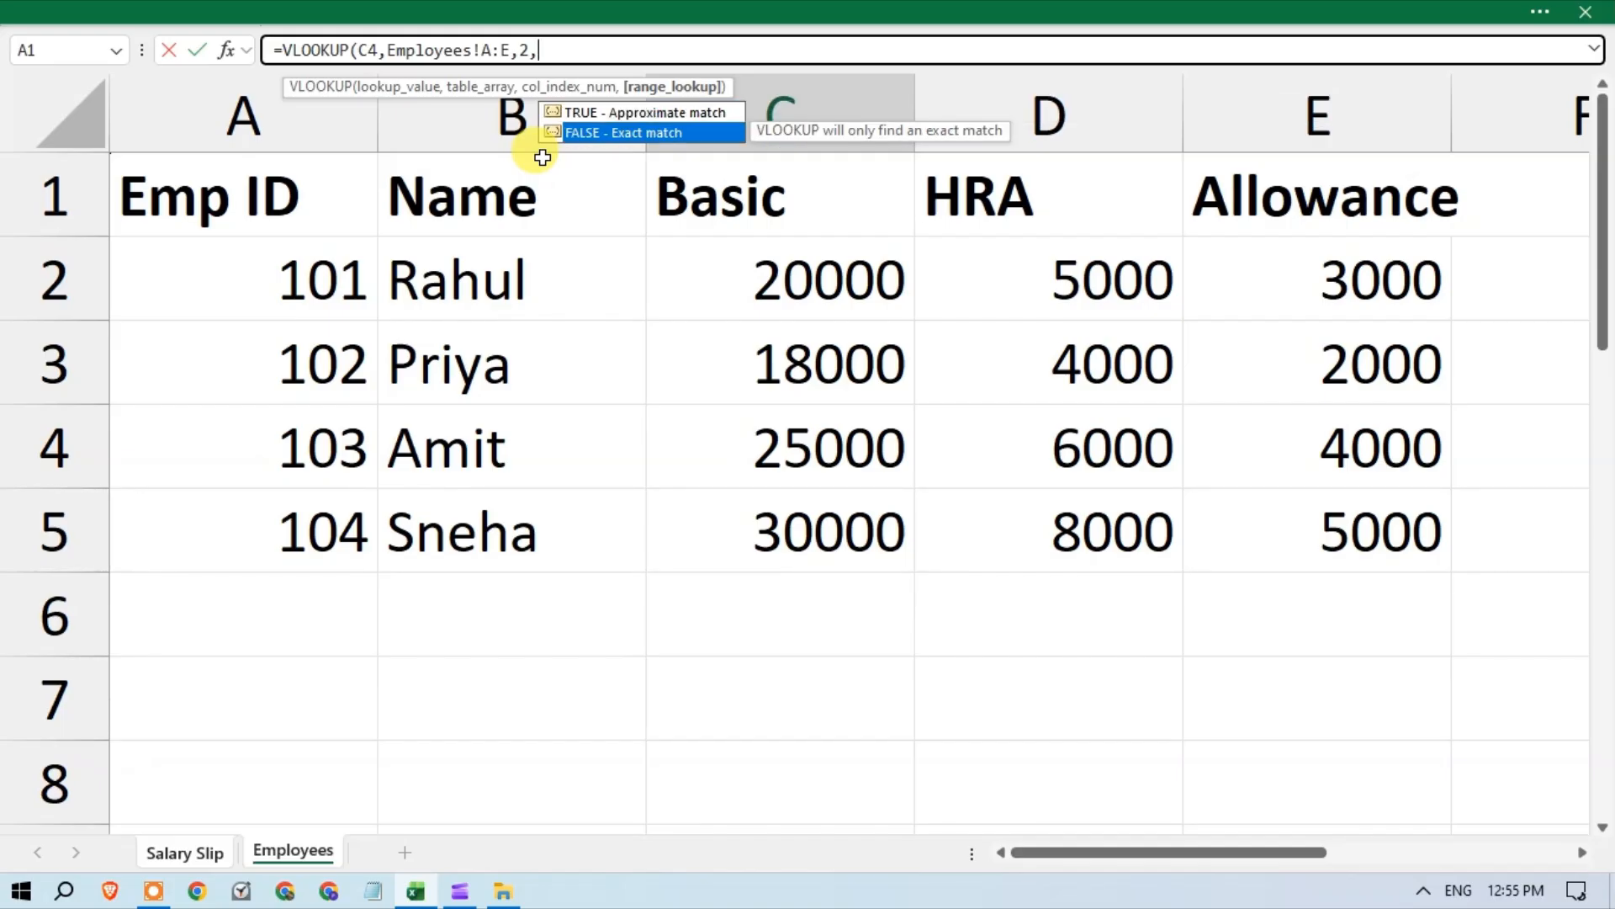
pyautogui.press('Tab')
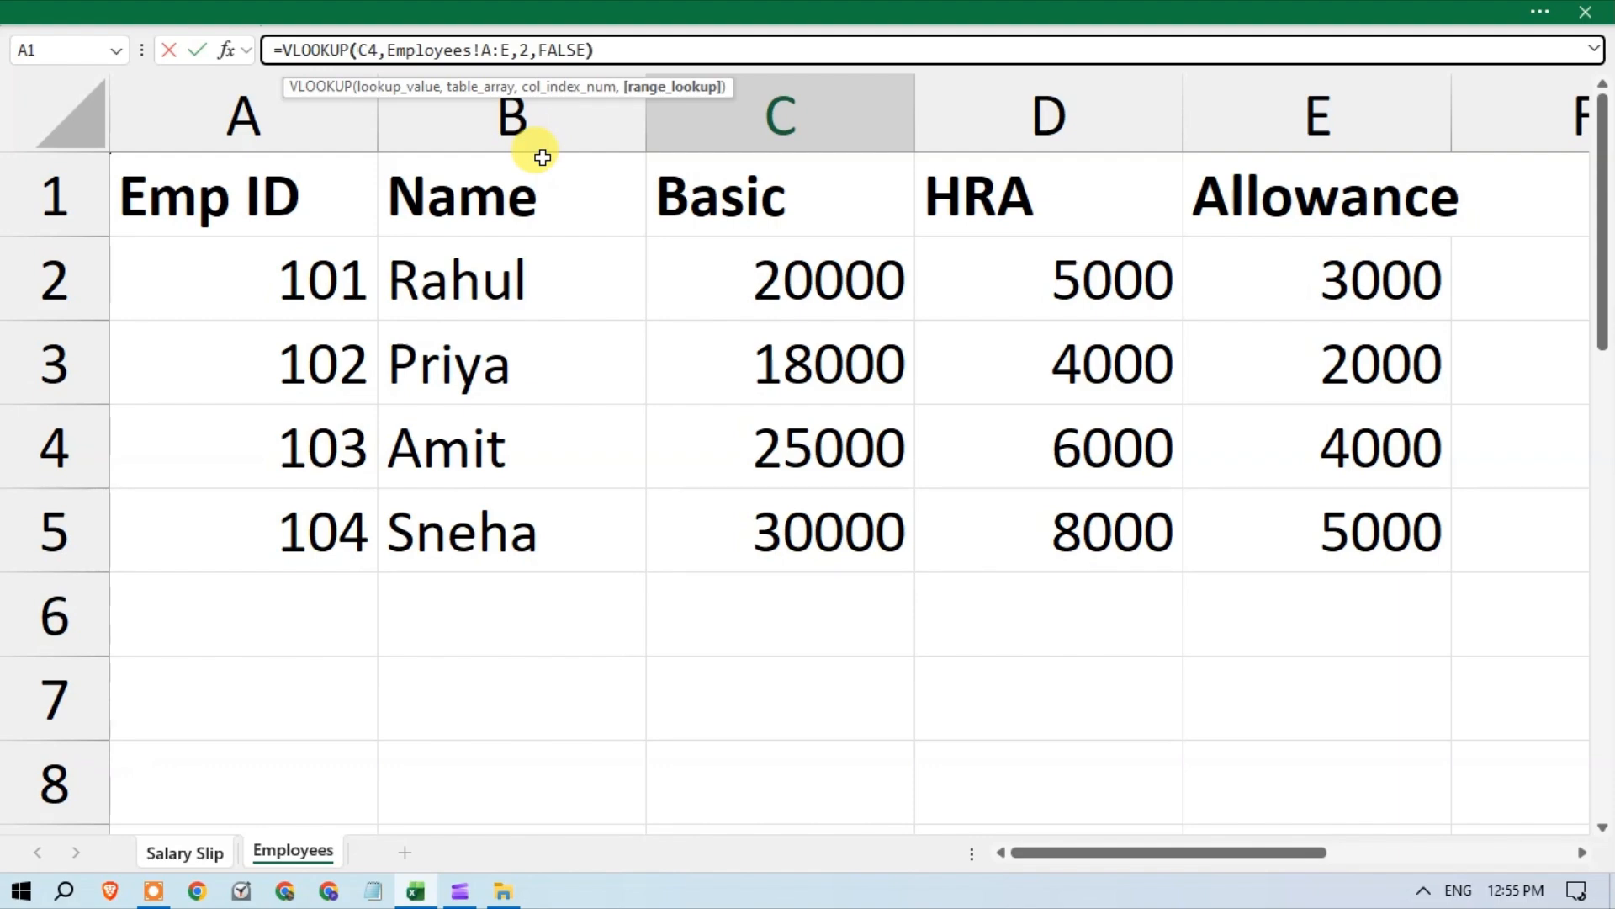
pyautogui.press('Return')
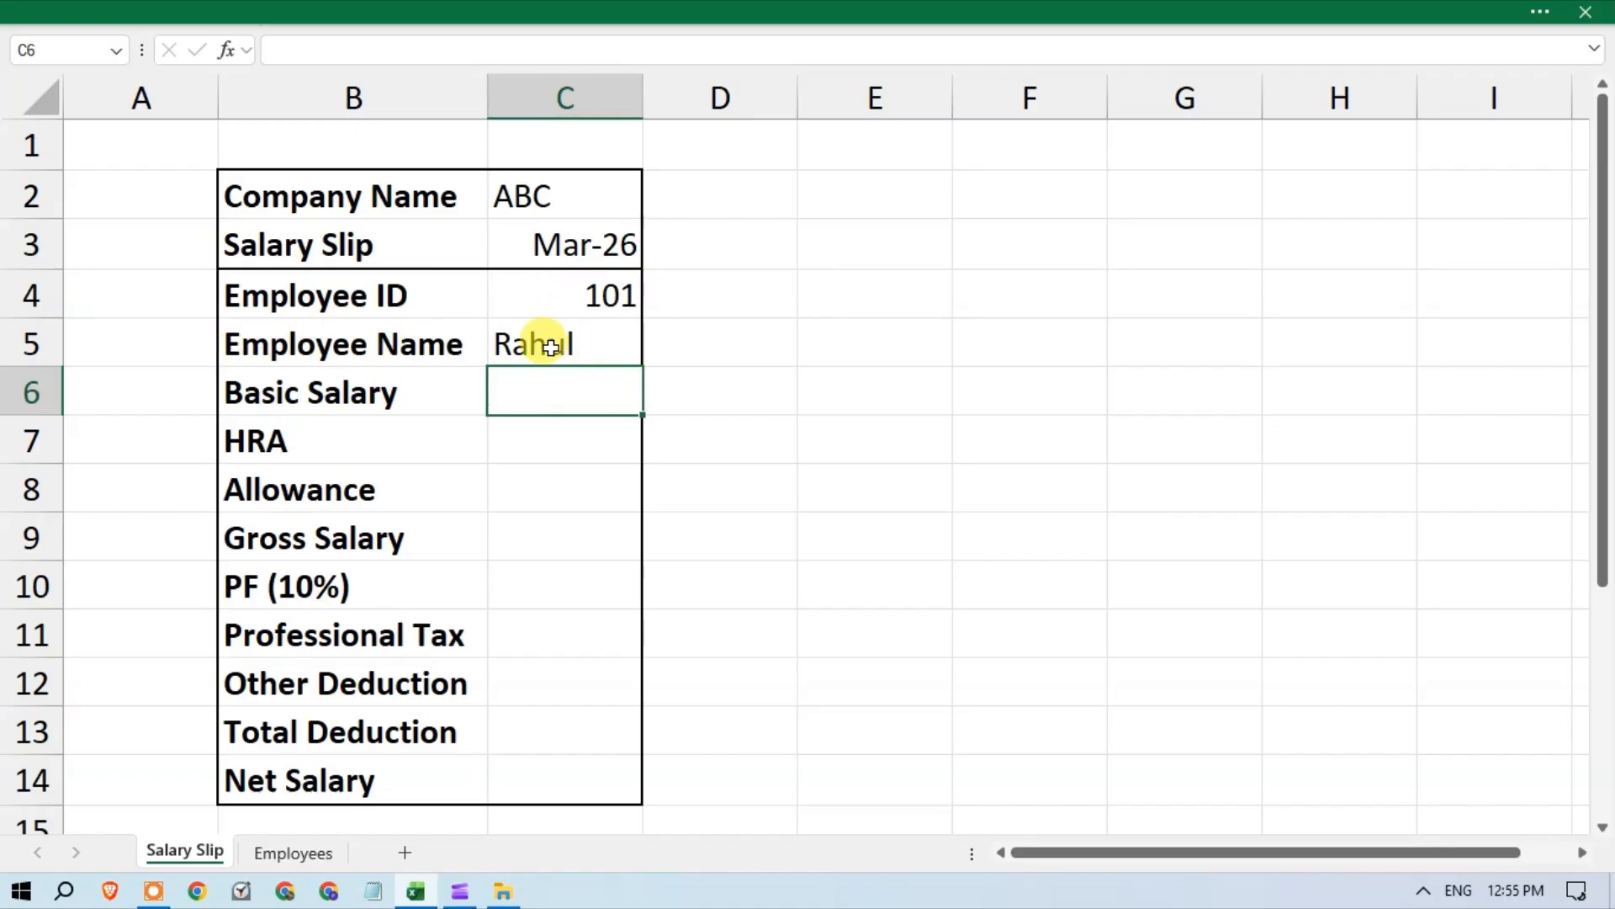
pyautogui.click(313, 858)
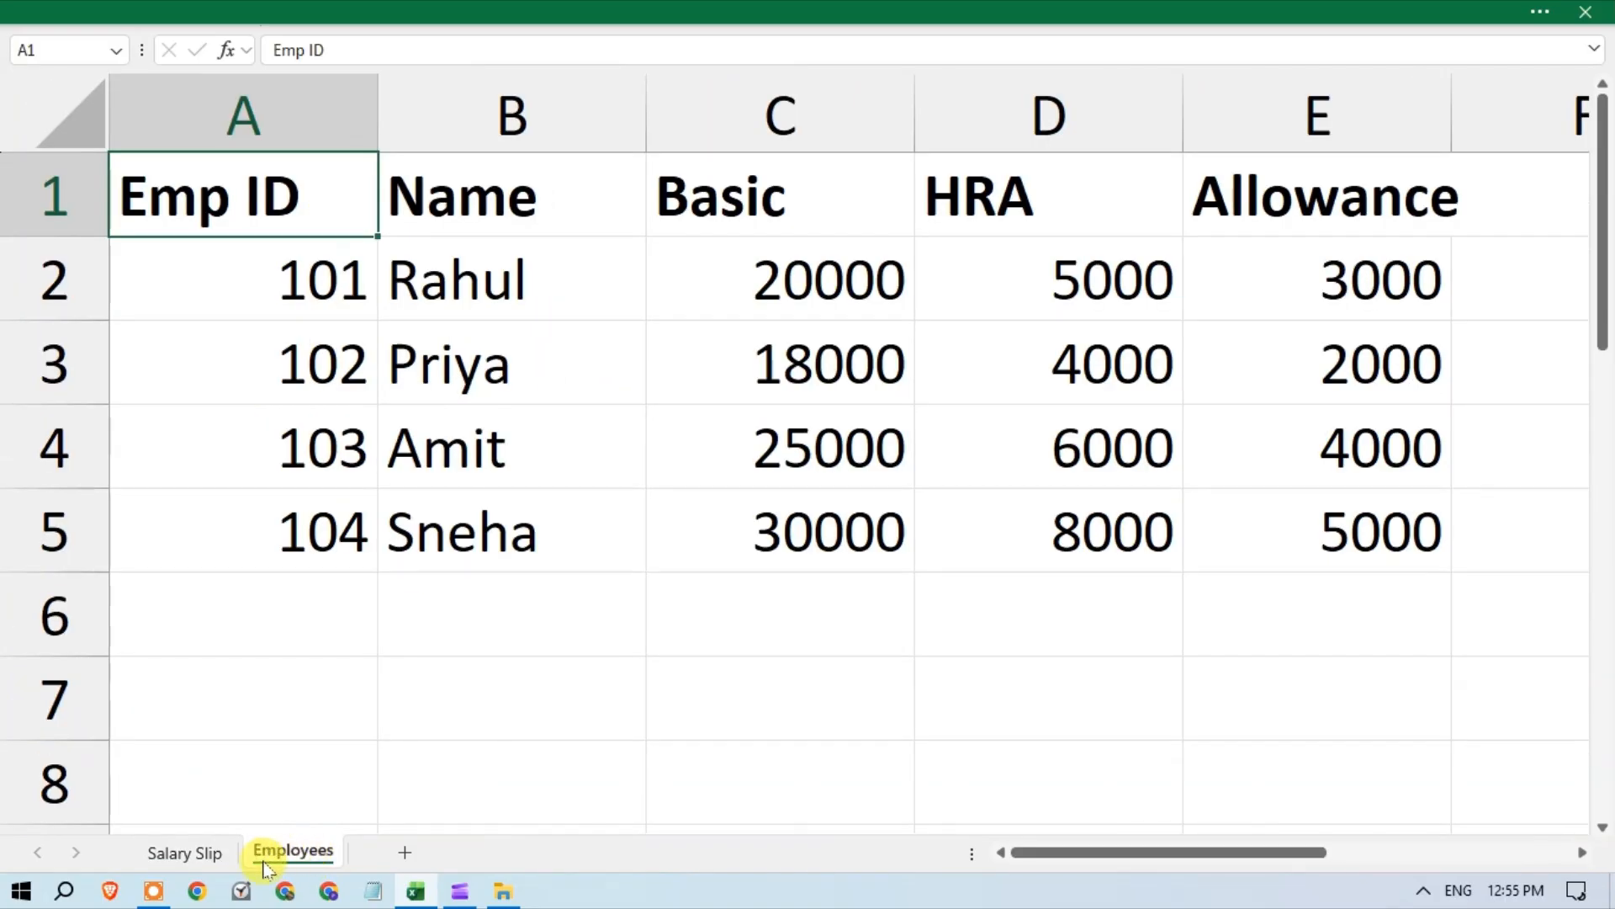
pyautogui.click(286, 268)
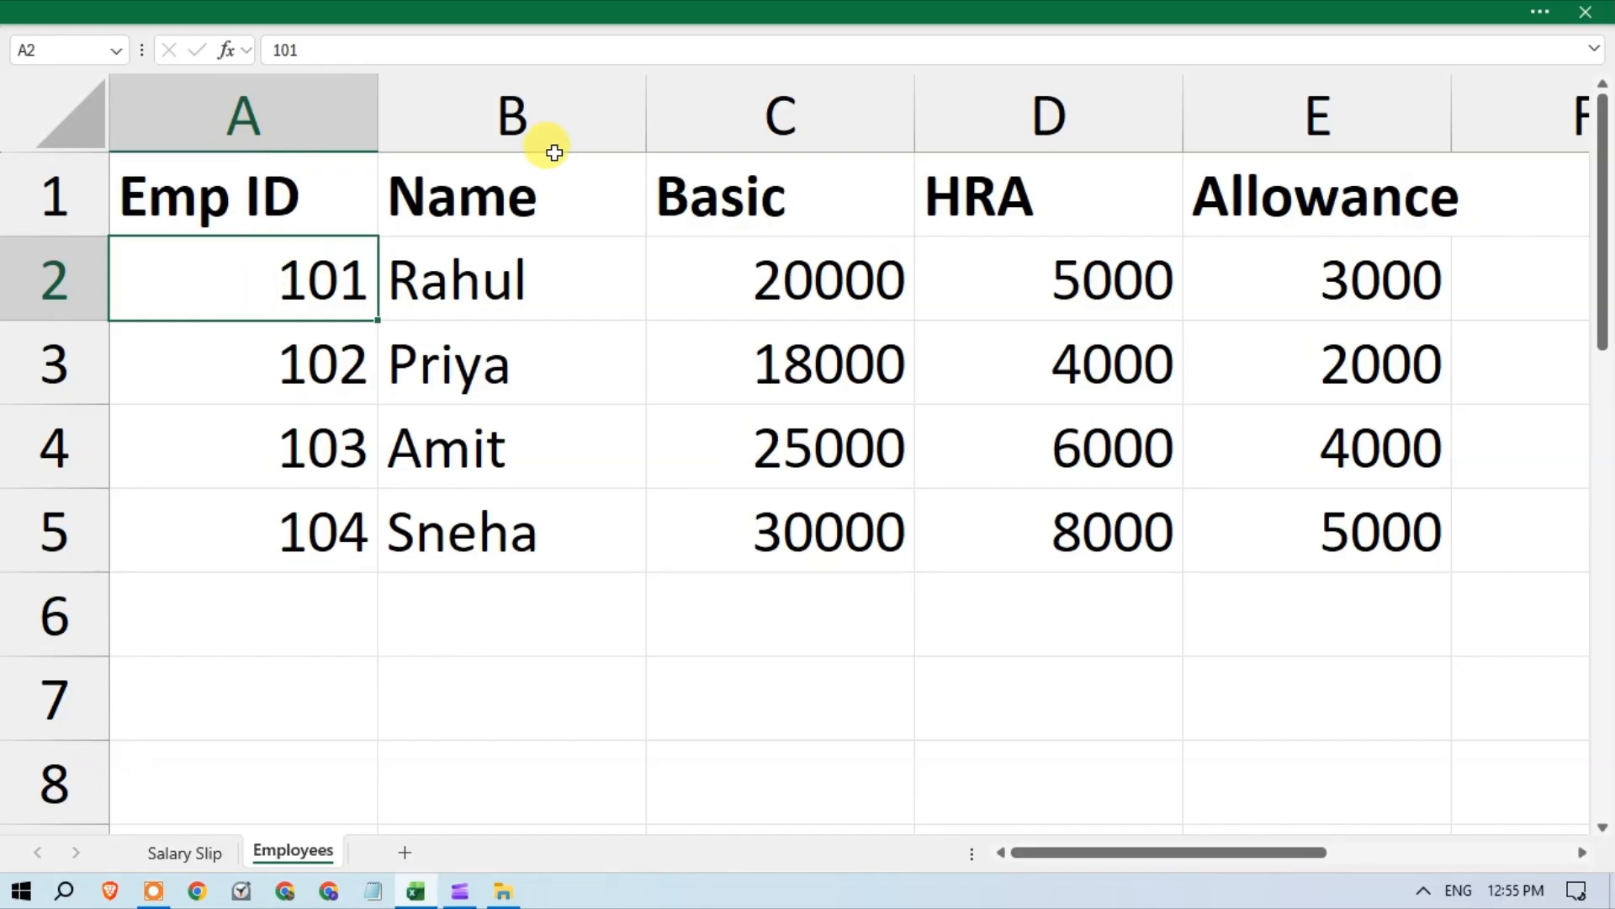
pyautogui.click(526, 291)
pyautogui.click(202, 855)
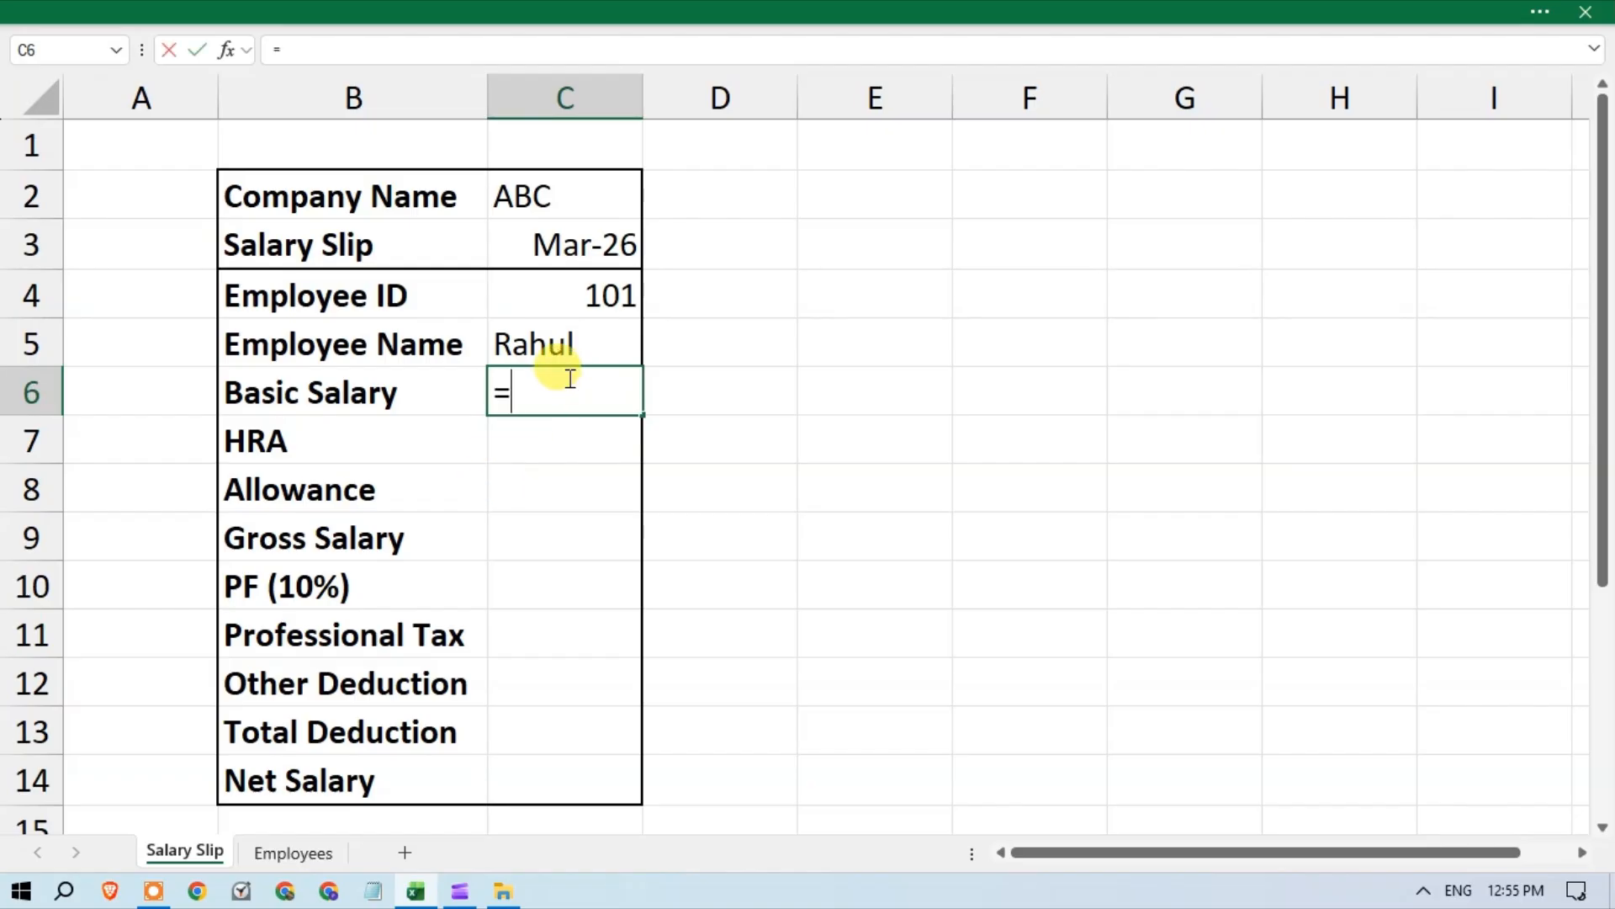
# Step: Begin a VLOOKUP formula for Basic Salary in C6, with C4 as lookup value and Employees columns A:E as the table
pyautogui.write('=vl')
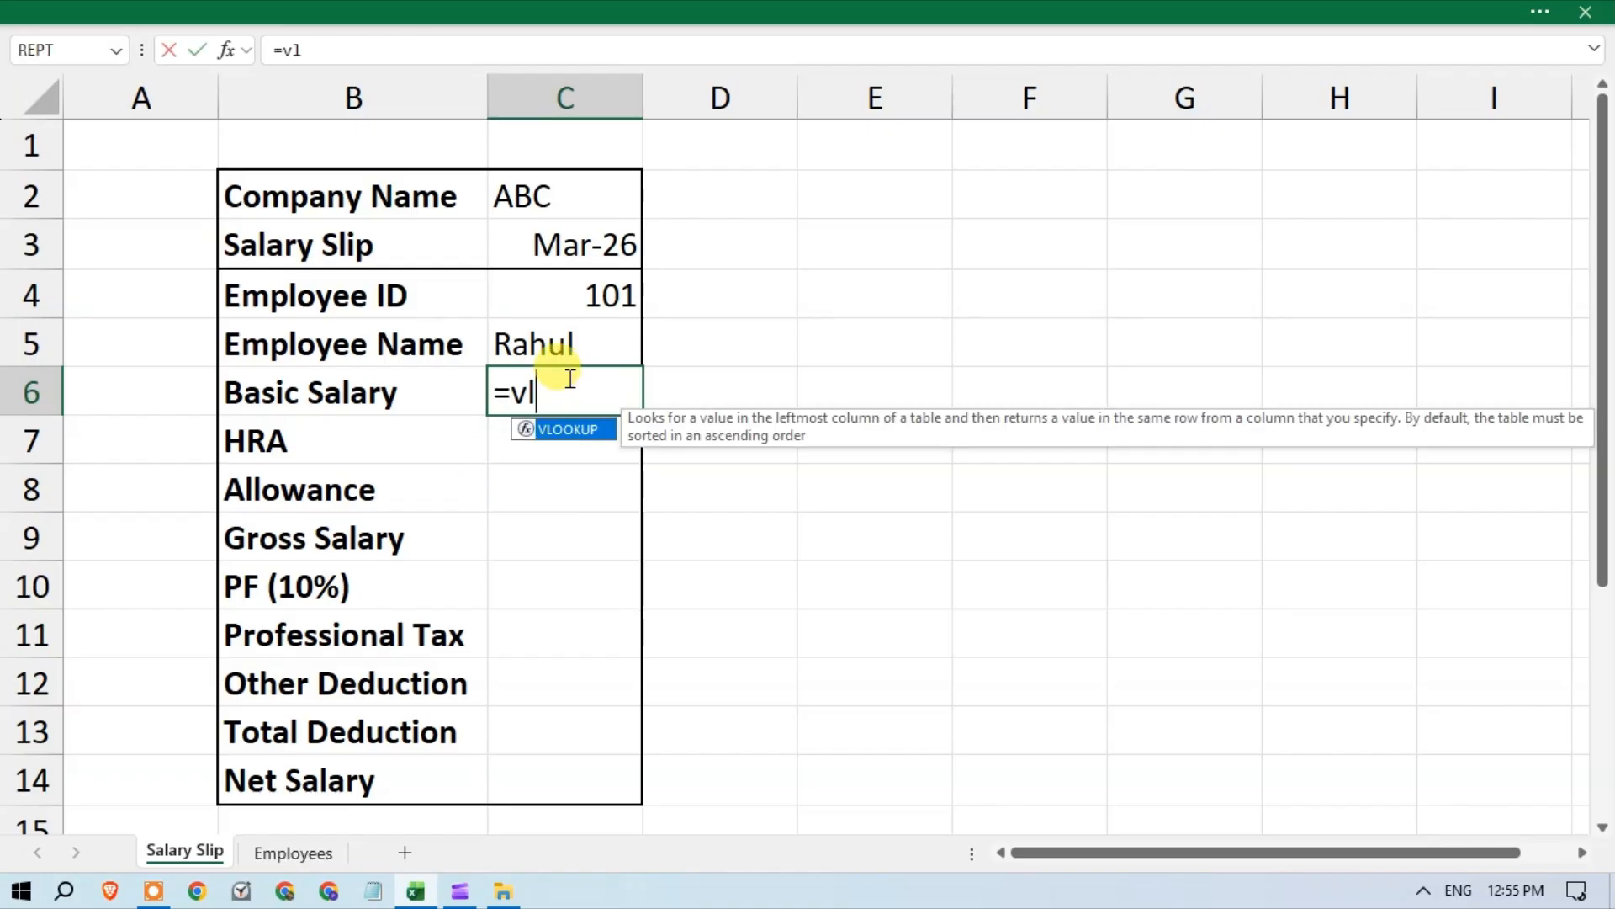
pyautogui.press('Tab')
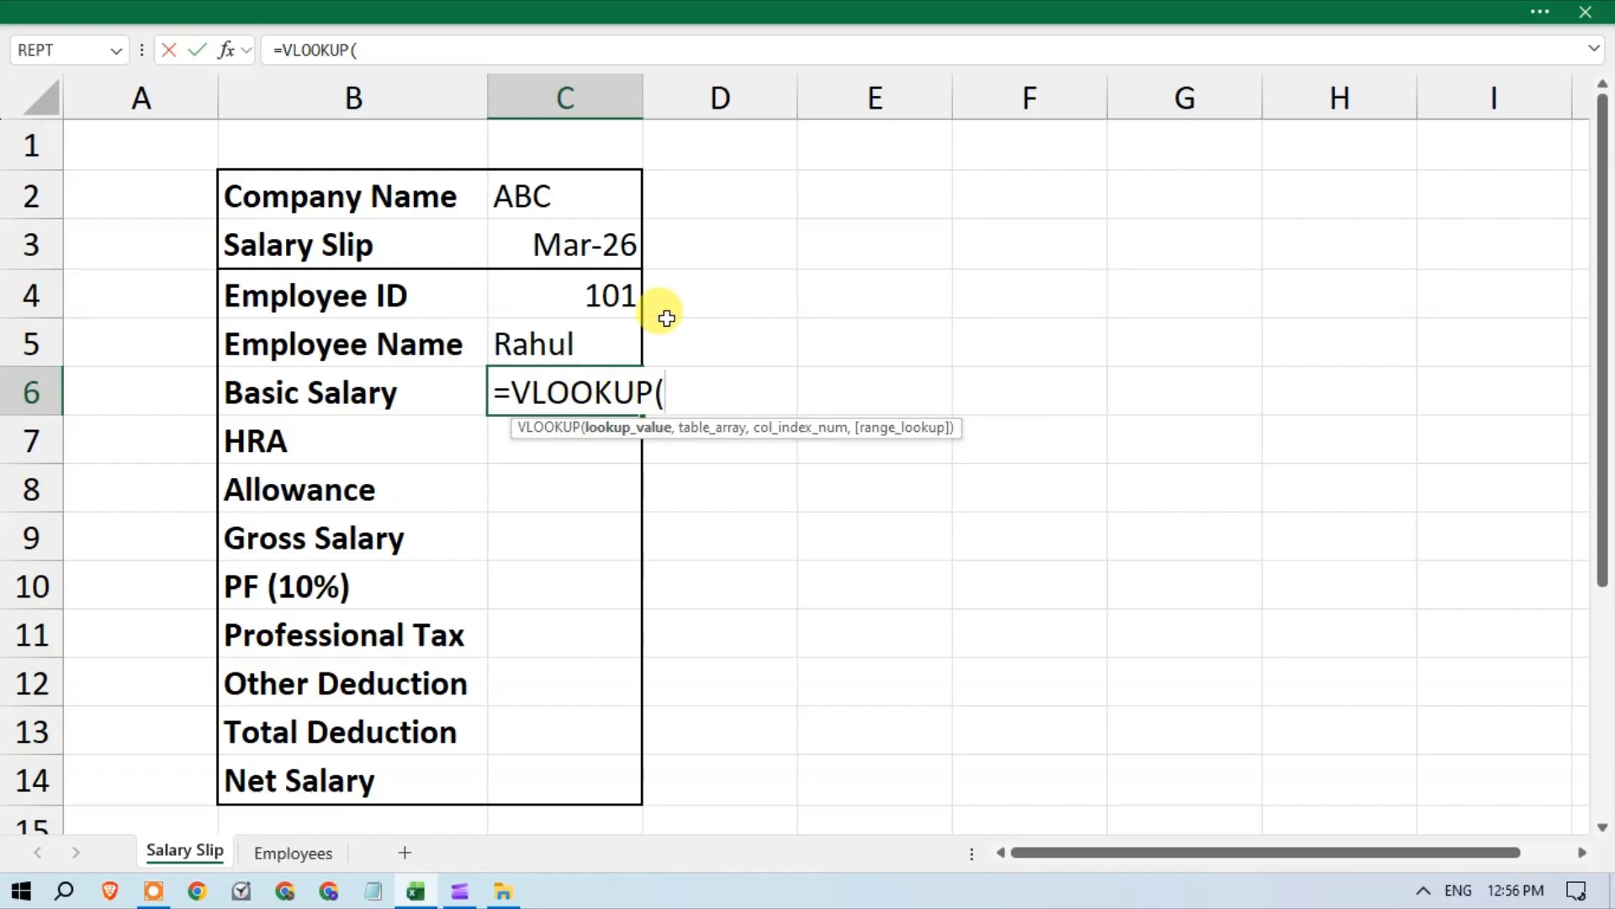
pyautogui.click(586, 280)
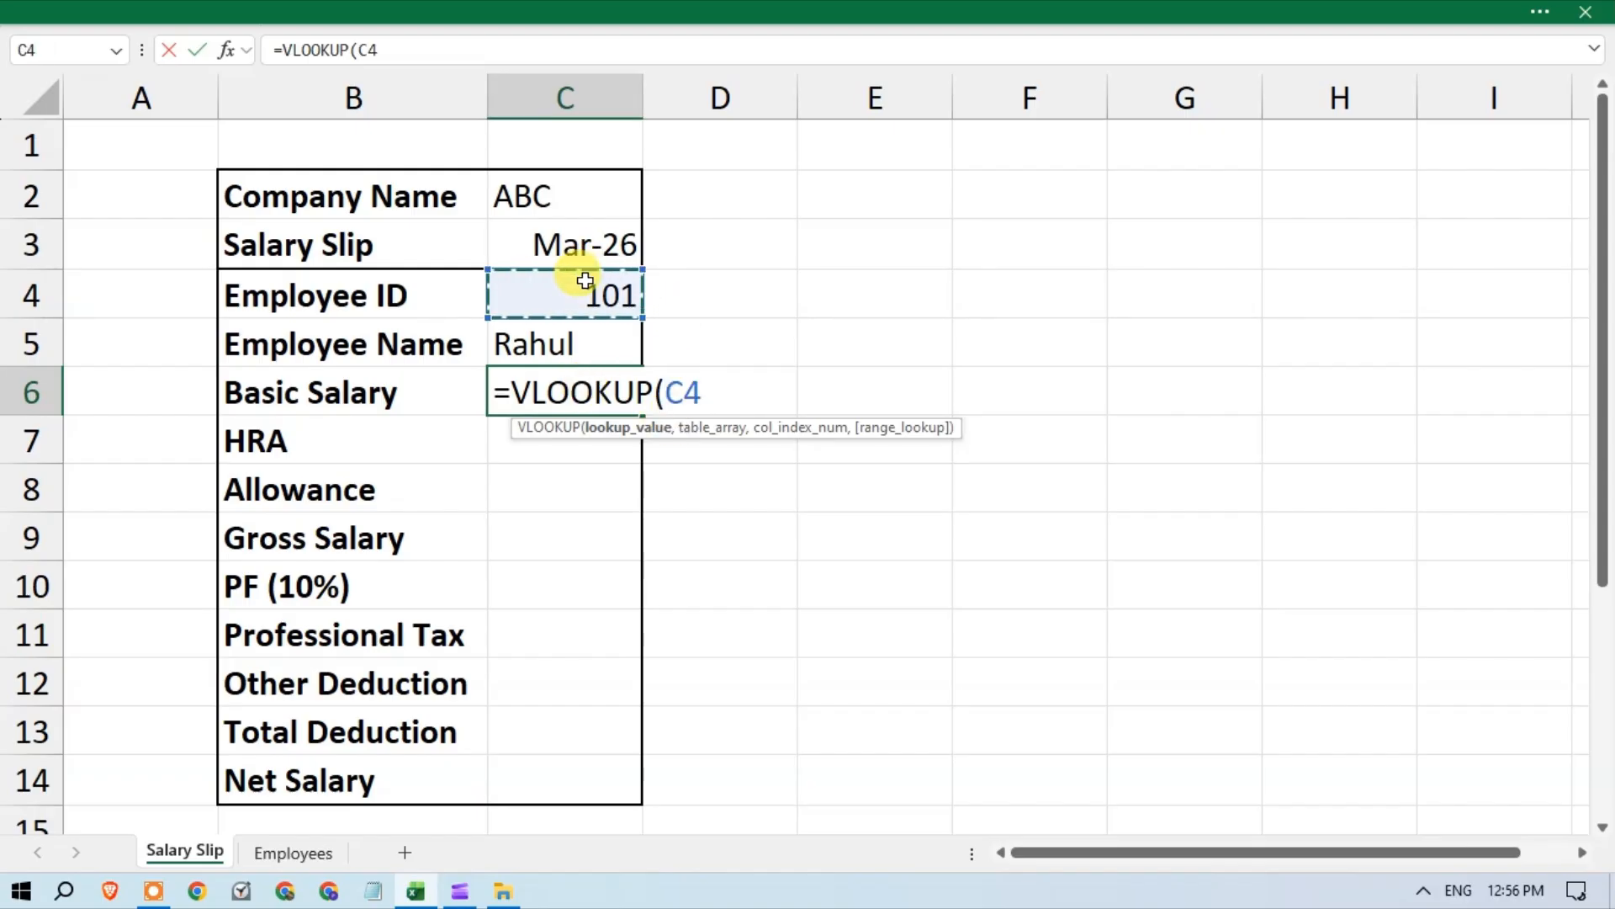
pyautogui.write(',')
pyautogui.click(308, 853)
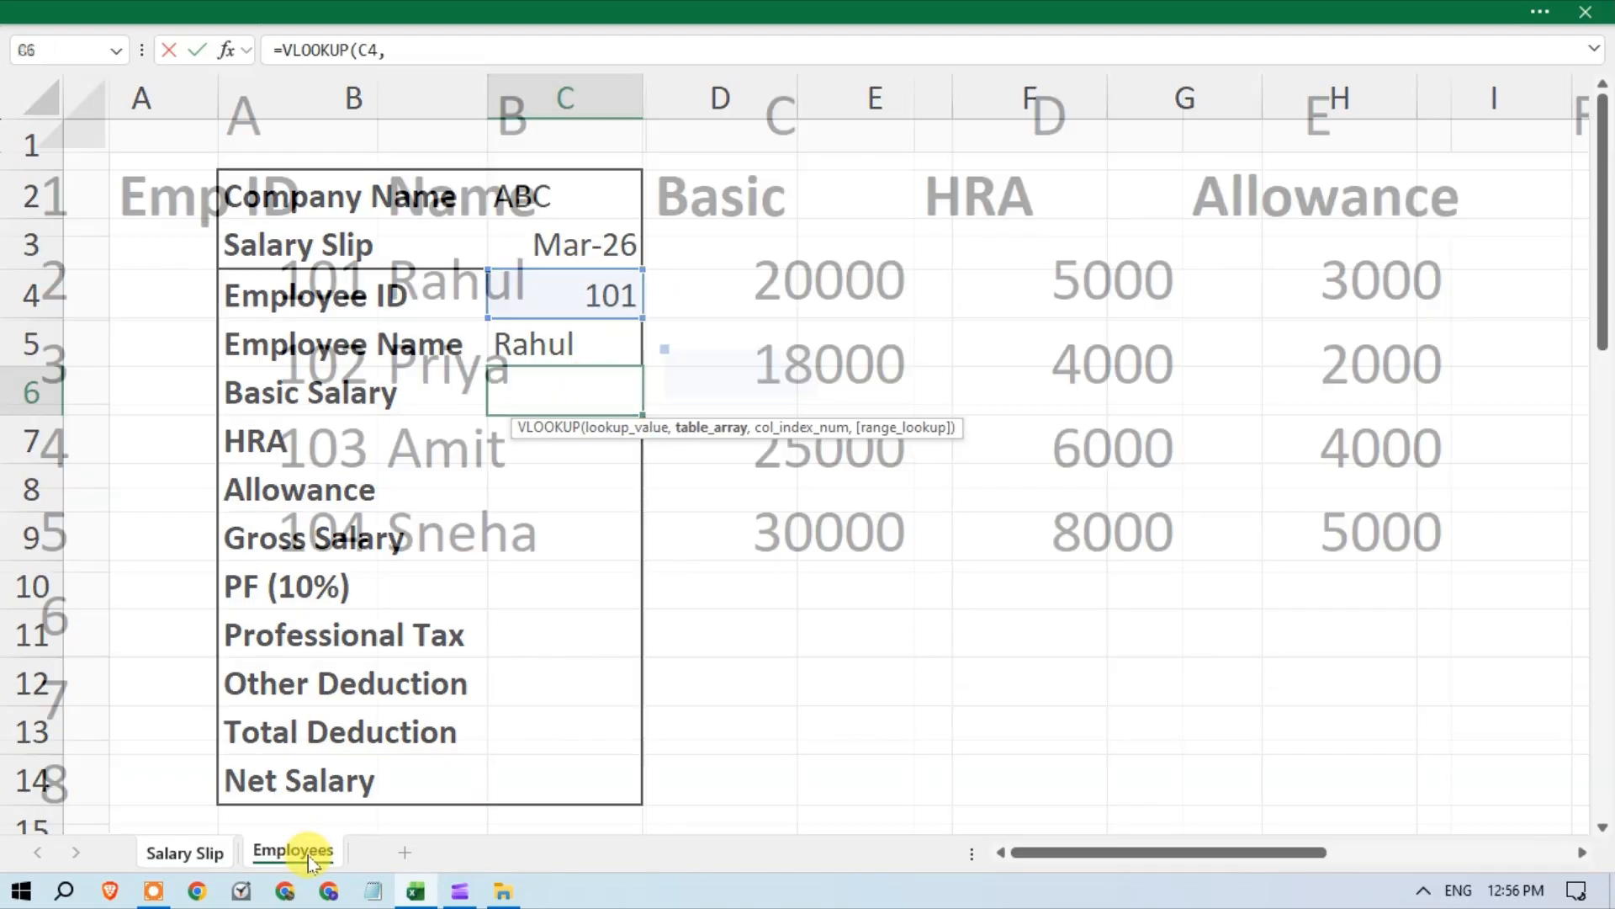
pyautogui.moveTo(261, 110); pyautogui.dragTo(1317, 151)
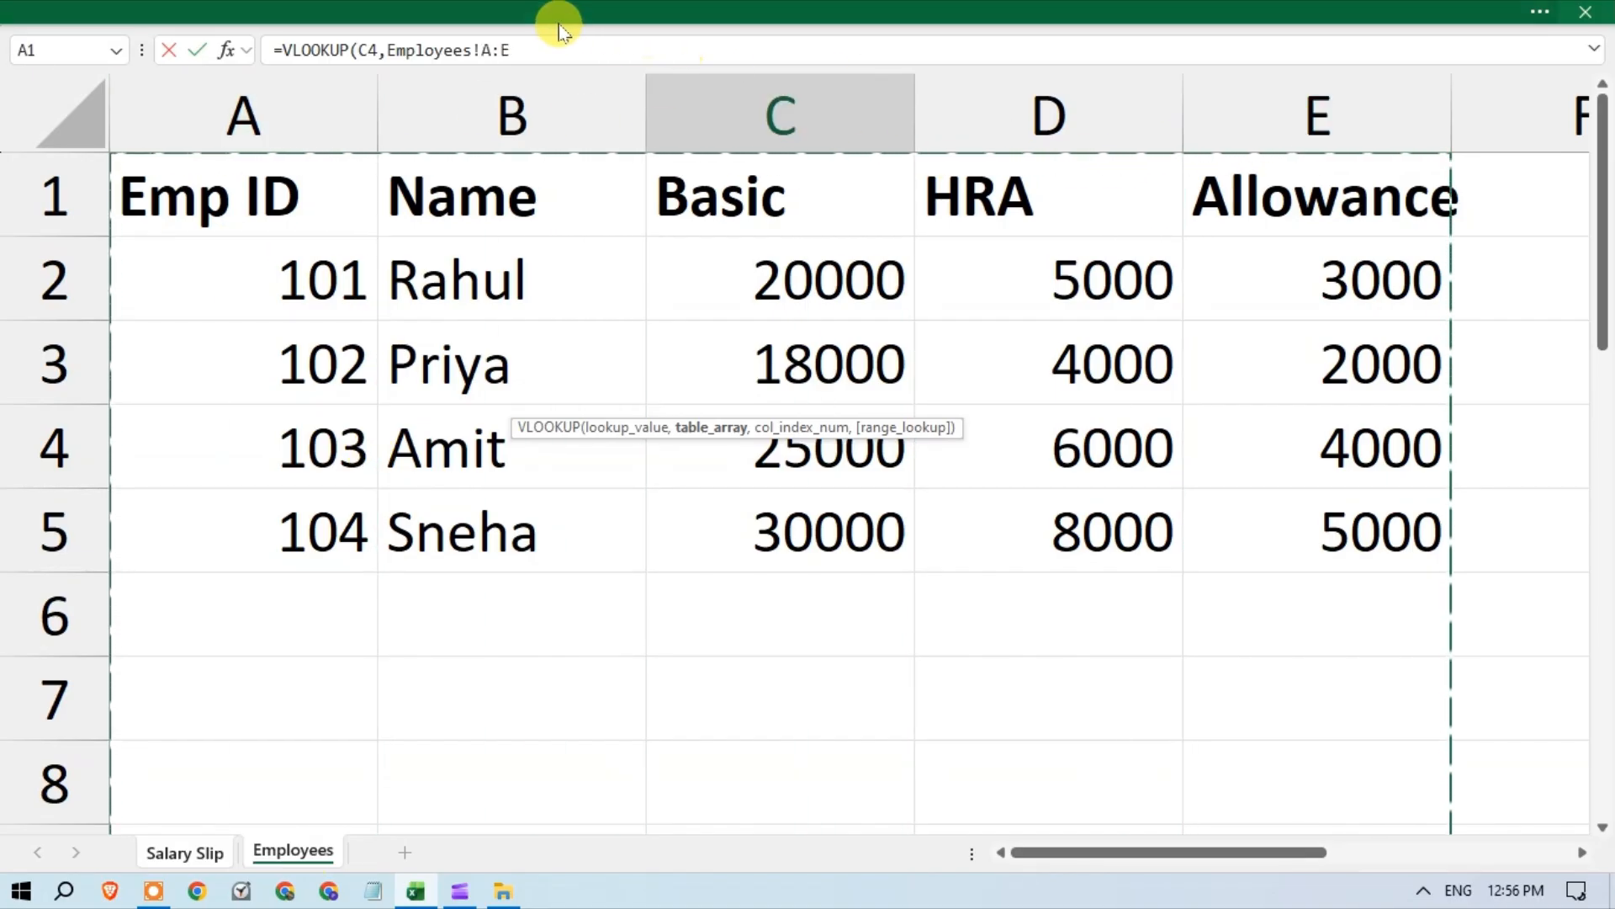
# Step: Finish the Basic Salary VLOOKUP with column index 3 and FALSE for exact match, and check its result against the Employees sheet
pyautogui.click(540, 48)
pyautogui.write(',3')
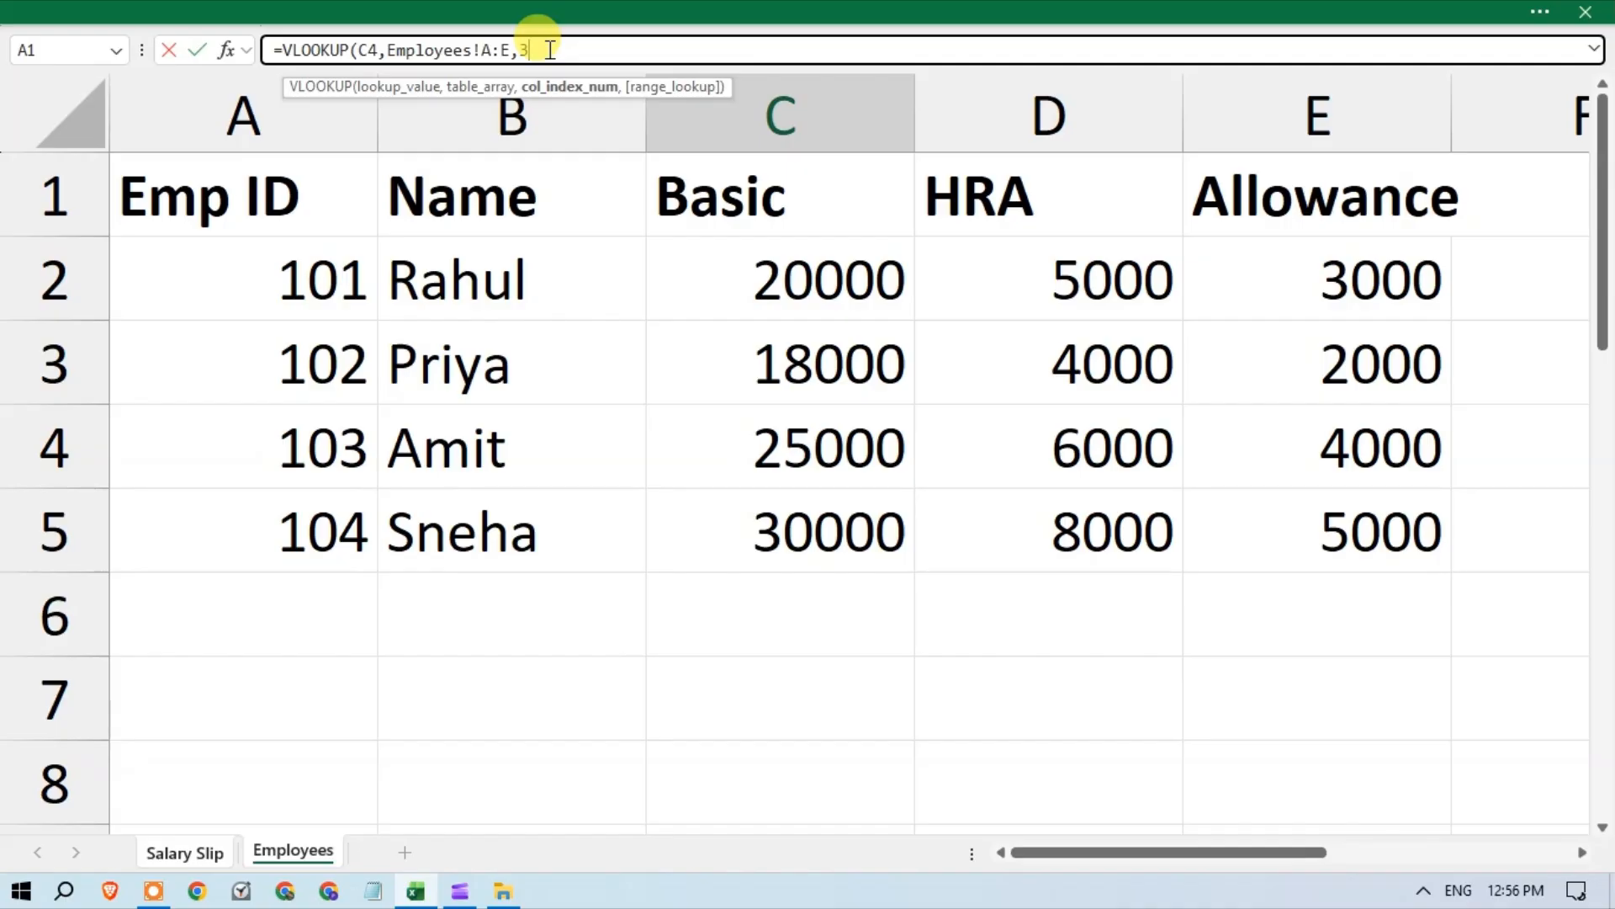
pyautogui.write(',')
pyautogui.press('Down')
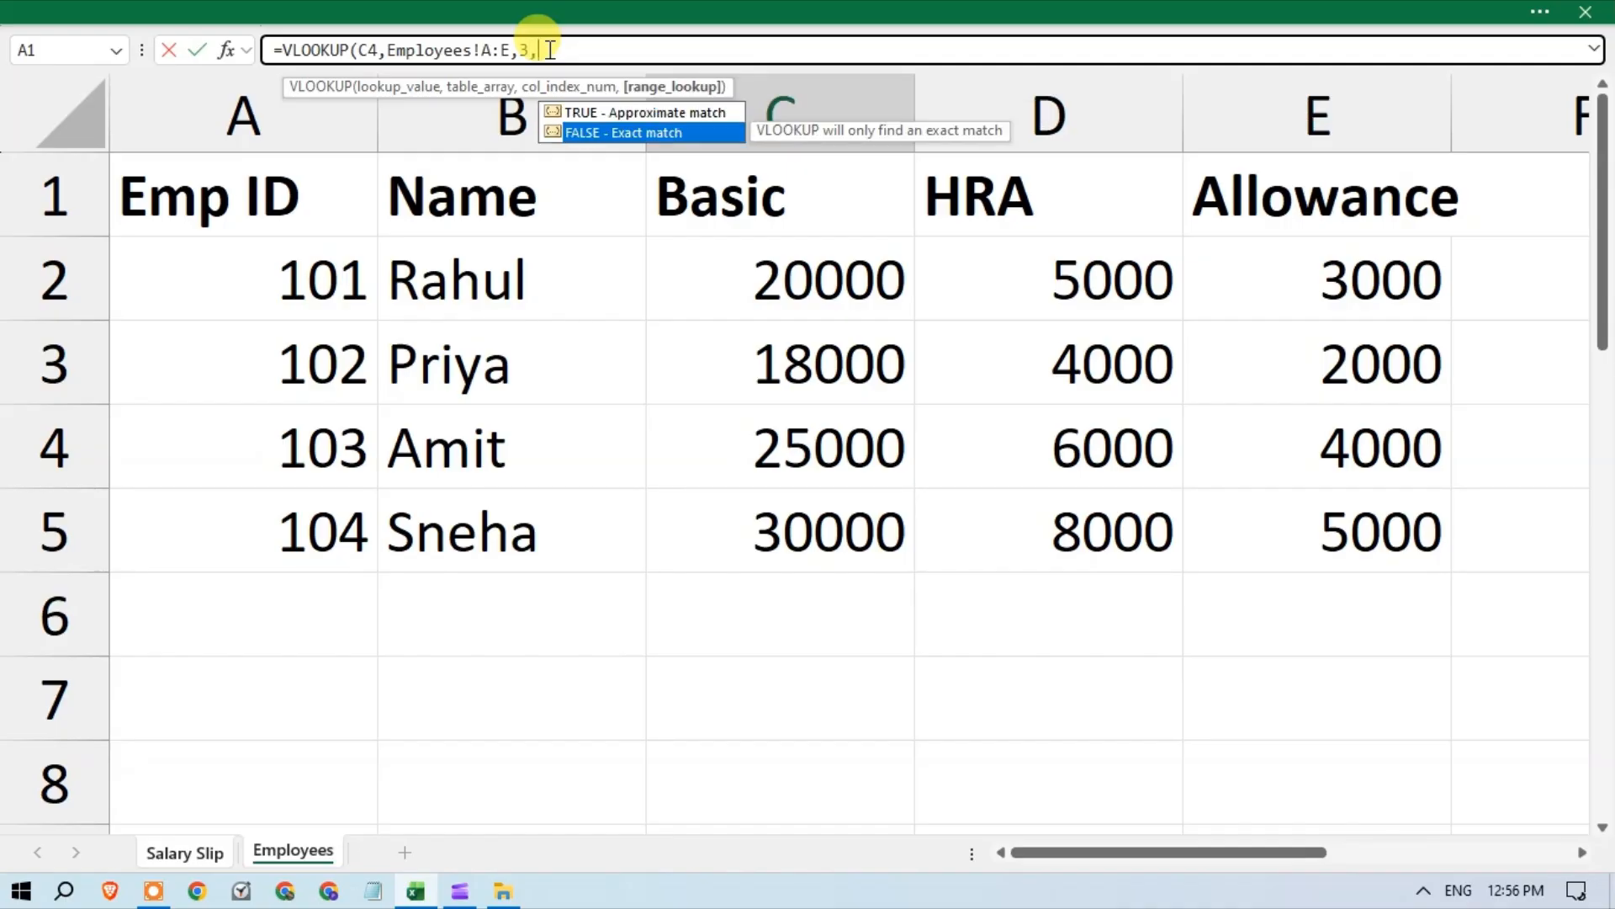
pyautogui.press('Tab')
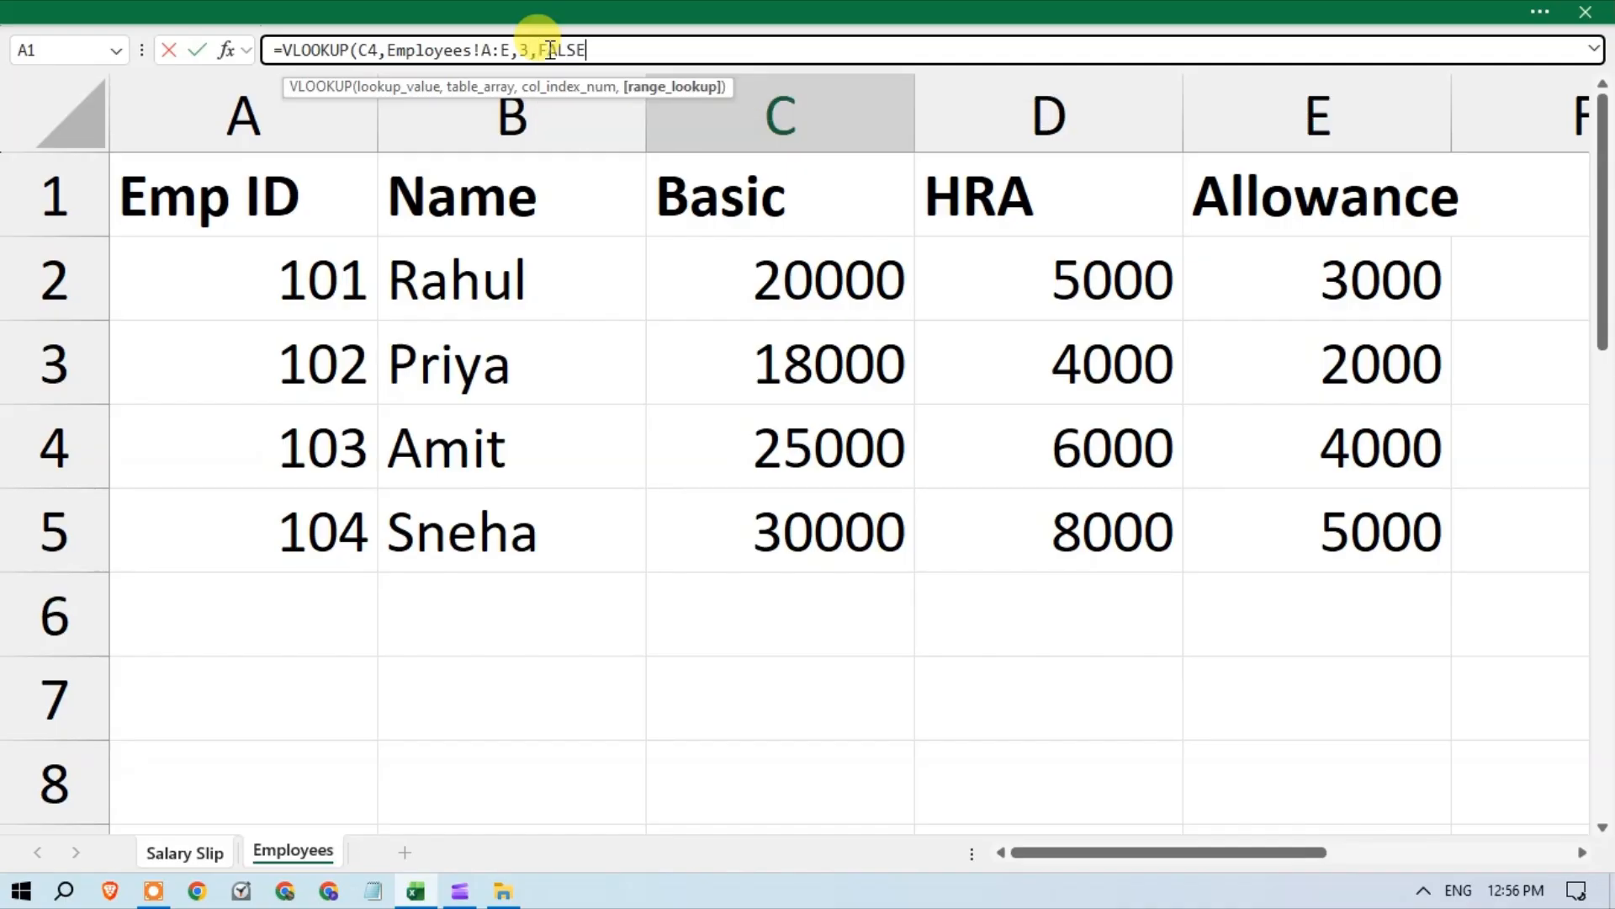
pyautogui.press('Return')
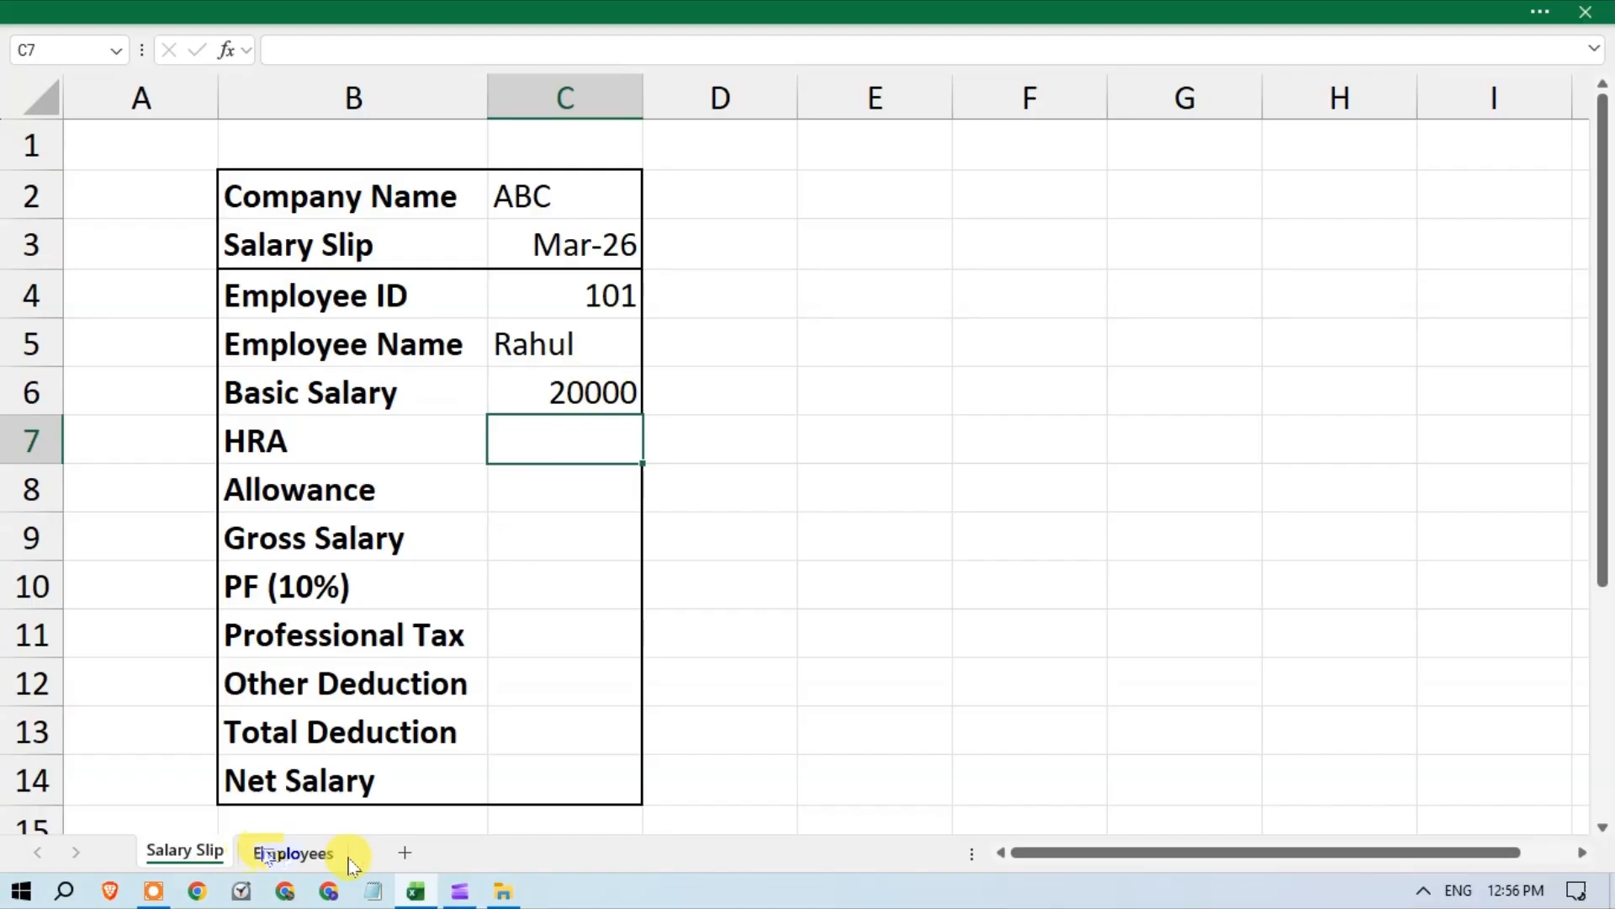
pyautogui.click(290, 852)
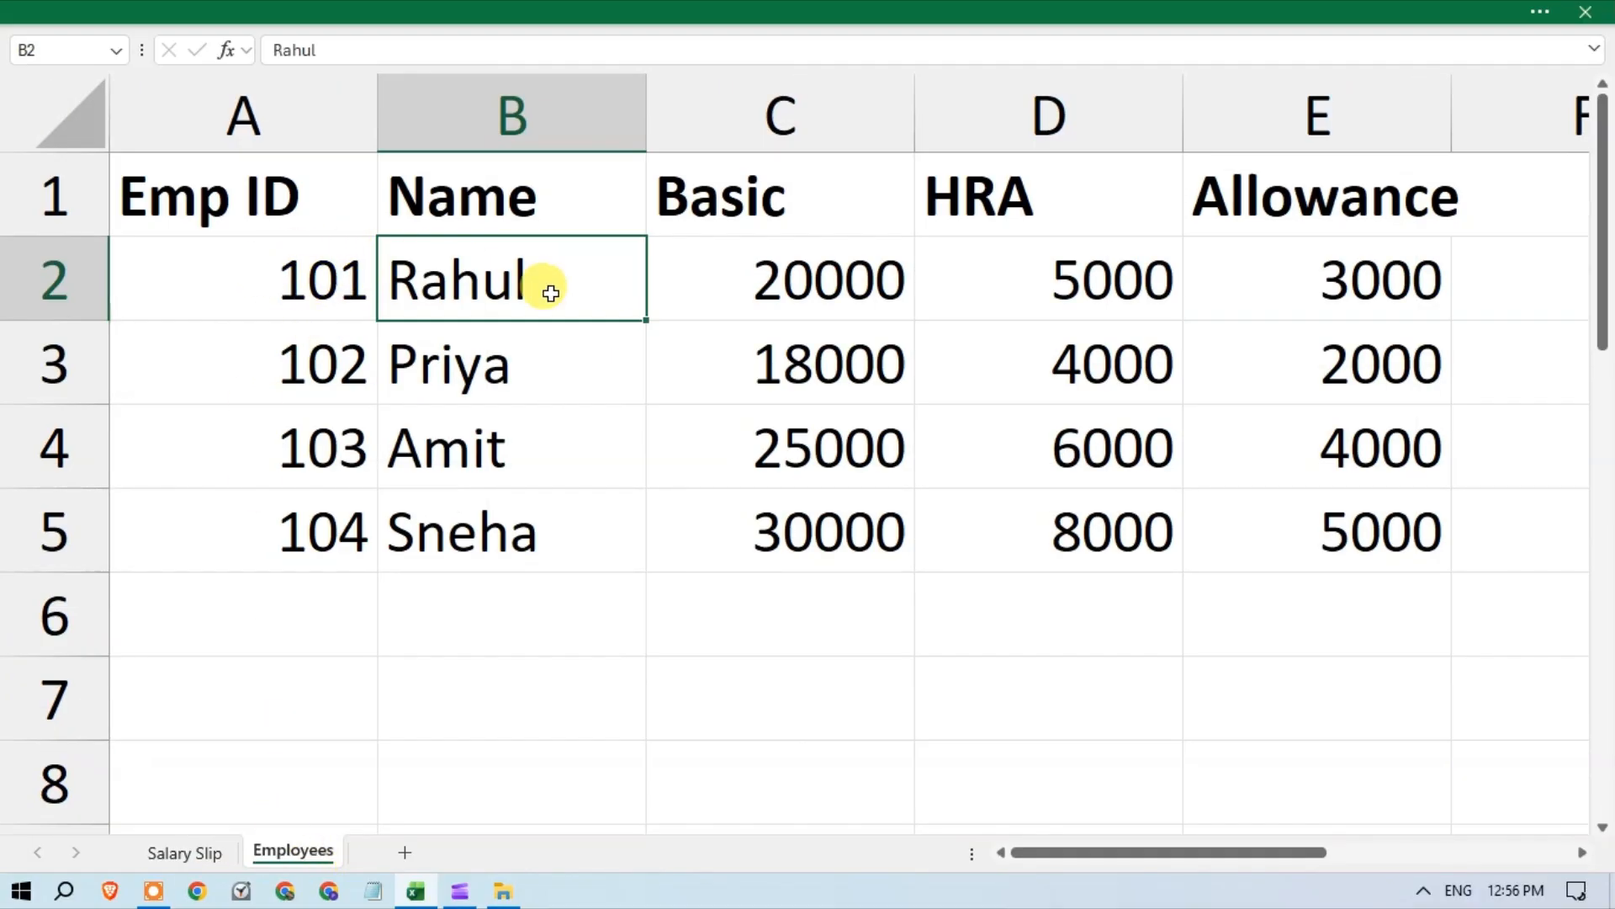
pyautogui.click(871, 277)
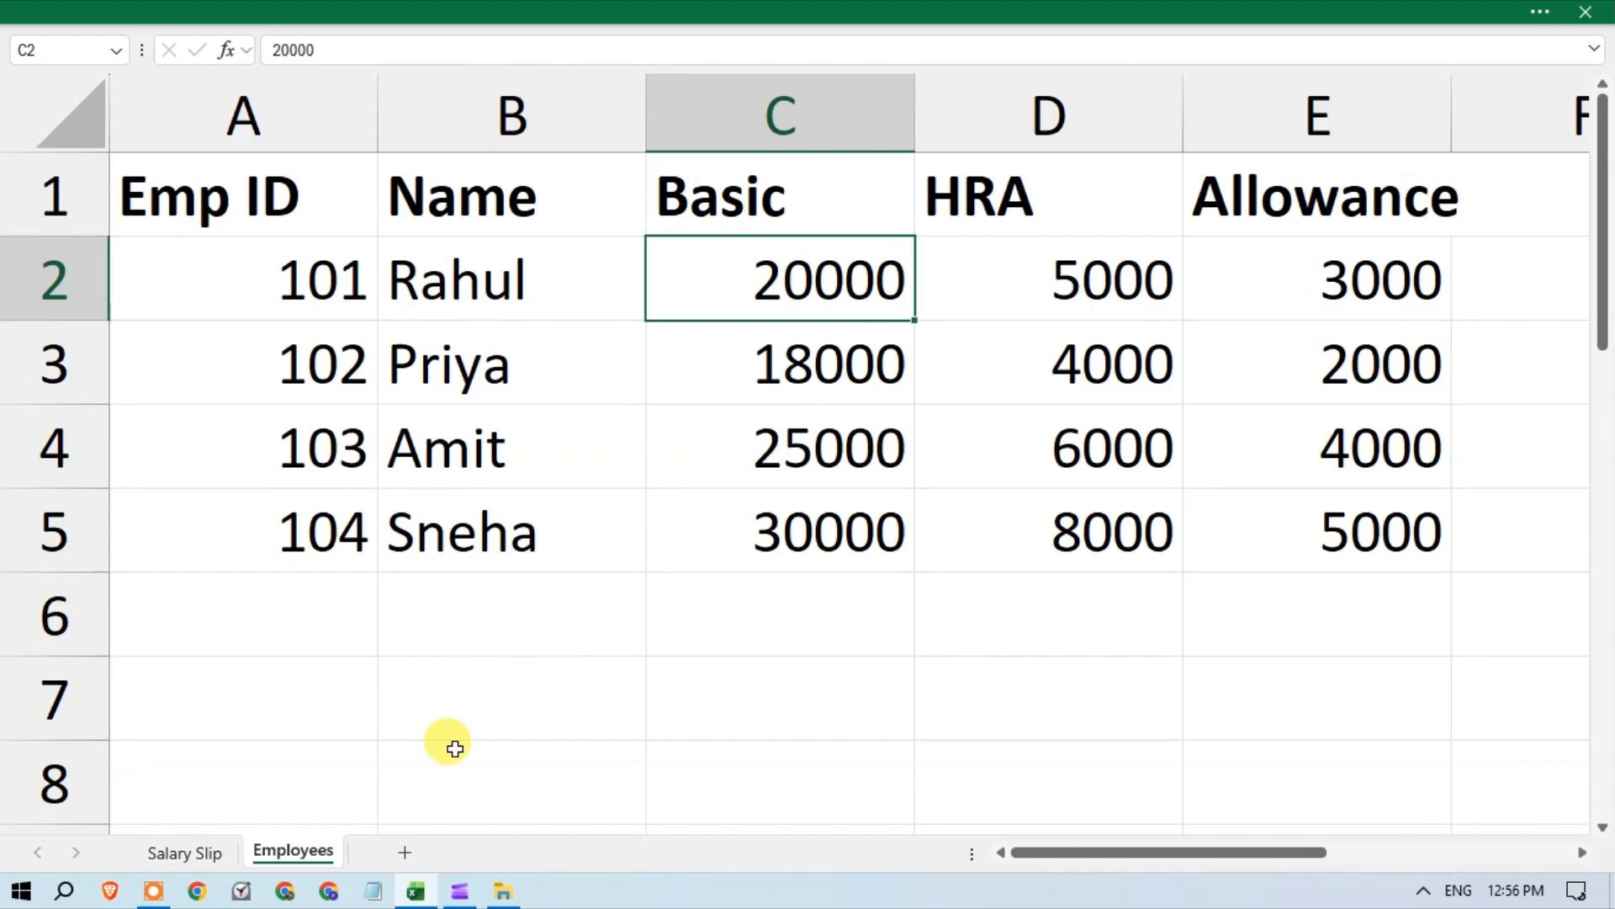
pyautogui.click(172, 854)
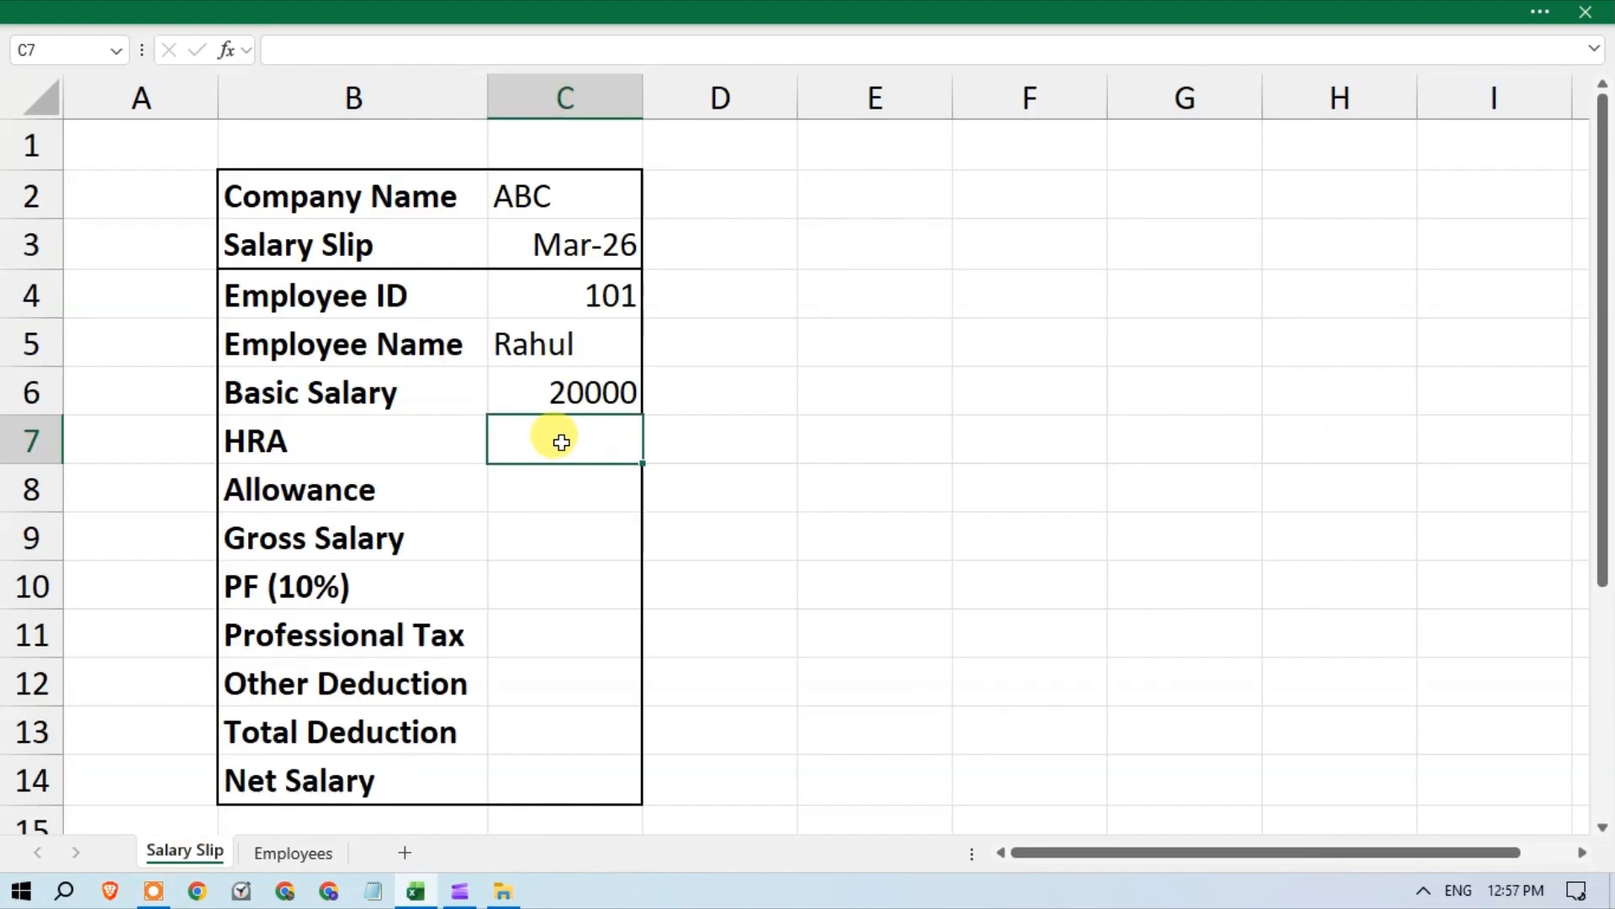
# Step: Begin a VLOOKUP formula for HRA in C7, with C4 as lookup value and Employees columns A:E as the table
pyautogui.write('=vl')
pyautogui.press('Tab')
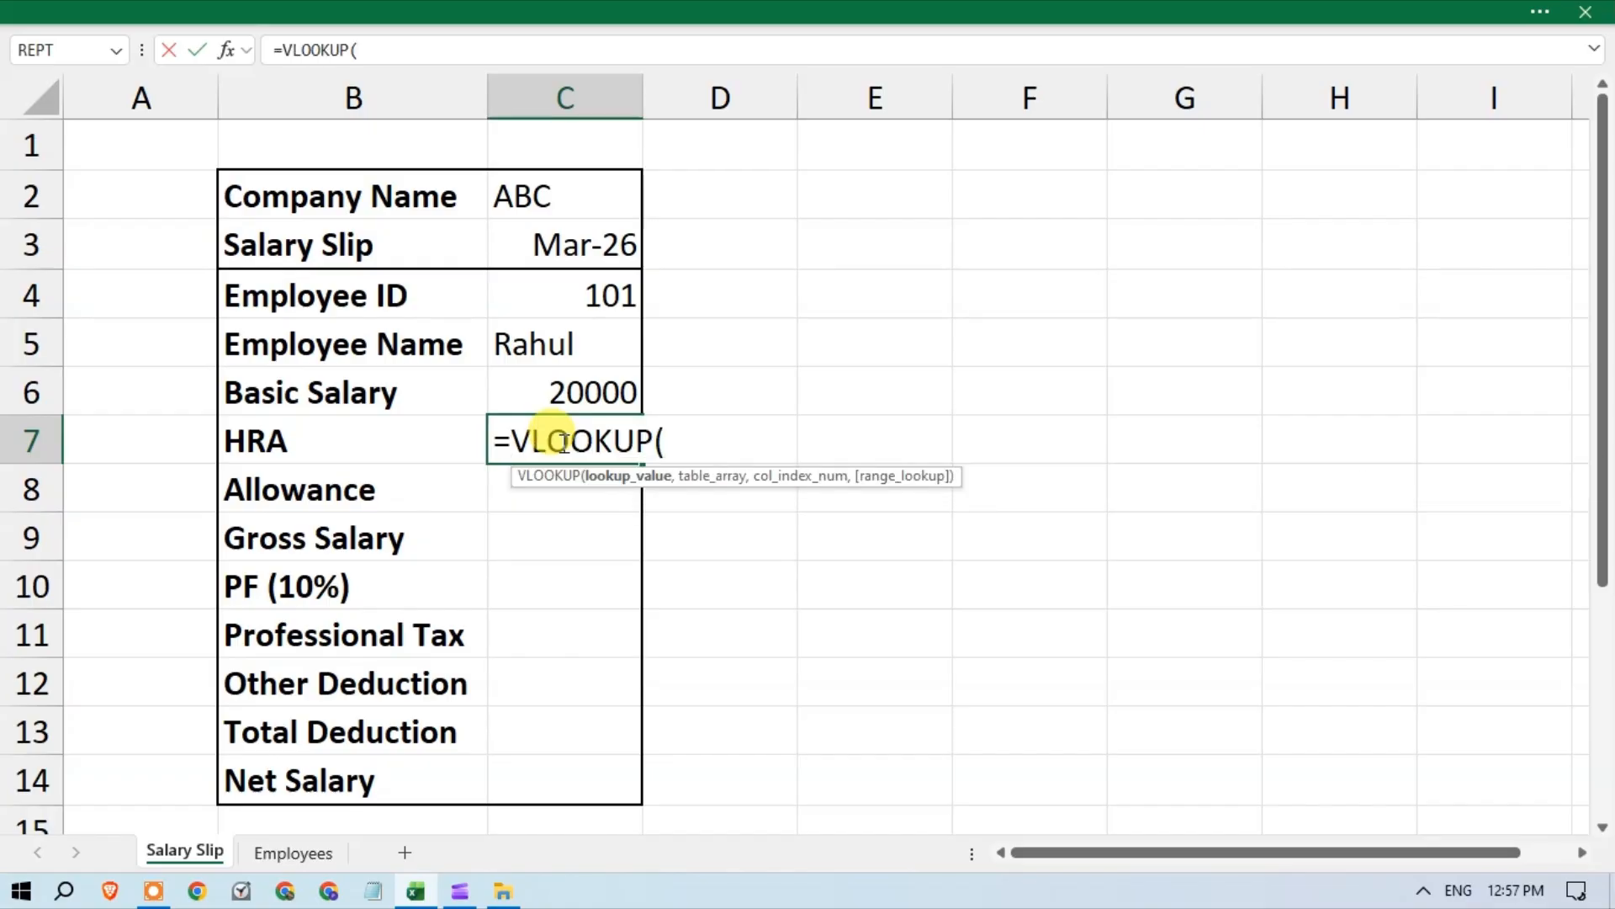
pyautogui.press('Up')
pyautogui.press('Up')
pyautogui.press('Up')
pyautogui.write(',')
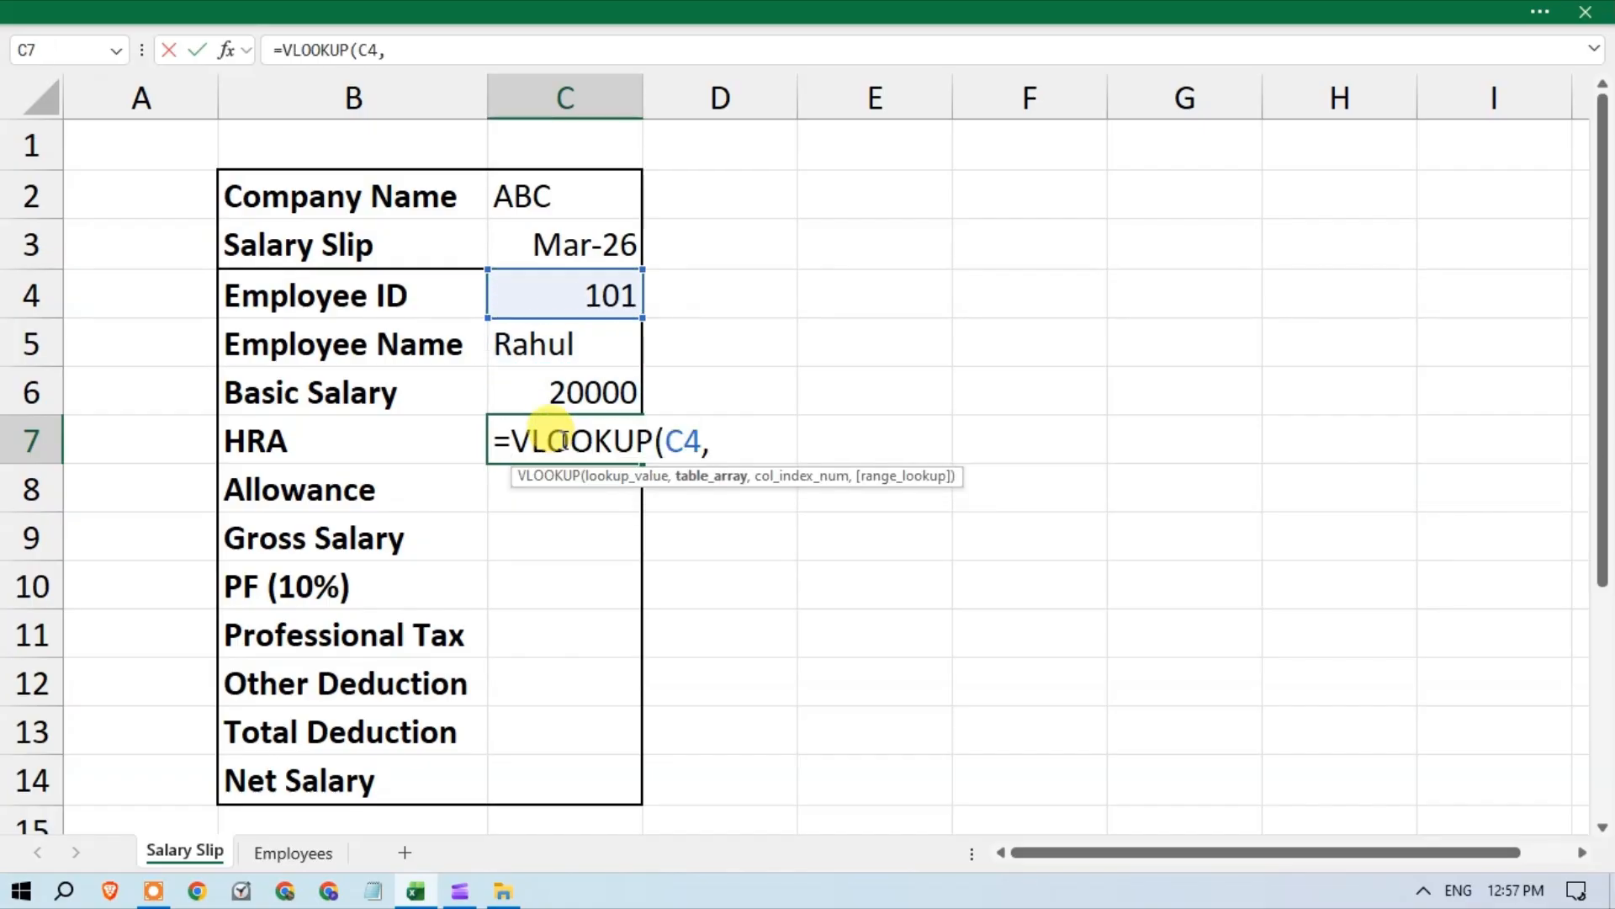
pyautogui.click(293, 852)
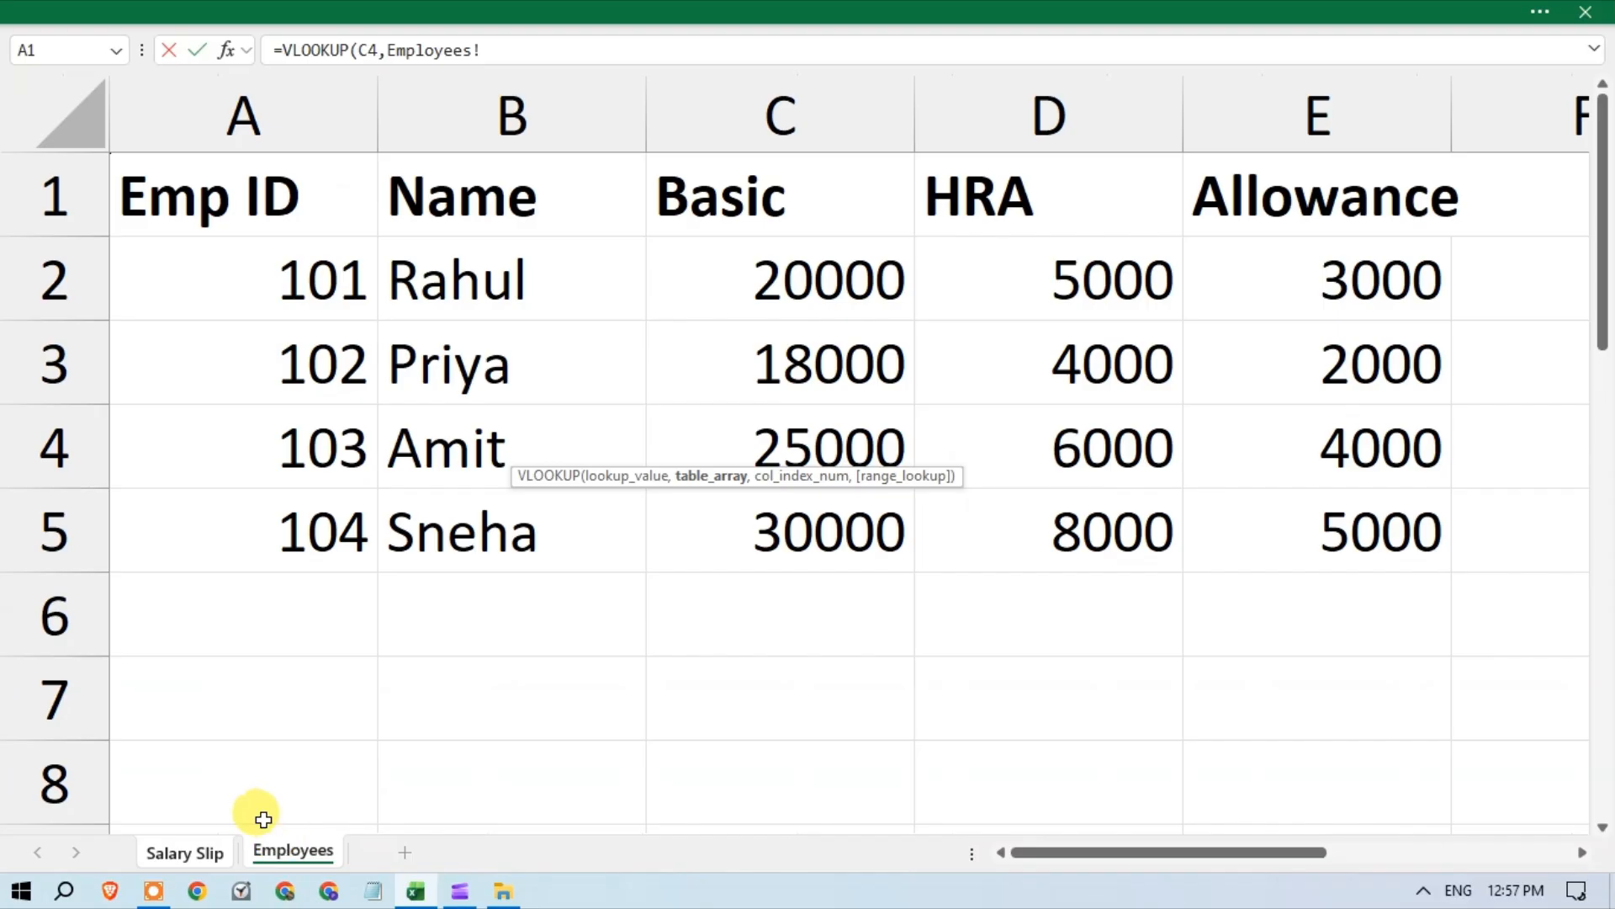
pyautogui.moveTo(240, 116); pyautogui.dragTo(1388, 112)
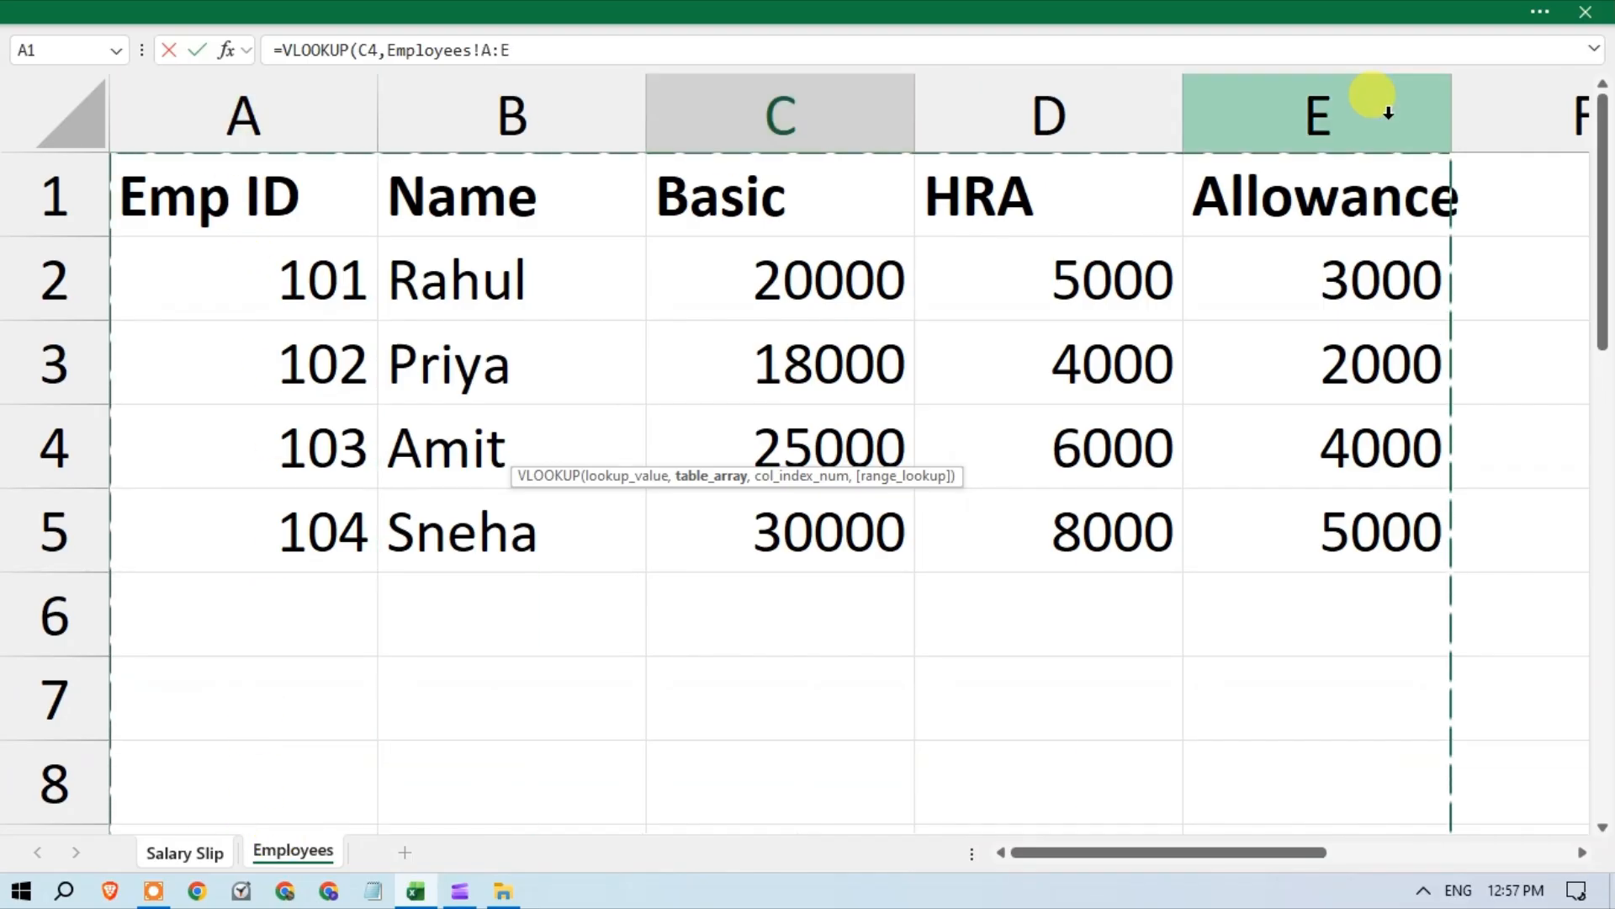
pyautogui.write(',')
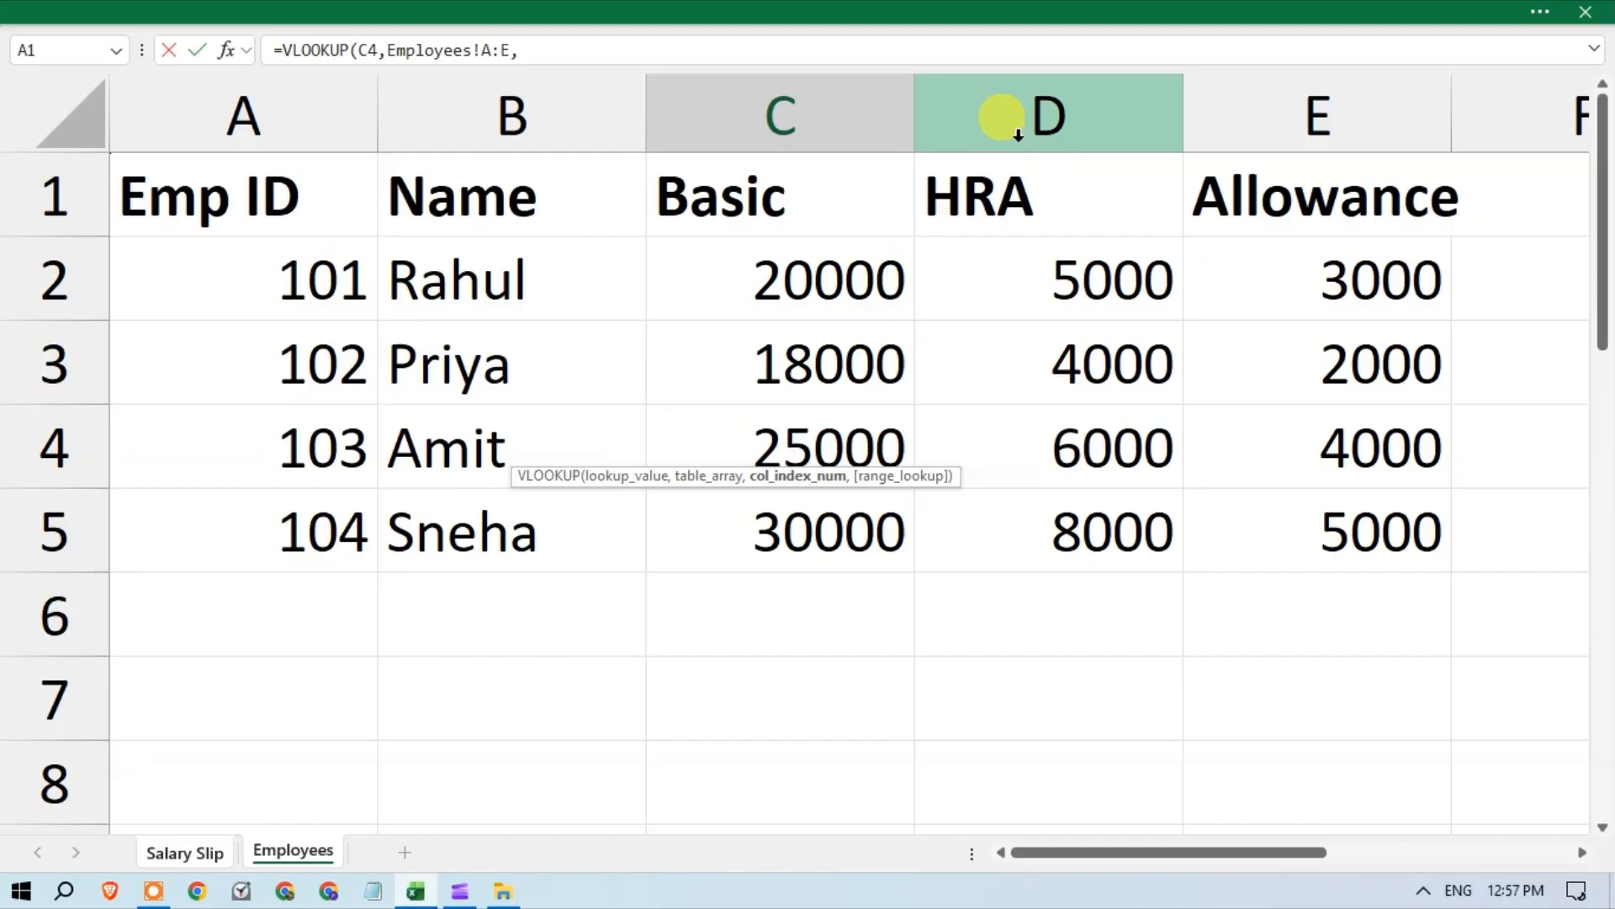
# Step: Finish the HRA VLOOKUP with column index 4 and FALSE for exact match
pyautogui.click(741, 63)
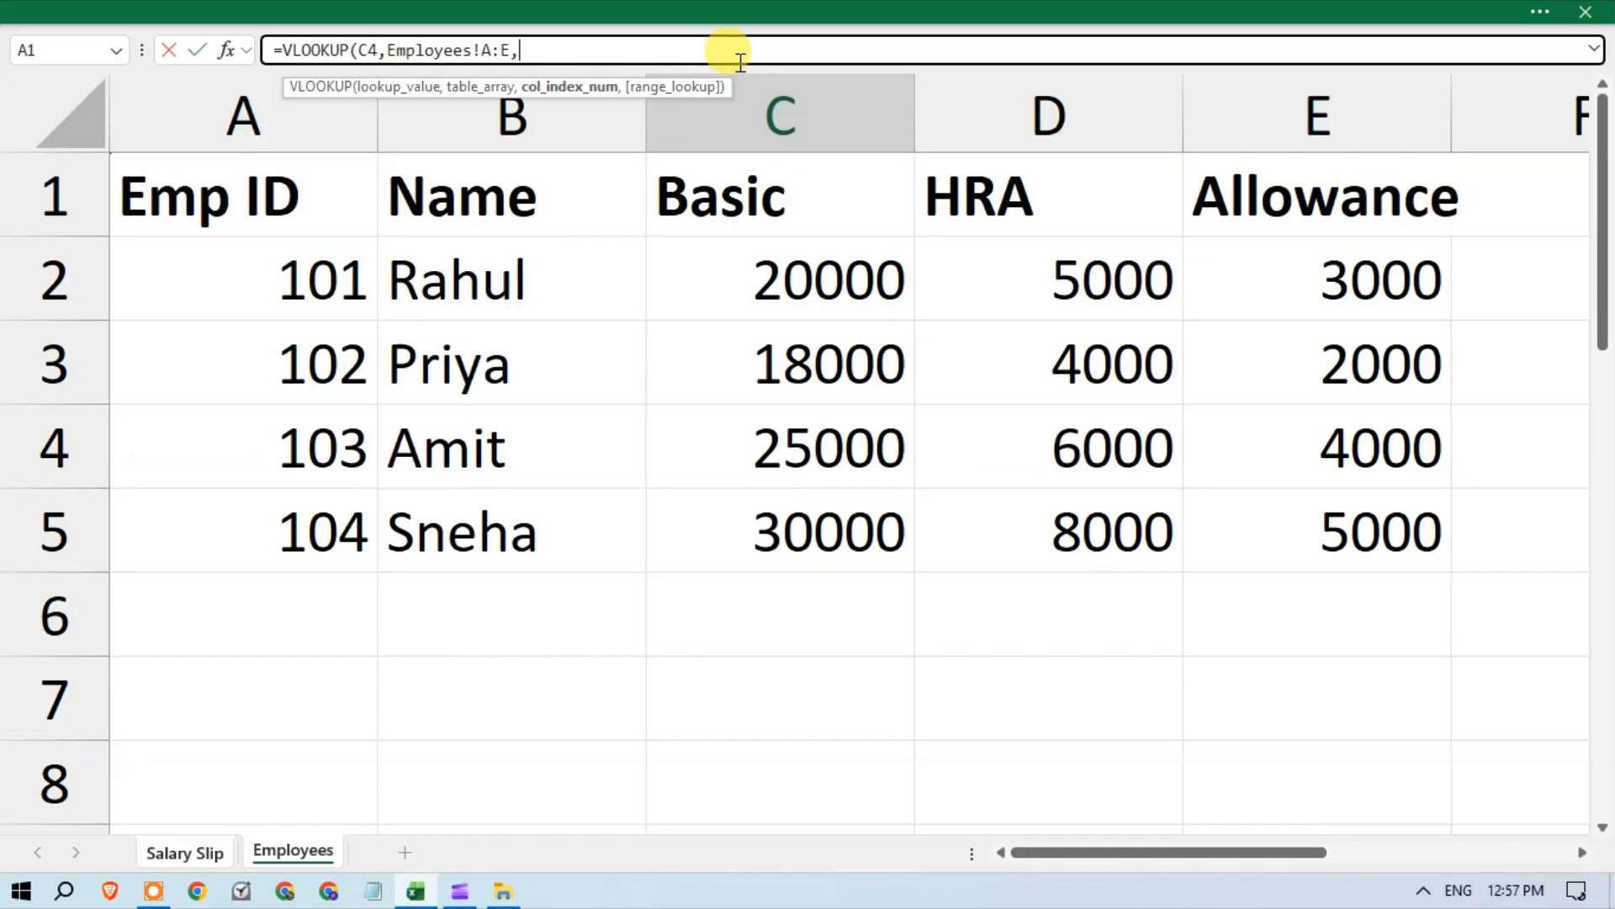
pyautogui.press('Down')
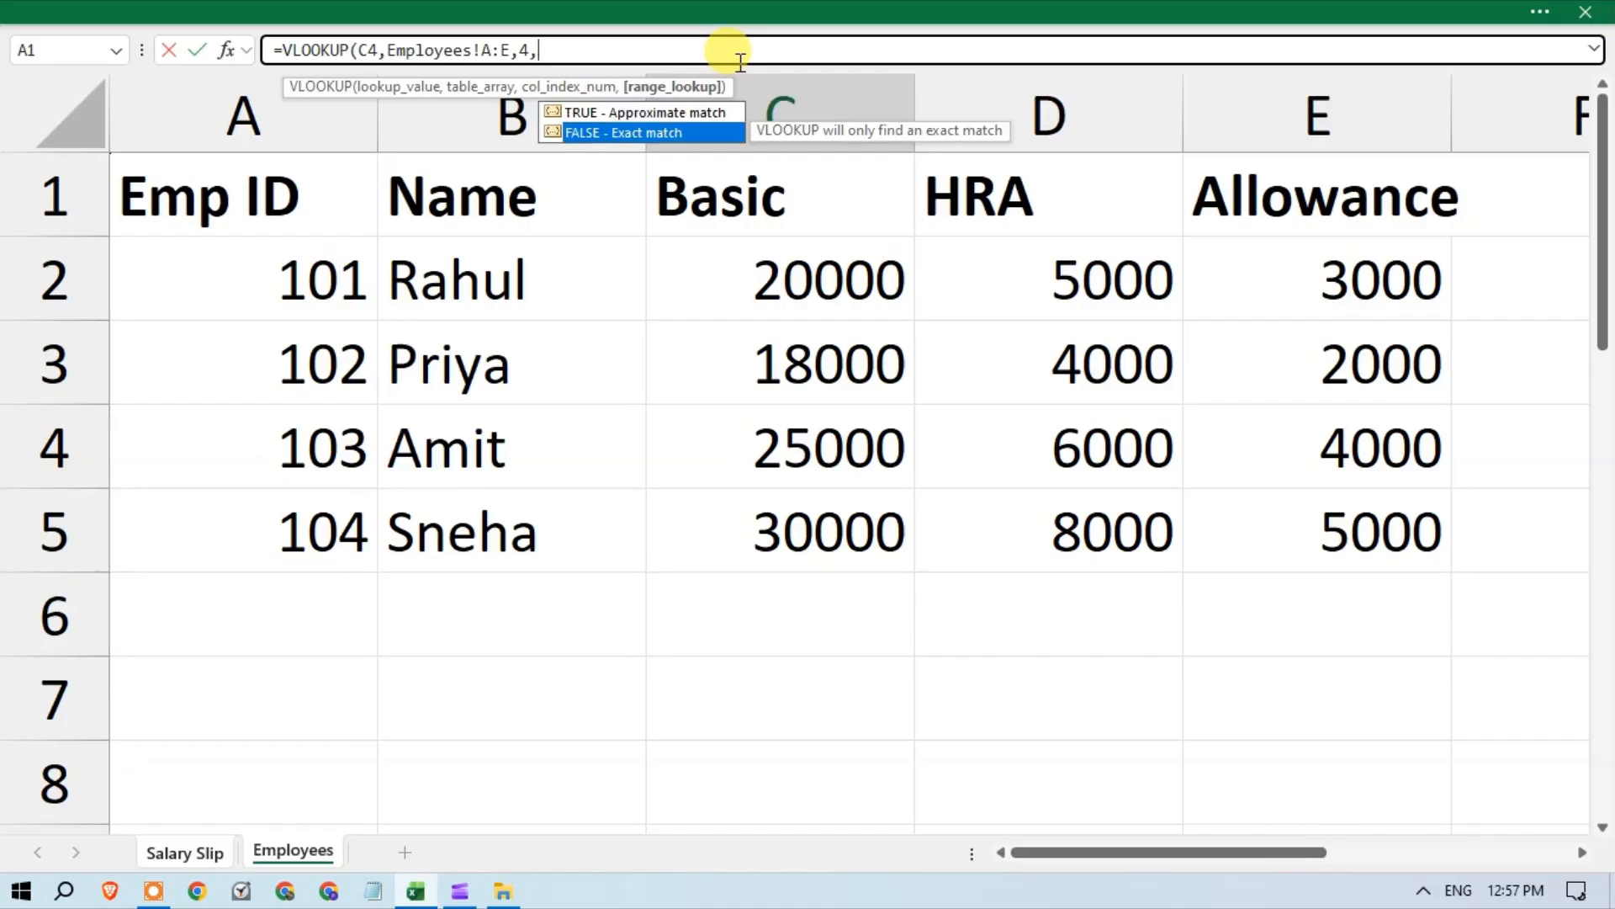
pyautogui.press('Tab')
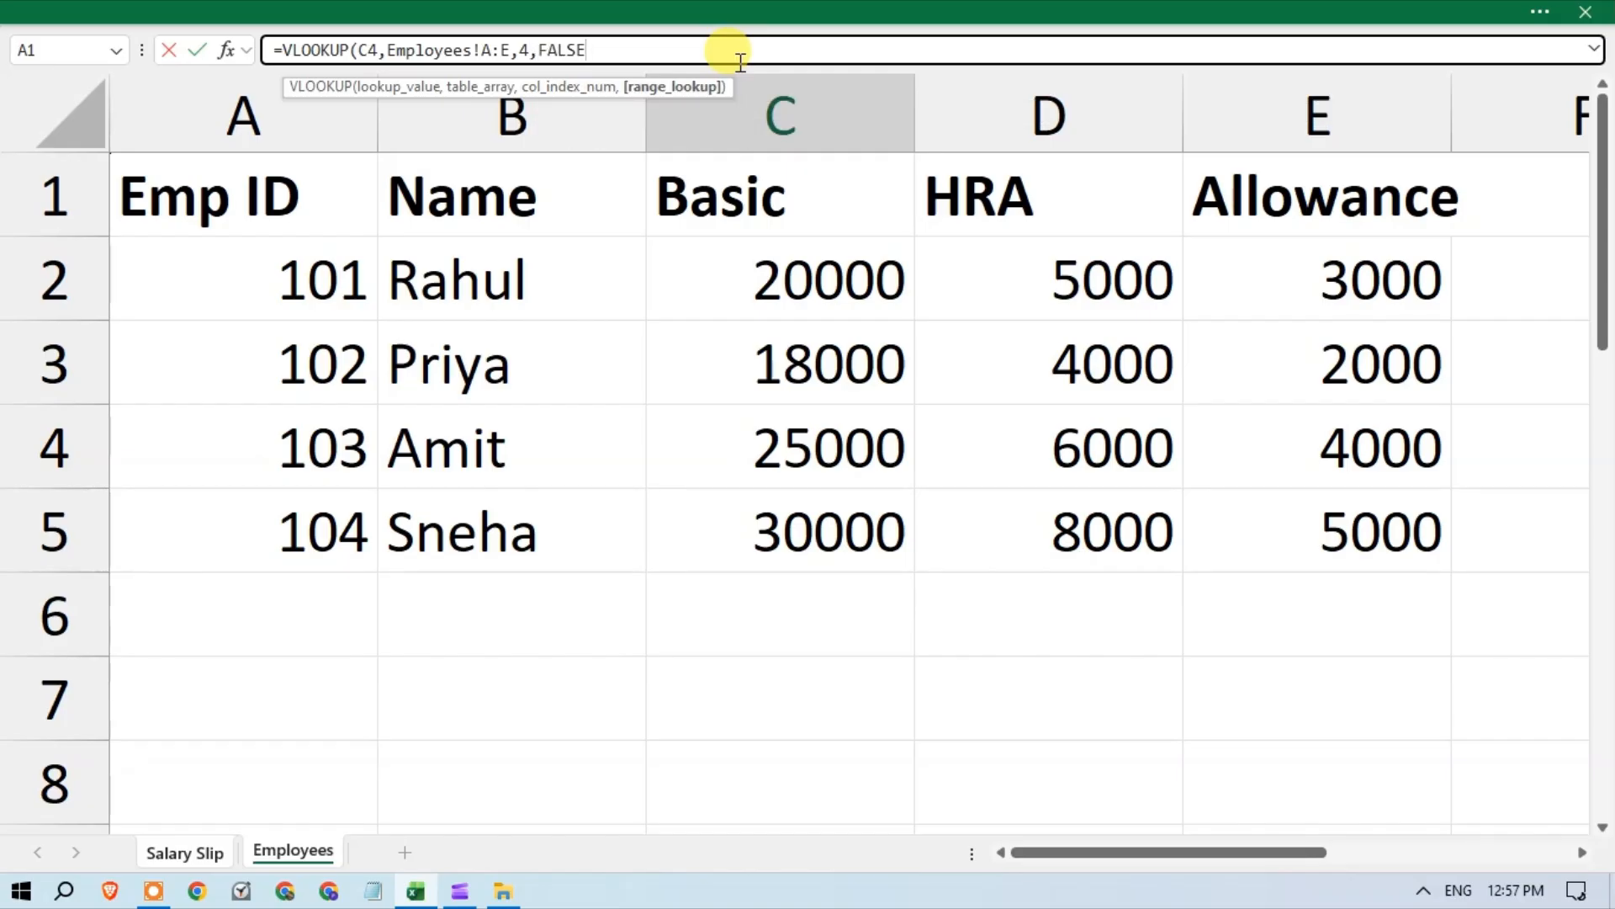
pyautogui.press('Return')
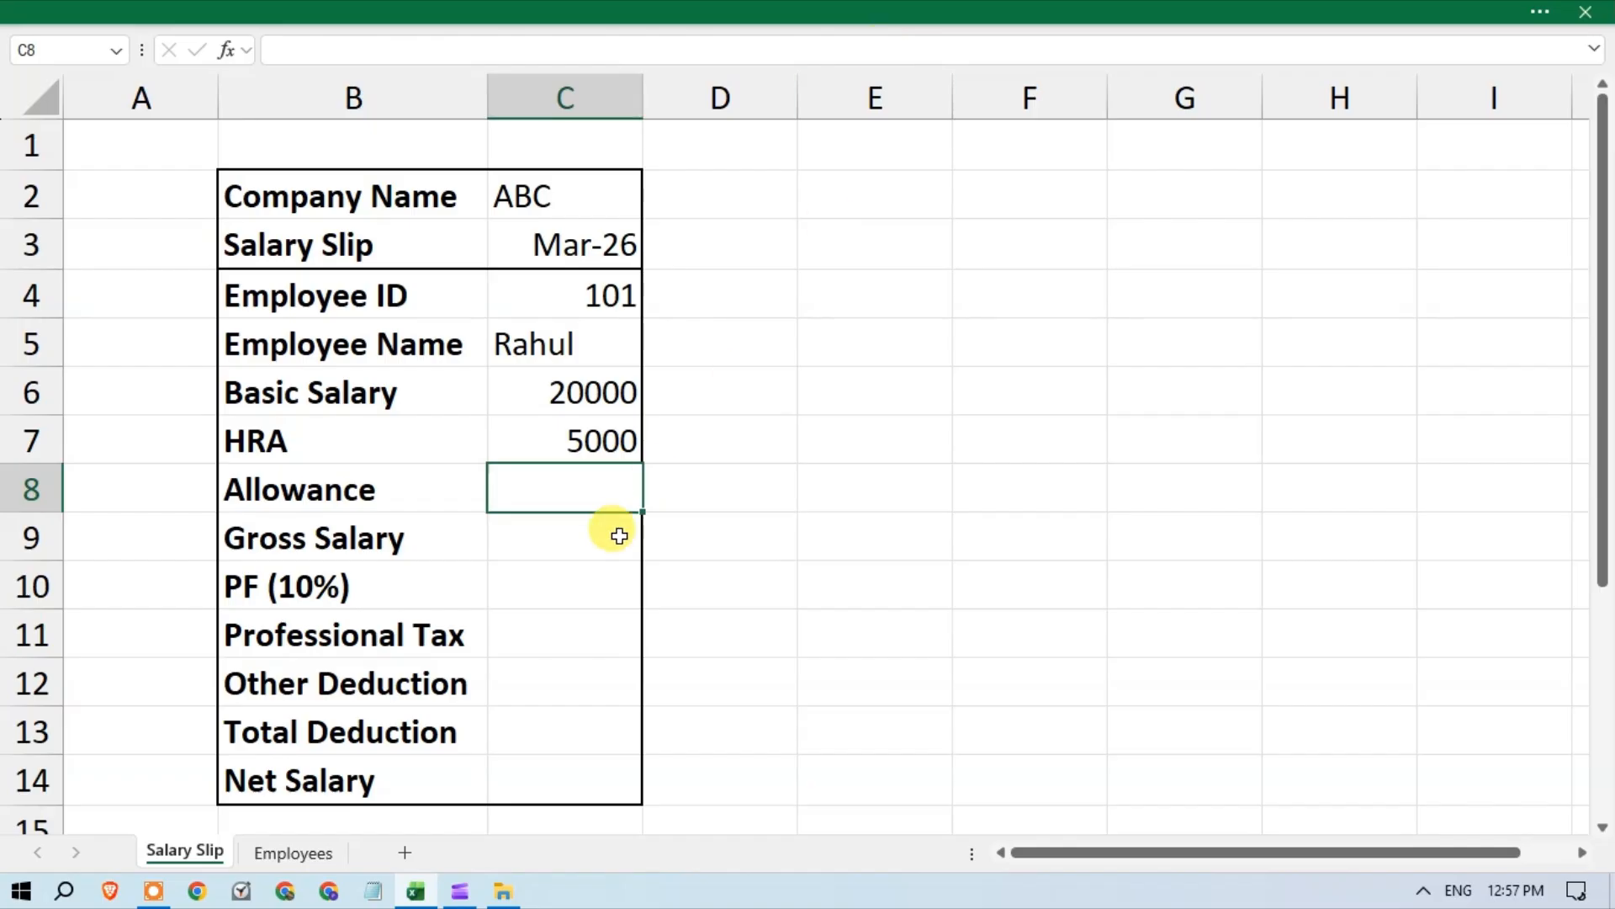
# Step: Begin a VLOOKUP formula for Allowance in C8, with C4 as lookup value and Employees columns A:E as the table
pyautogui.write('=v')
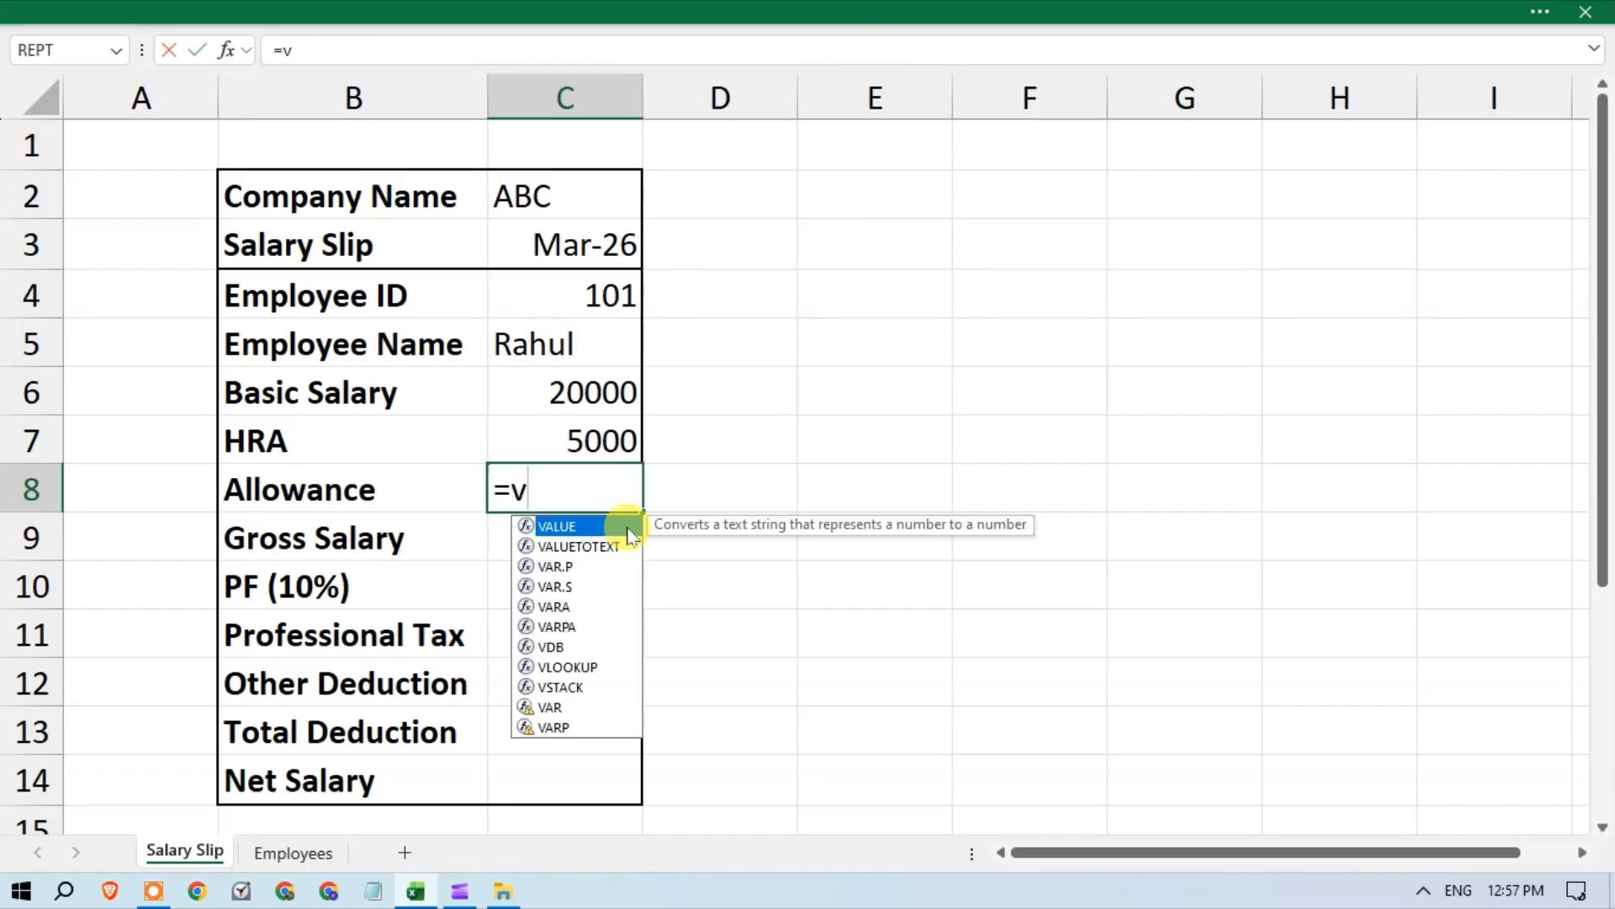
pyautogui.write('l')
pyautogui.press('Tab')
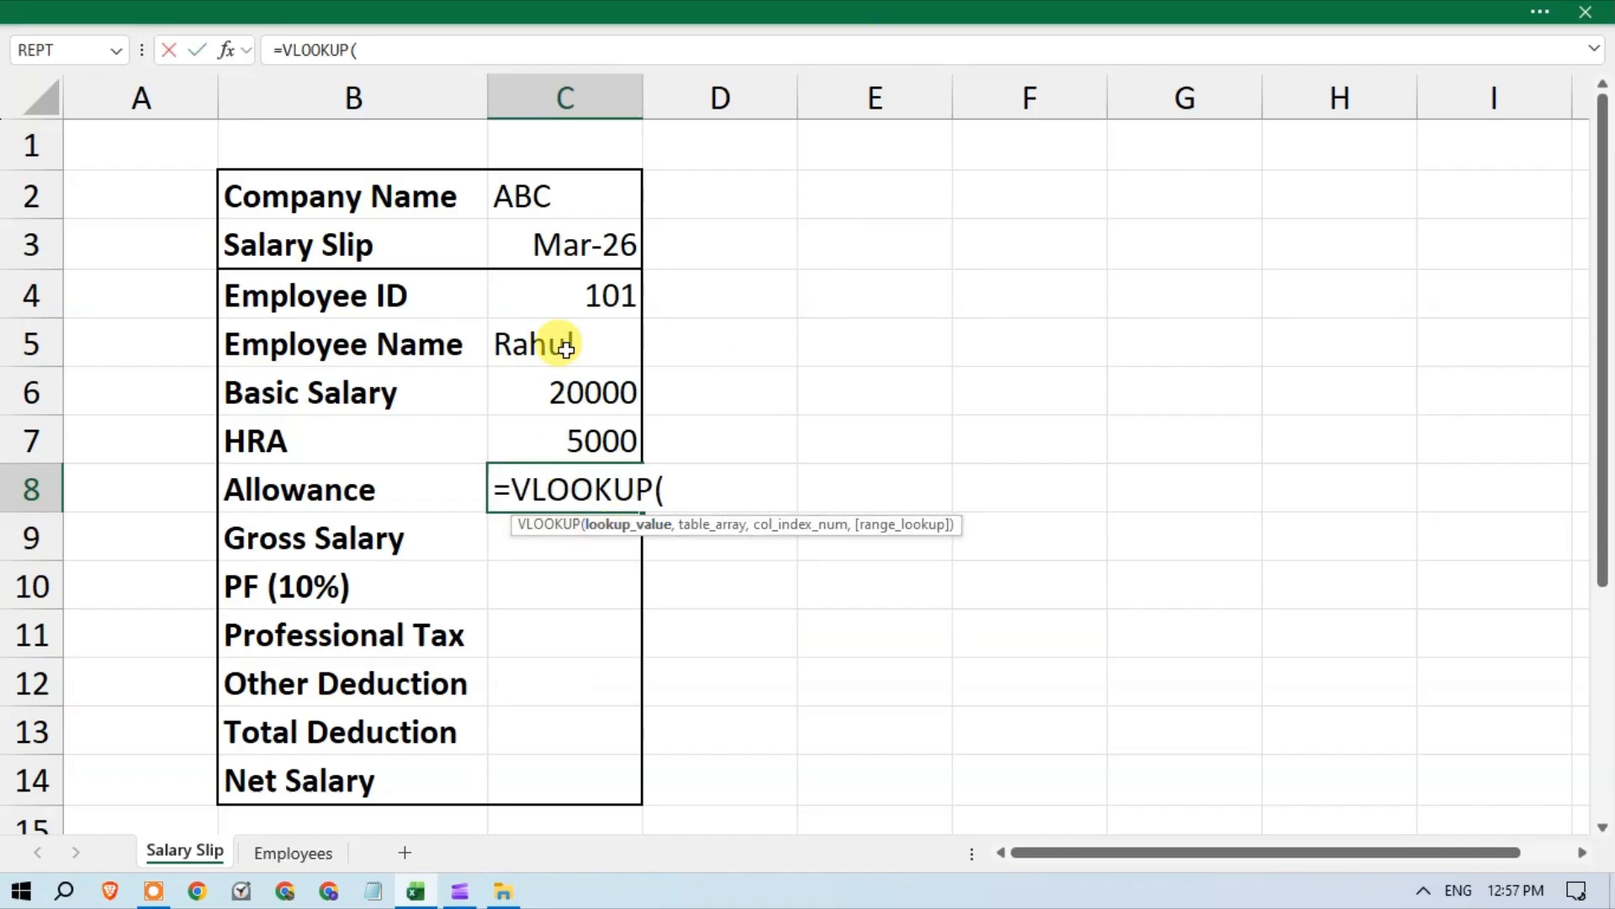
pyautogui.click(593, 278)
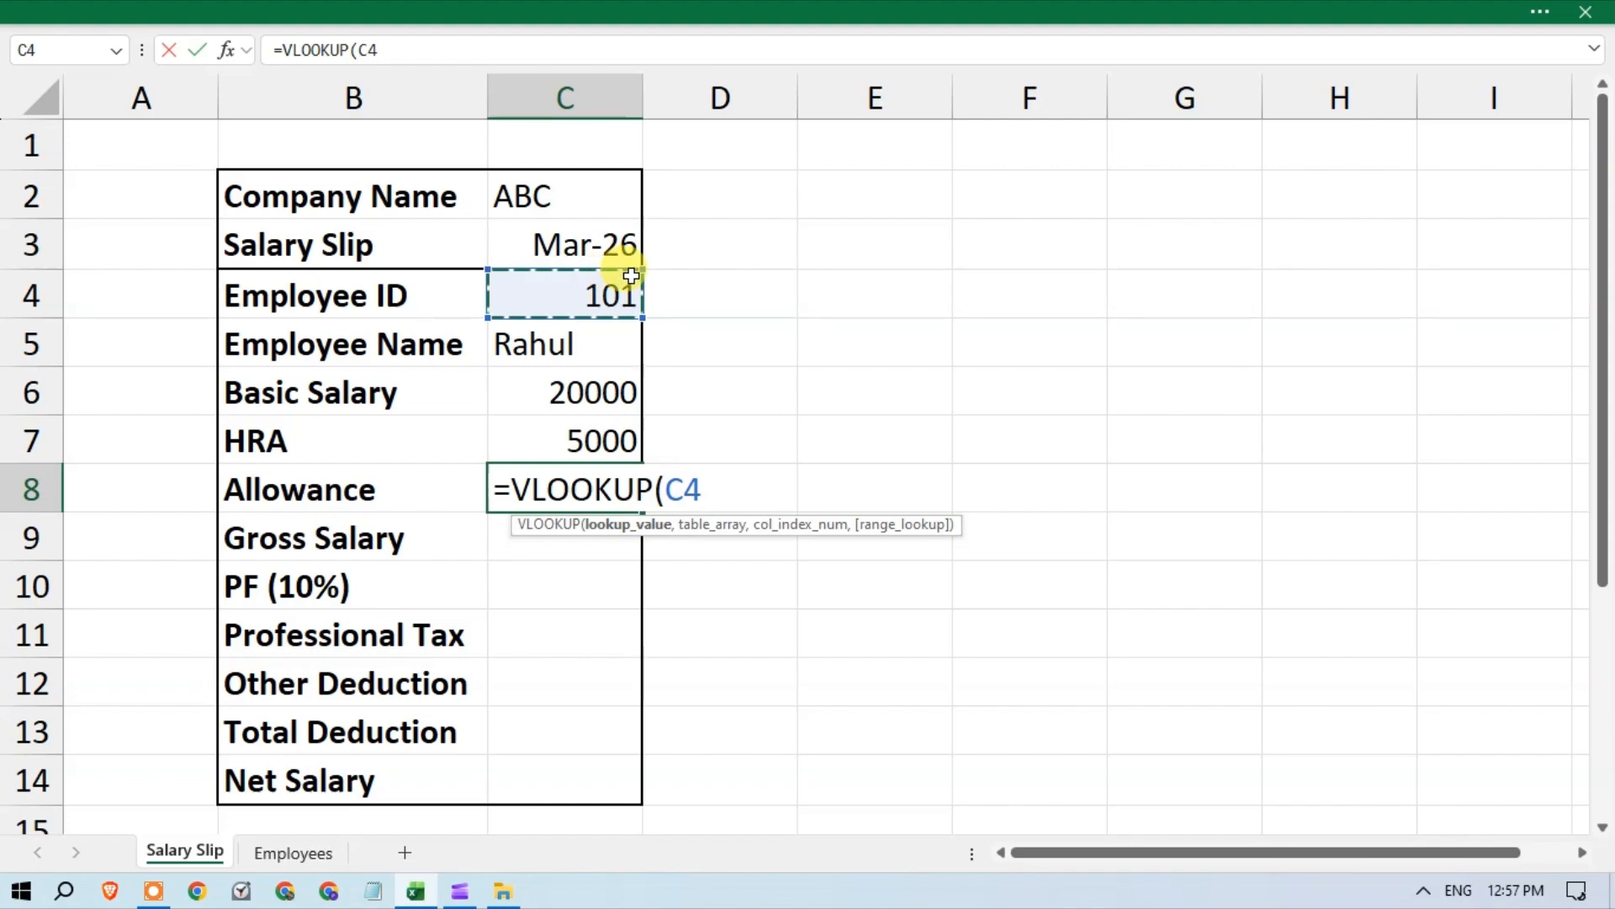
pyautogui.write(',')
pyautogui.click(299, 853)
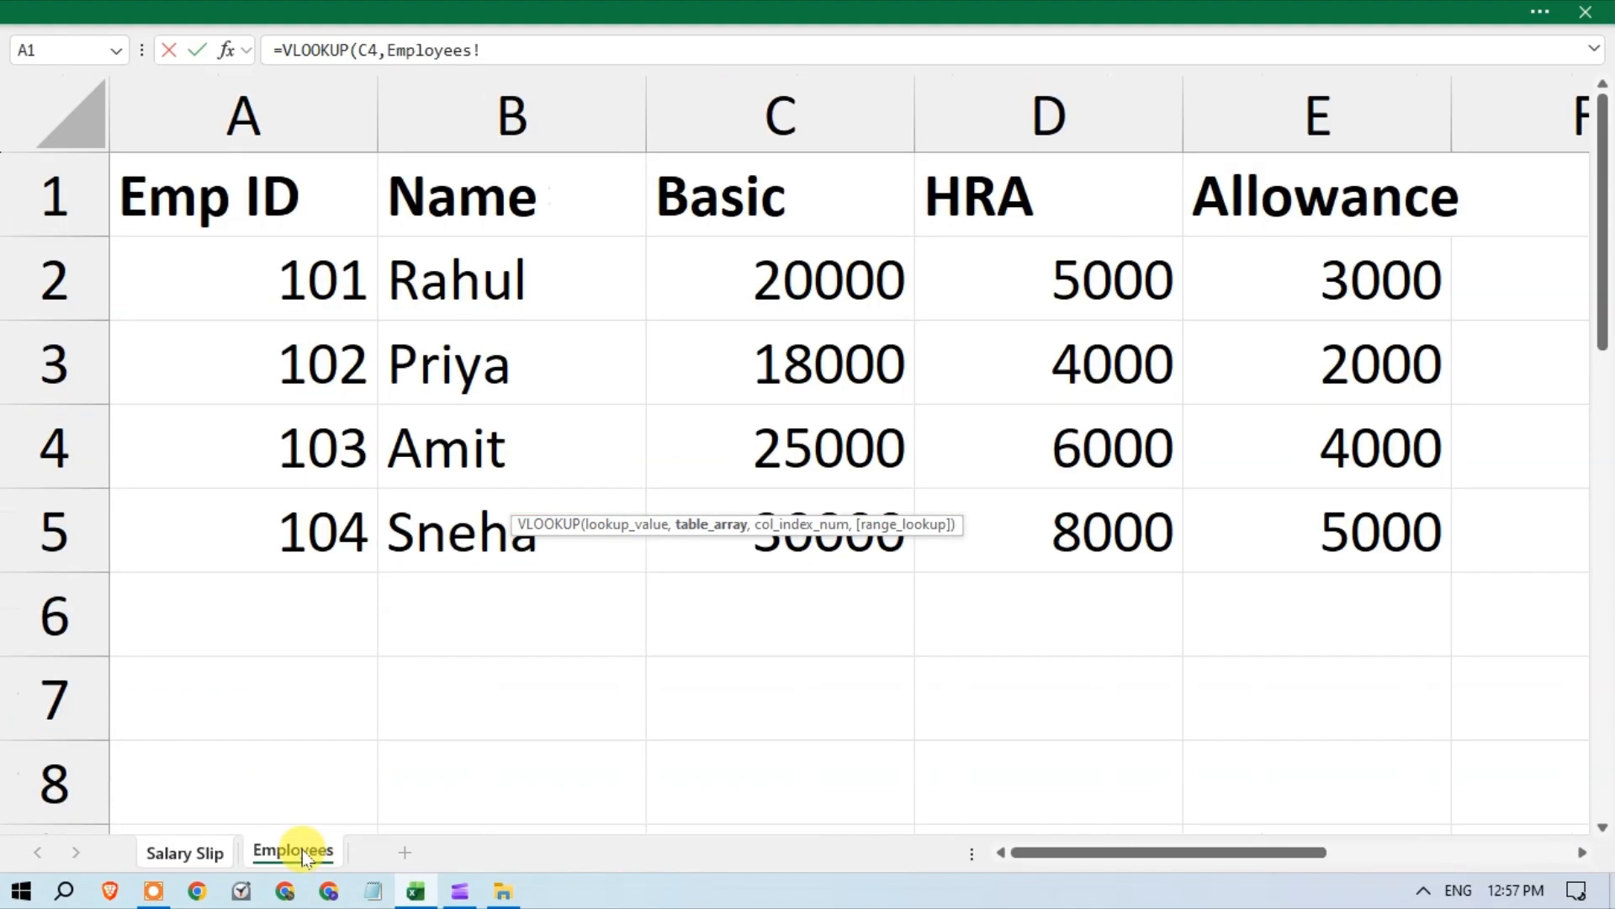
pyautogui.moveTo(164, 120); pyautogui.dragTo(1335, 144)
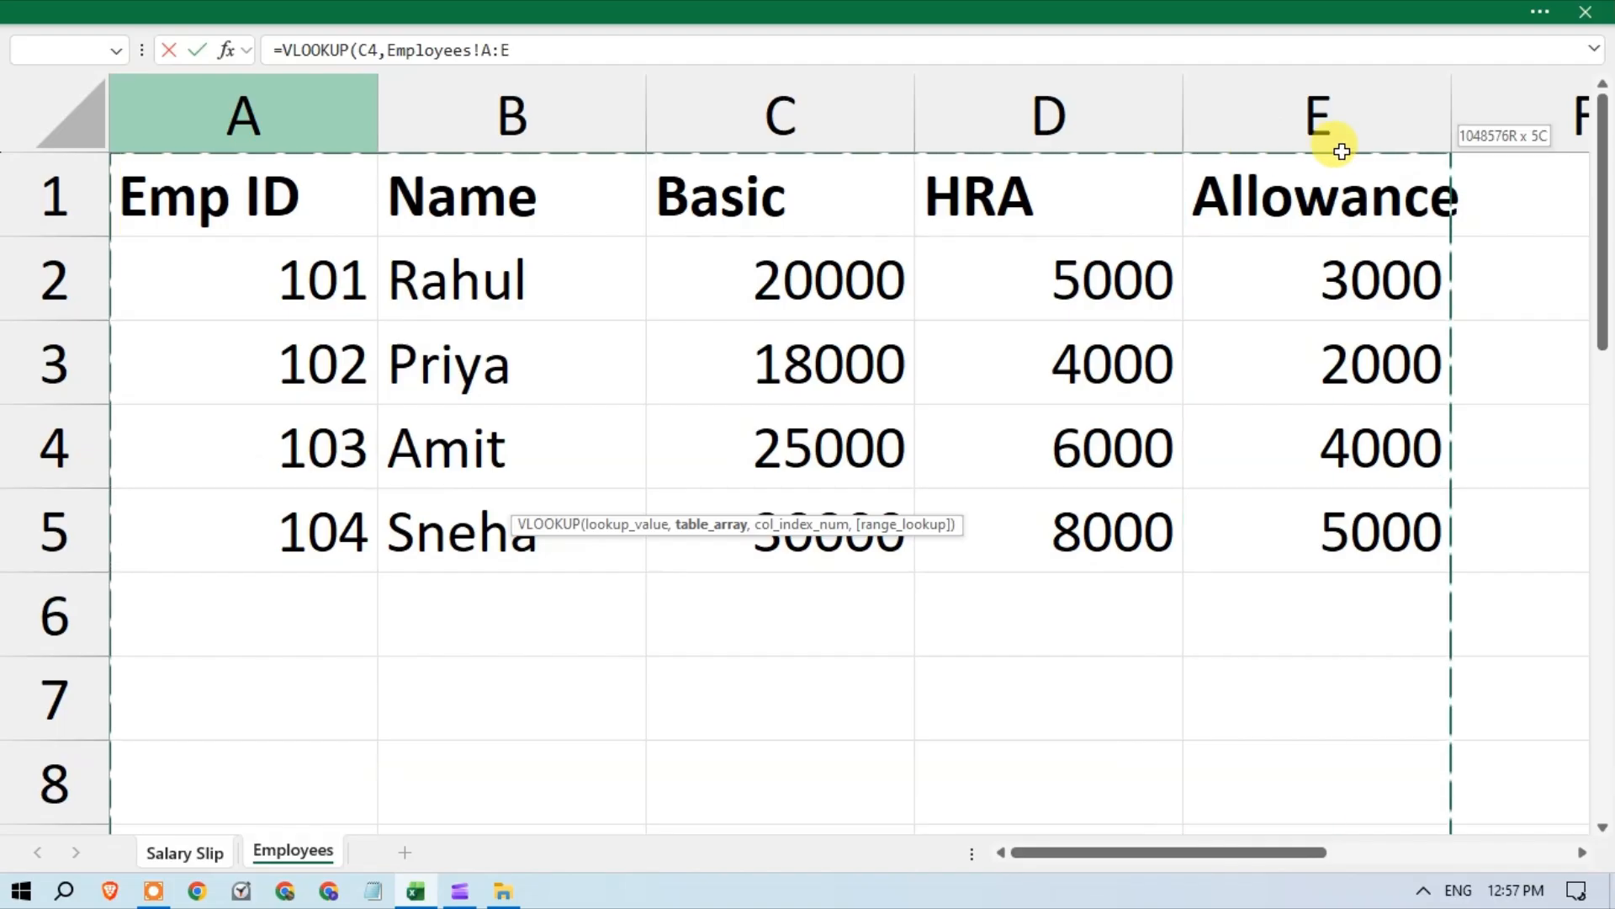
pyautogui.click(553, 48)
pyautogui.write(',')
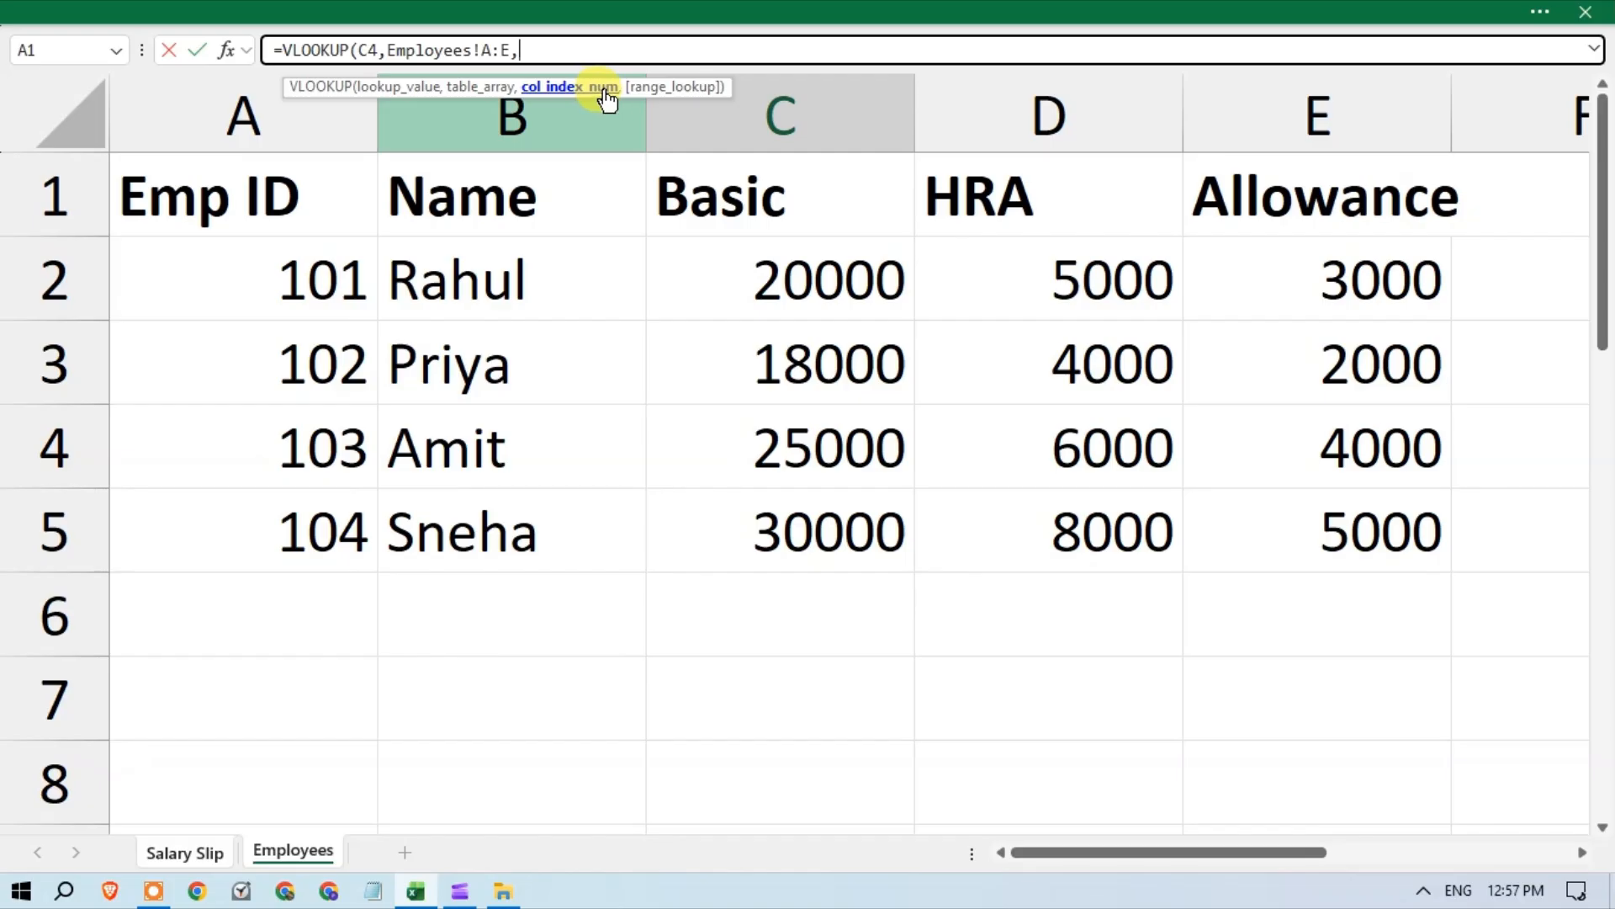
# Step: Finish the Allowance VLOOKUP with column index 5 and FALSE for exact match
pyautogui.write('5,')
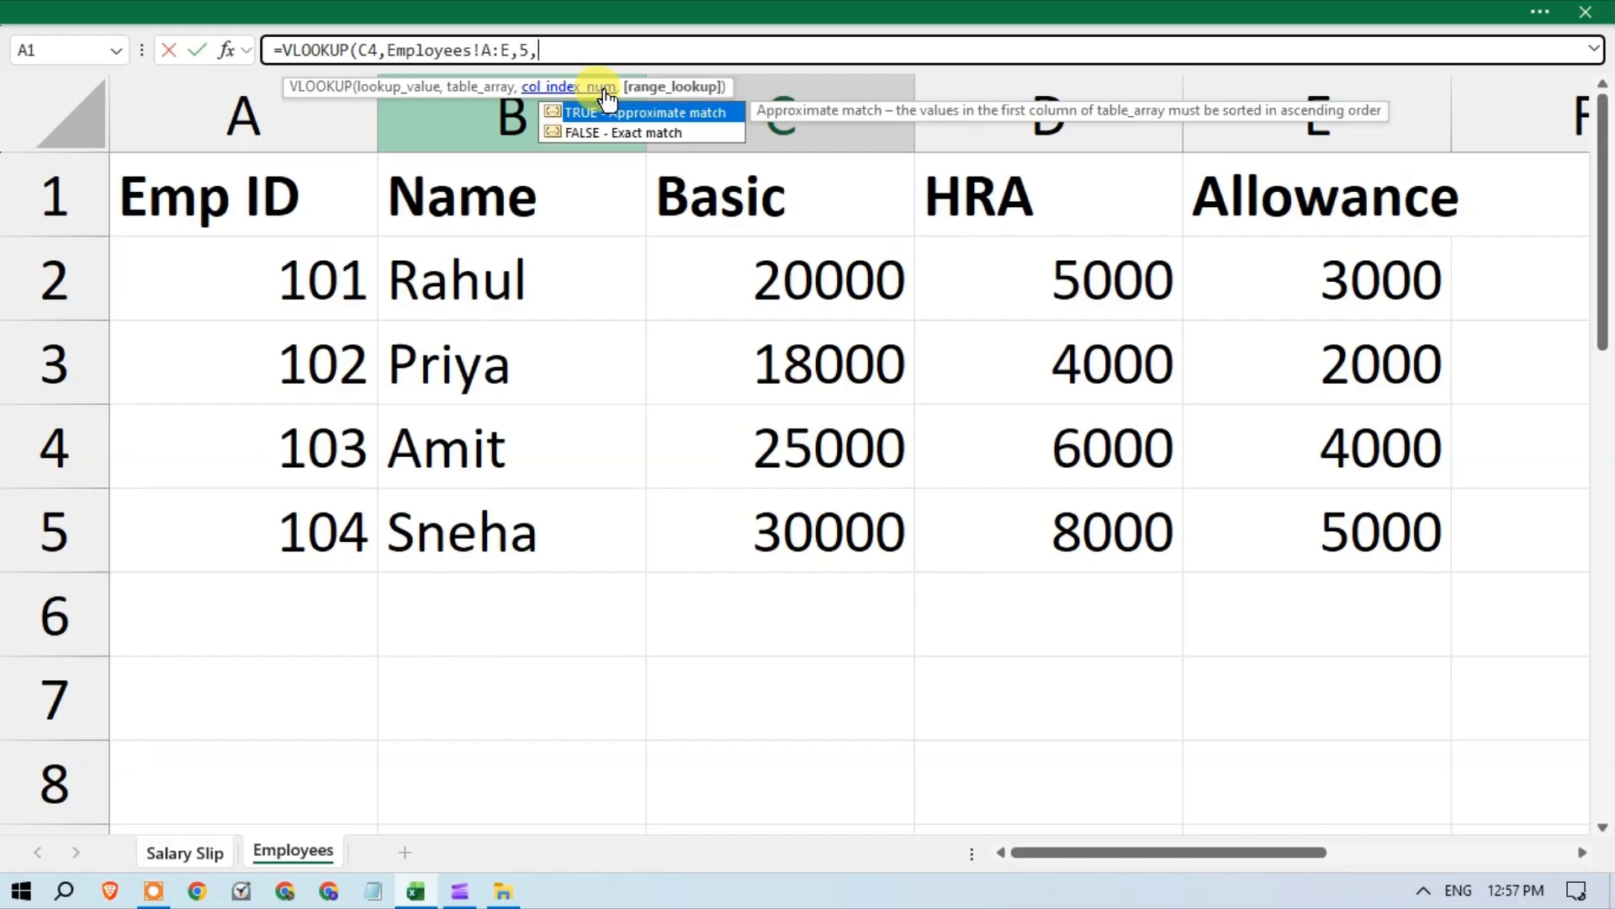
pyautogui.press('Down')
pyautogui.press('Tab')
pyautogui.press('Return')
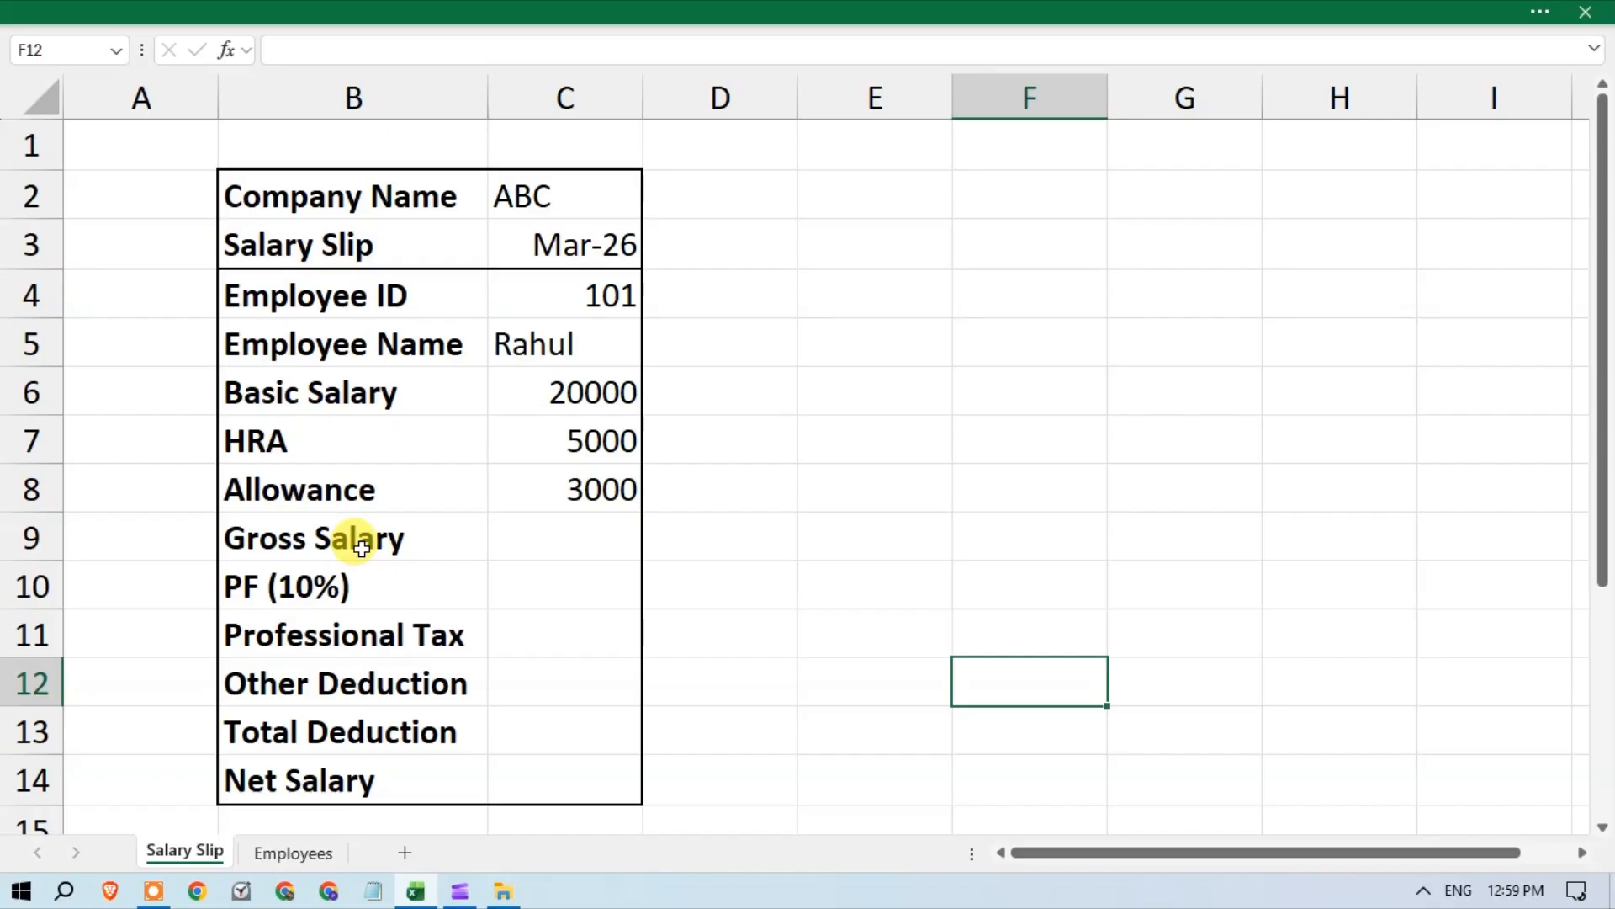
# Step: Calculate Gross Salary in C9 by adding Basic Salary, HRA and Allowance with the formula =C6+C7+C8
pyautogui.click(566, 540)
pyautogui.write('=')
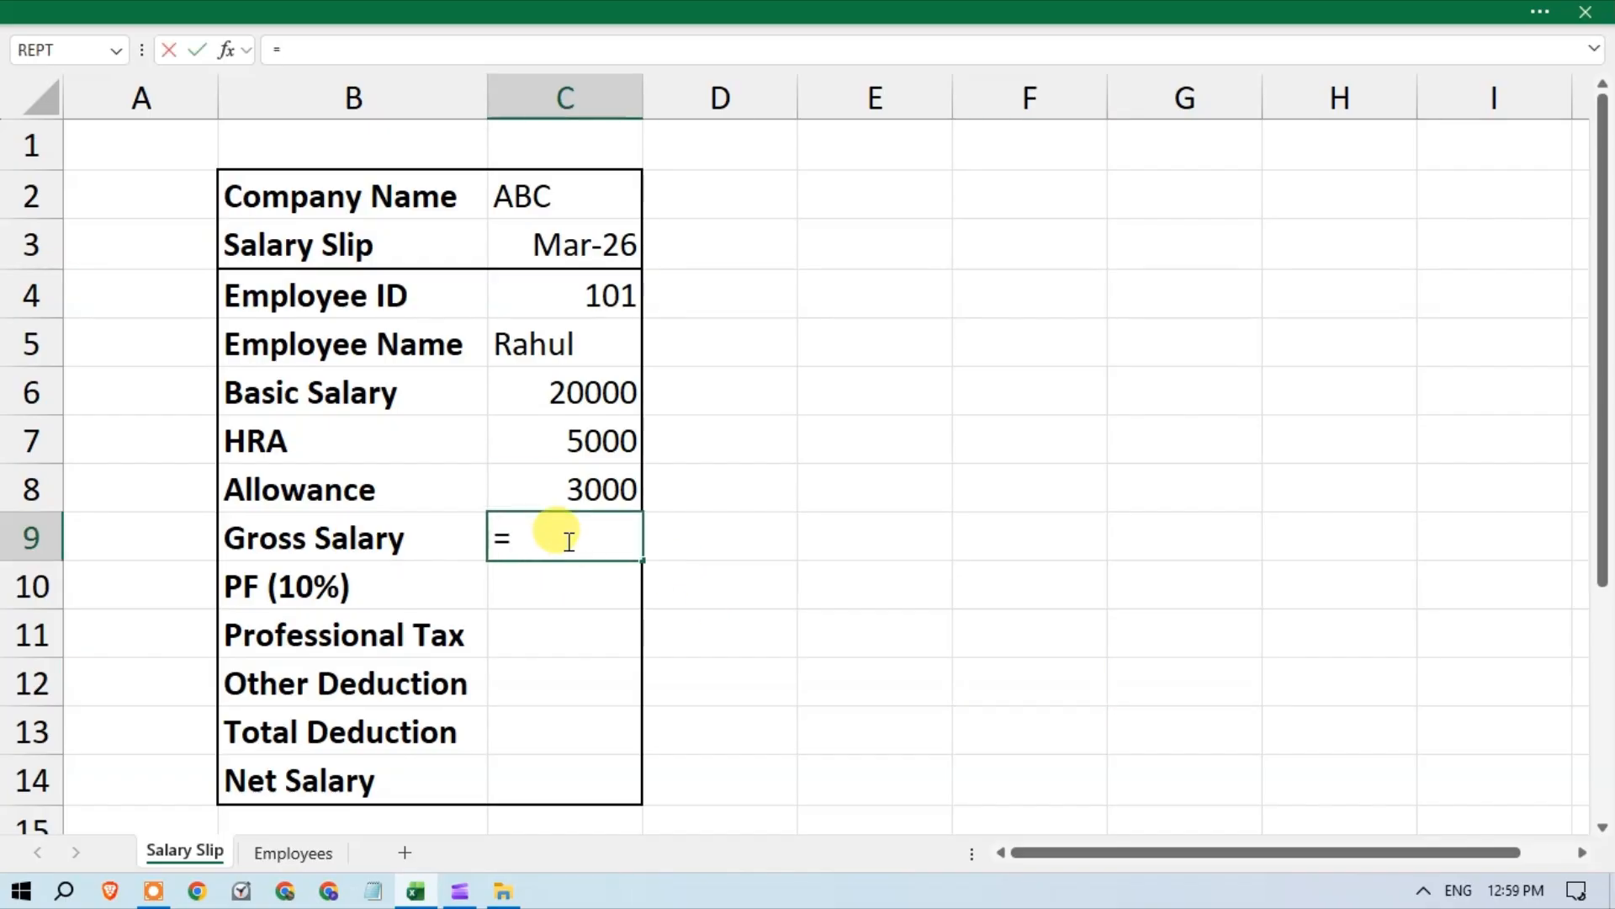
pyautogui.press('Up')
pyautogui.press('Up')
pyautogui.press('Up')
pyautogui.write('+')
pyautogui.press('Up')
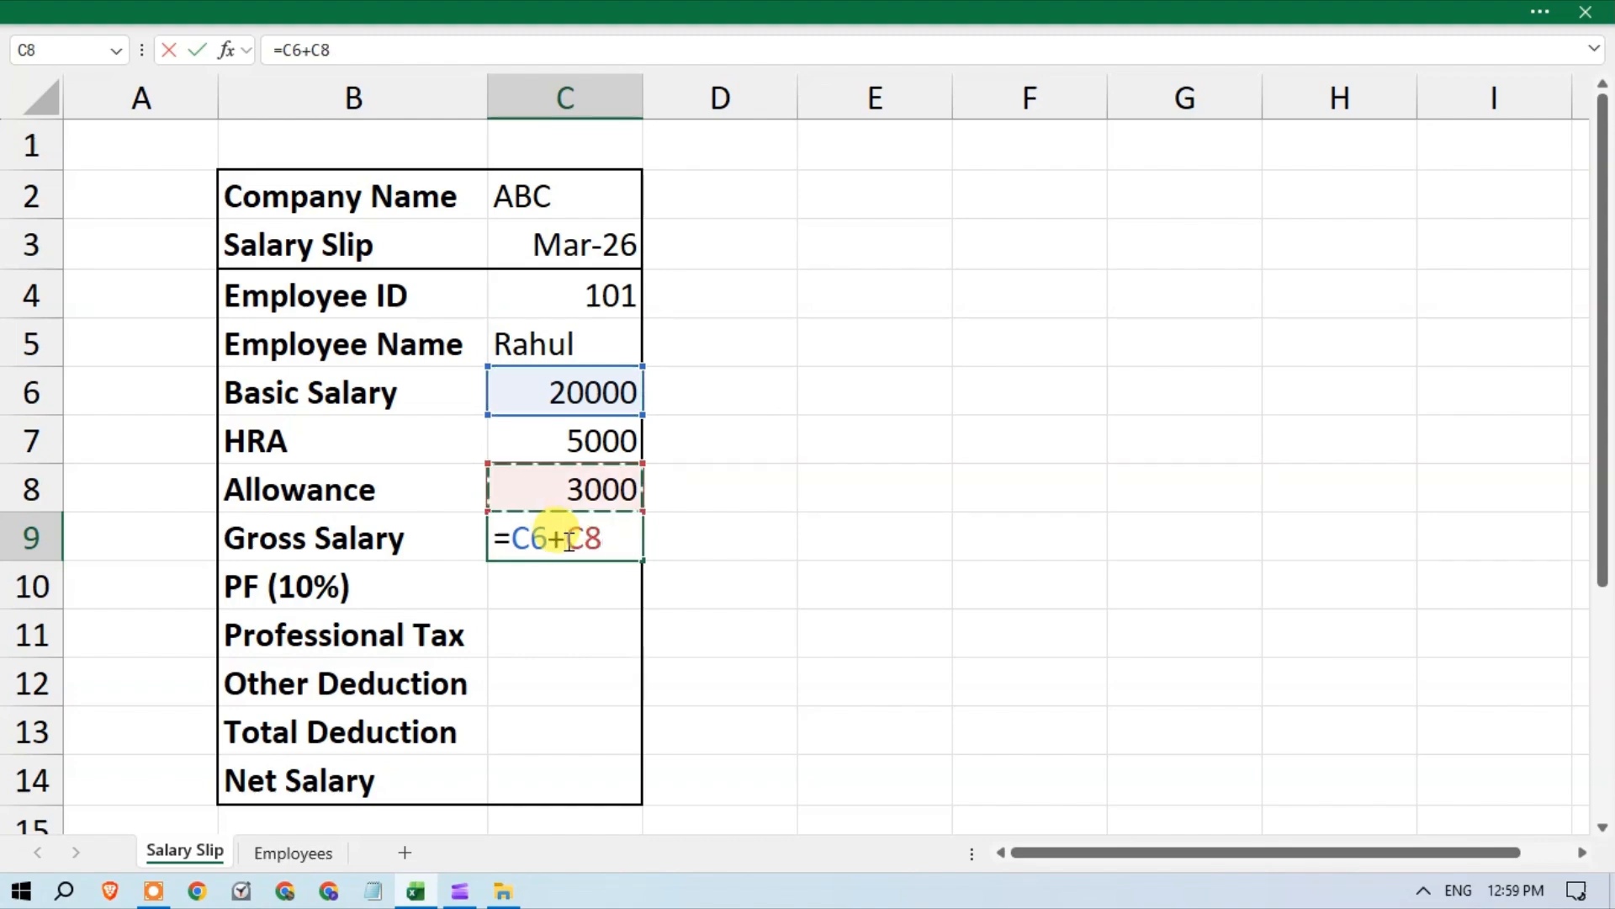
pyautogui.press('Up')
pyautogui.write('+')
pyautogui.press('Up')
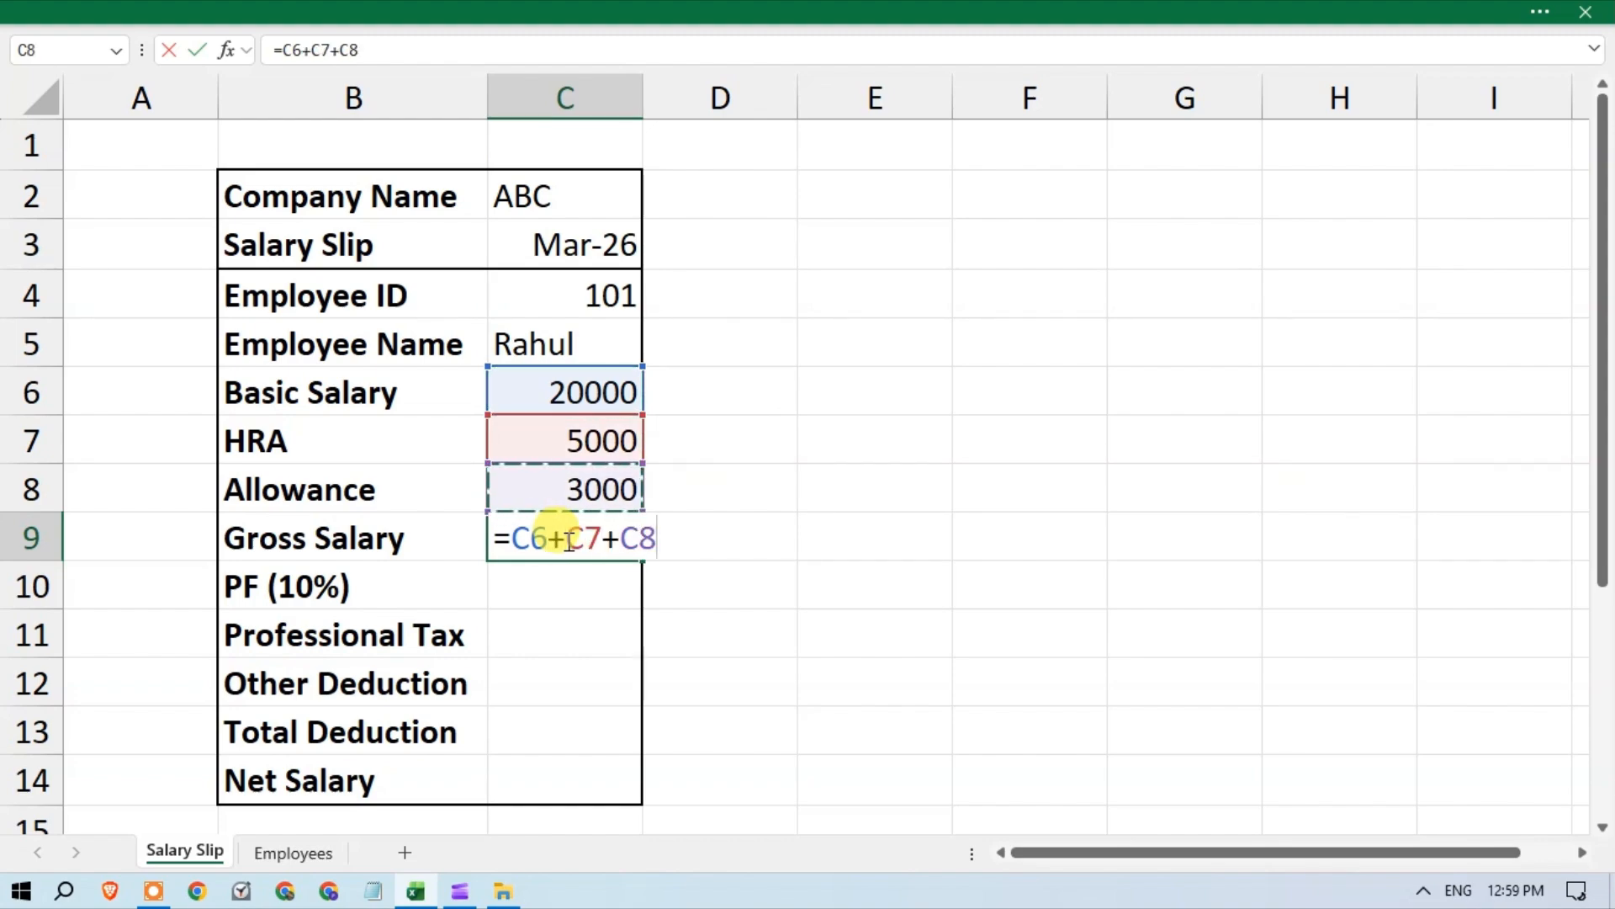
pyautogui.press('Return')
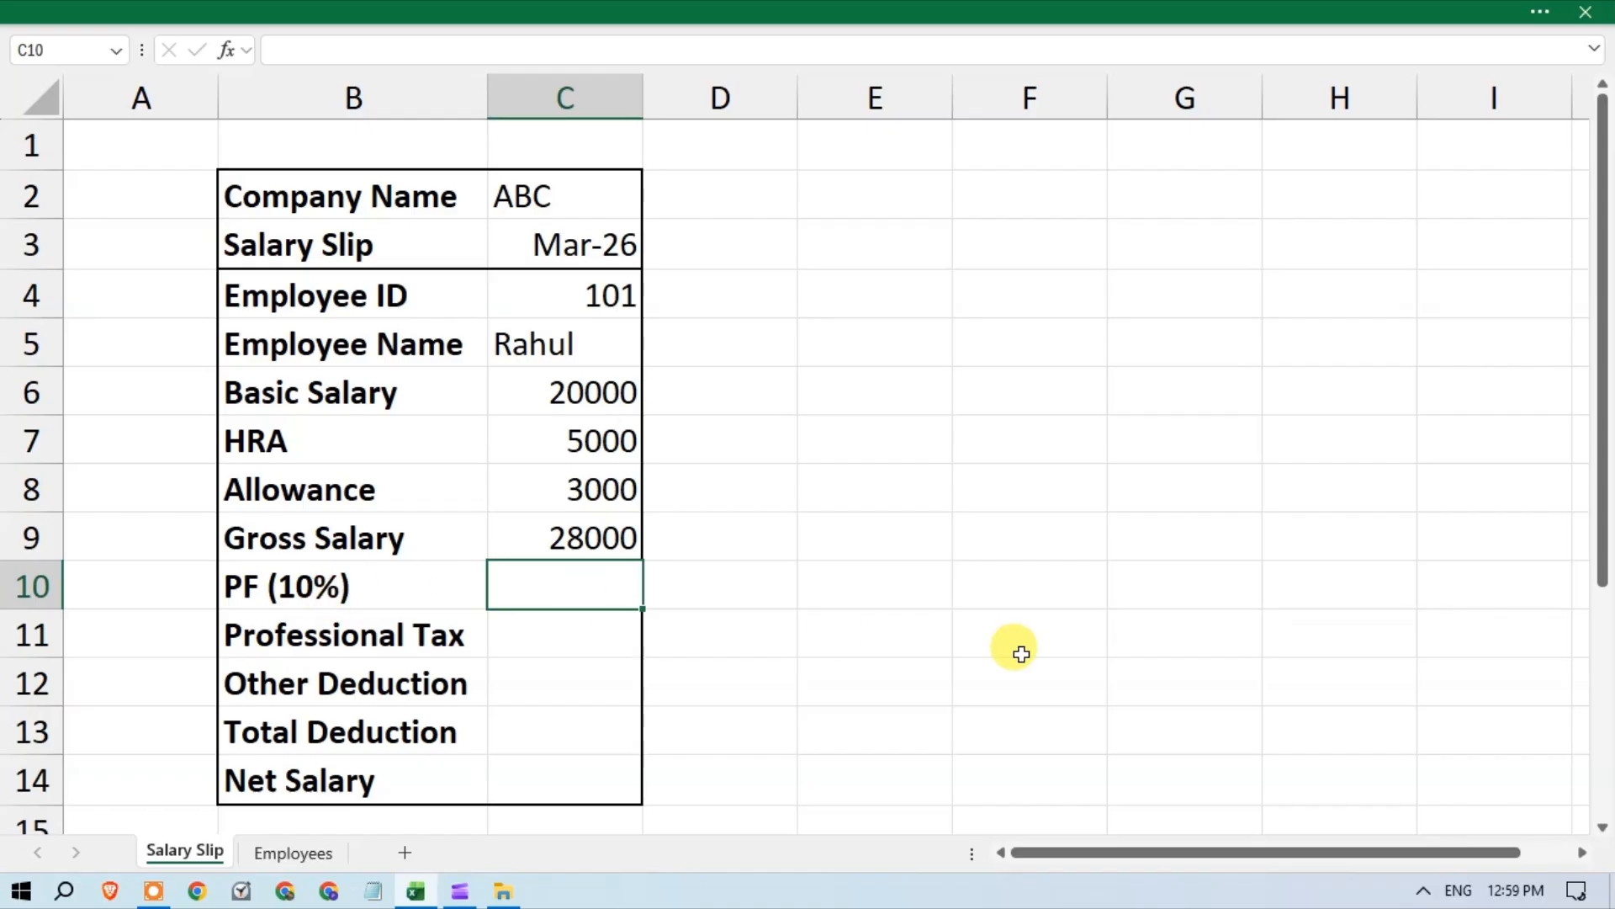
# Step: Calculate PF in C10 as 10% of Gross Salary with the formula =C9*10%
pyautogui.write('=')
pyautogui.press('Up')
pyautogui.write('*')
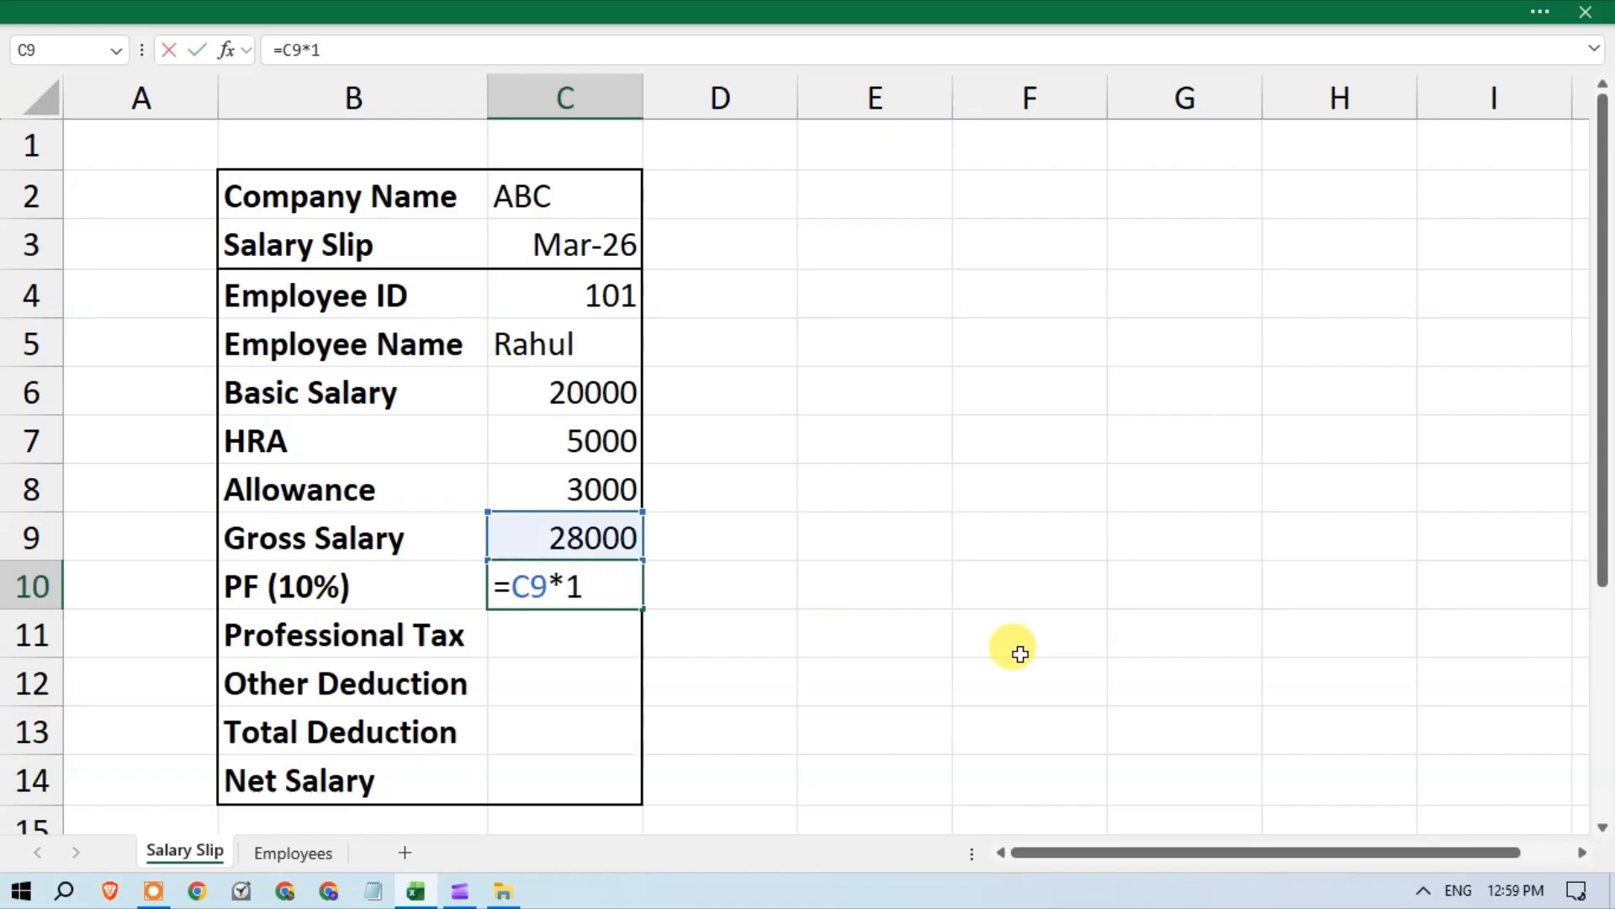
pyautogui.write('10%')
pyautogui.press('Return')
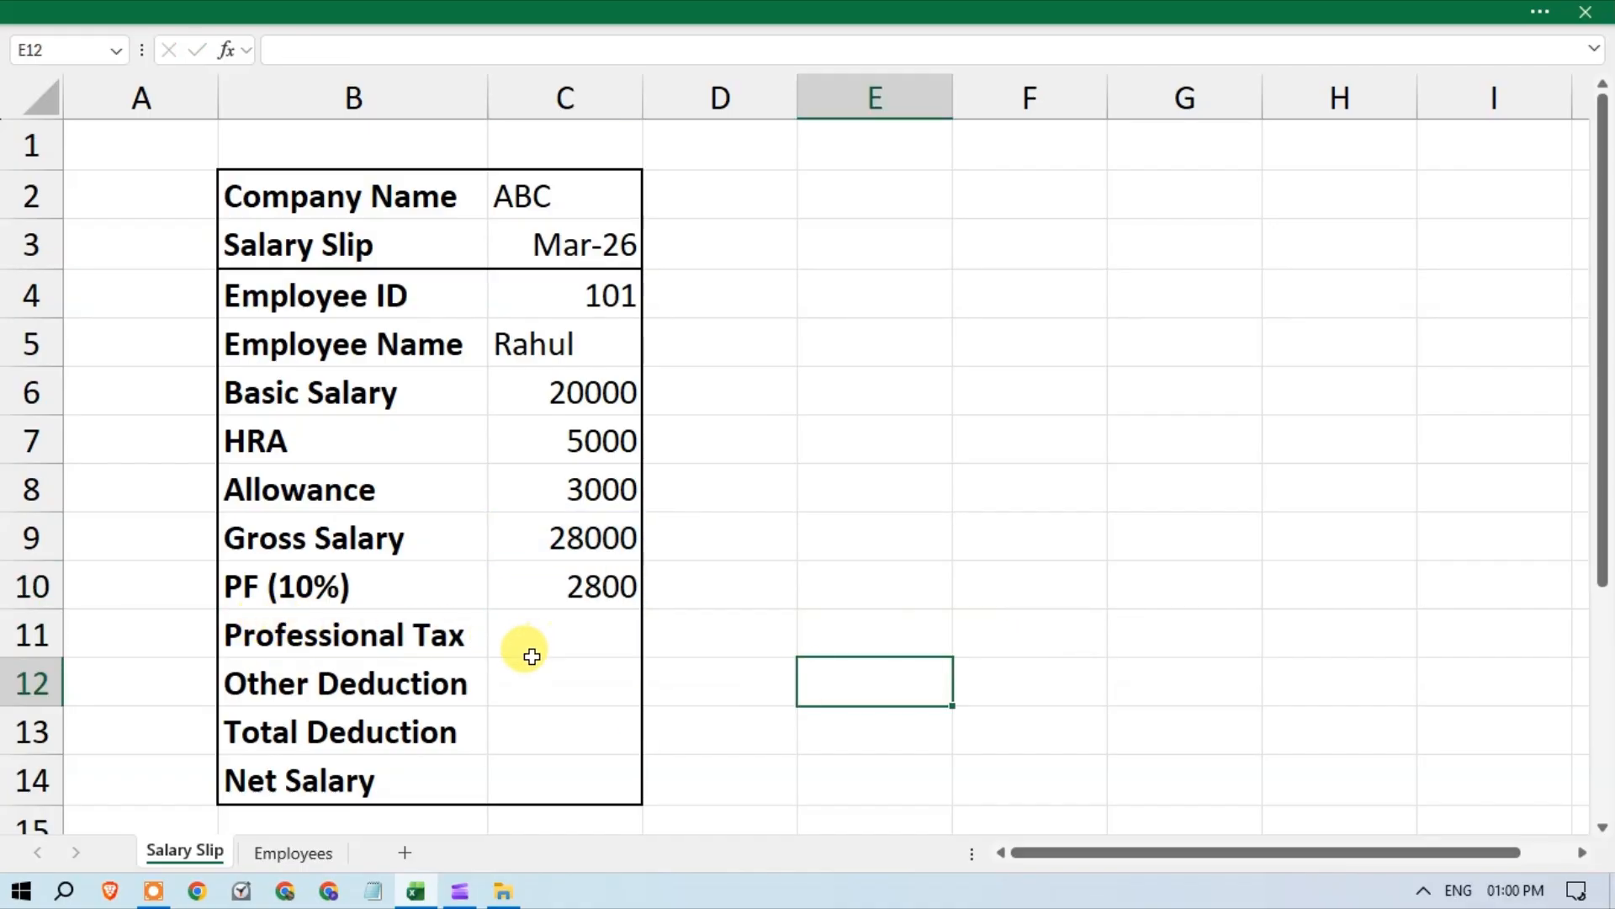
# Step: Enter 200 for Professional Tax in C11 and 1000 for Other Deduction in C12
pyautogui.click(546, 627)
pyautogui.write('200')
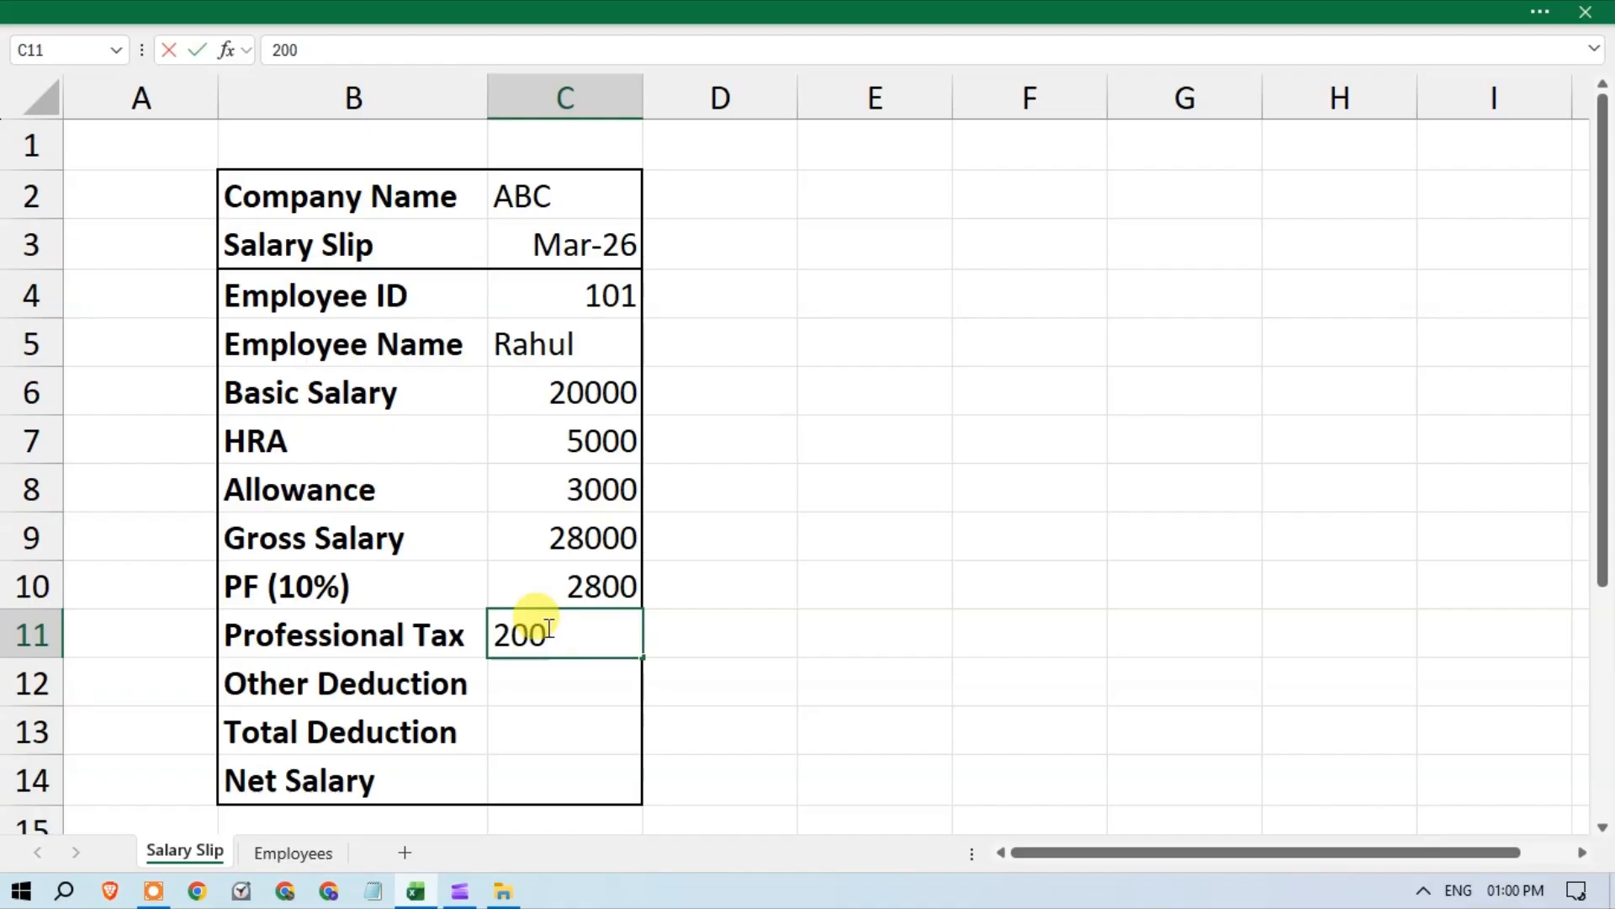
pyautogui.press('Return')
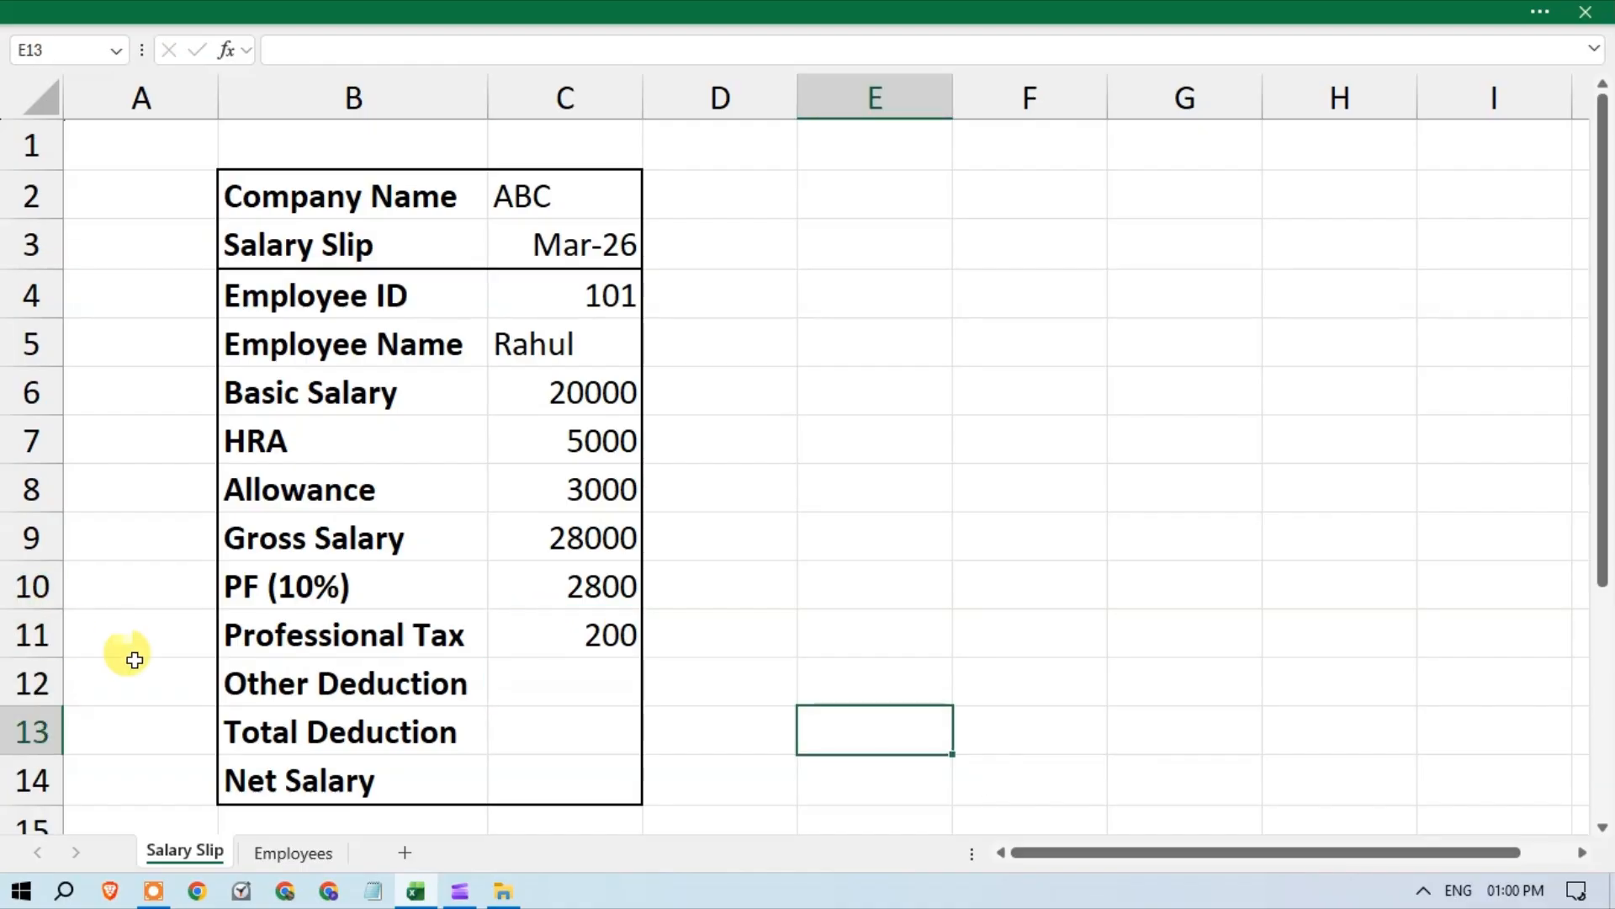
pyautogui.click(526, 682)
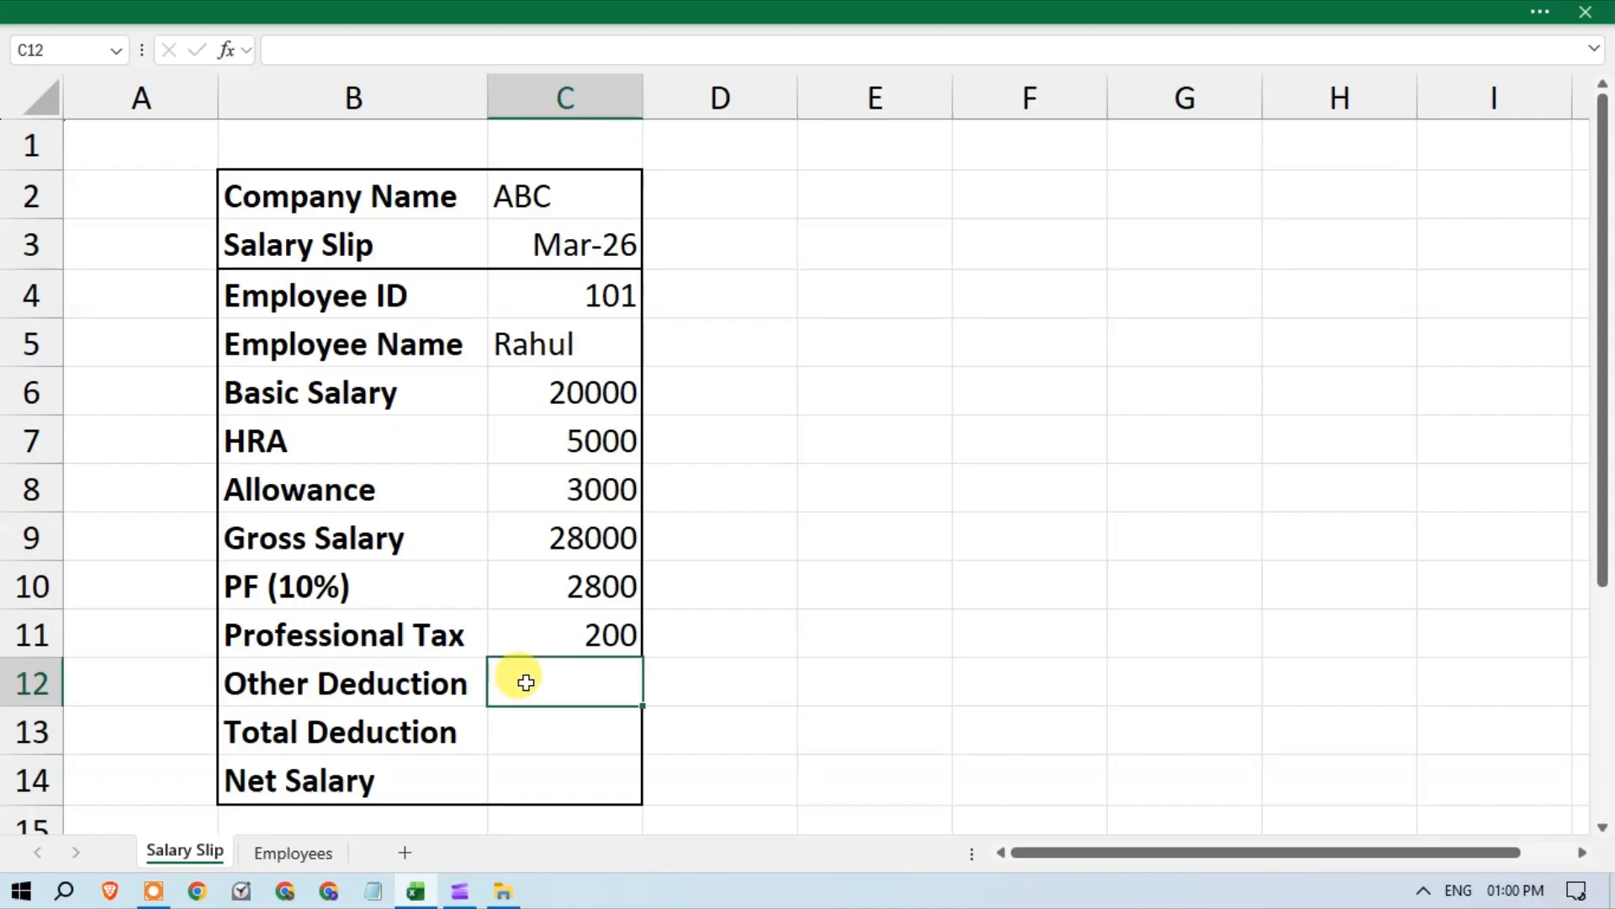
pyautogui.write('1000')
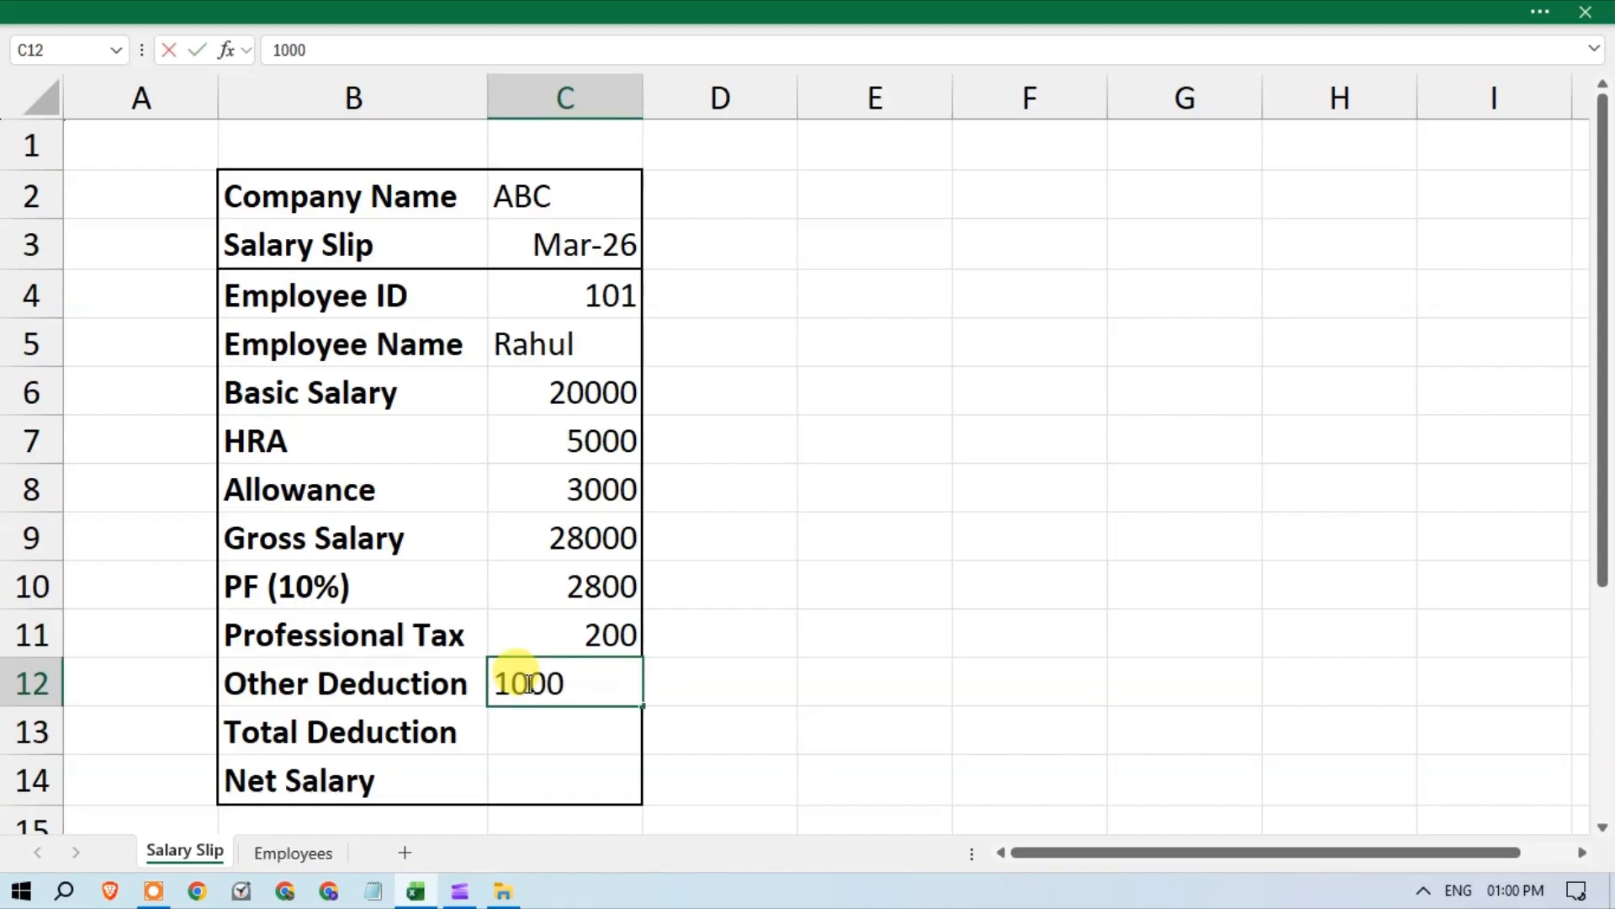
pyautogui.press('Return')
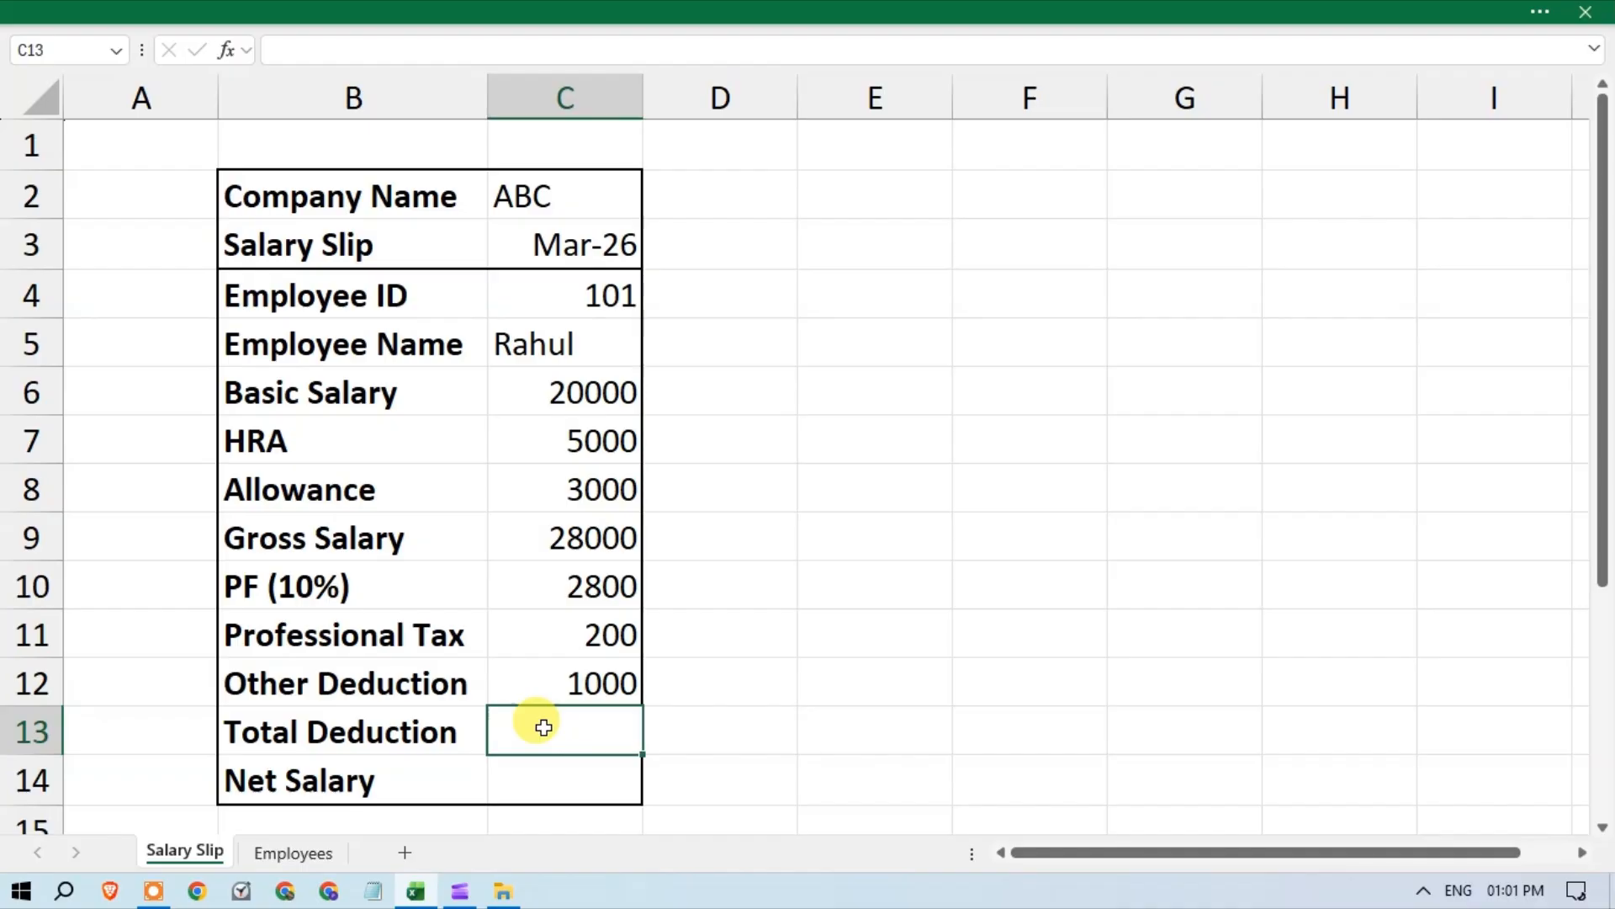
# Step: Calculate Total Deduction in C13 by adding PF, Professional Tax and Other Deduction with the formula =C10+C11+C12
pyautogui.write('=')
pyautogui.press('Up')
pyautogui.press('Up')
pyautogui.press('Up')
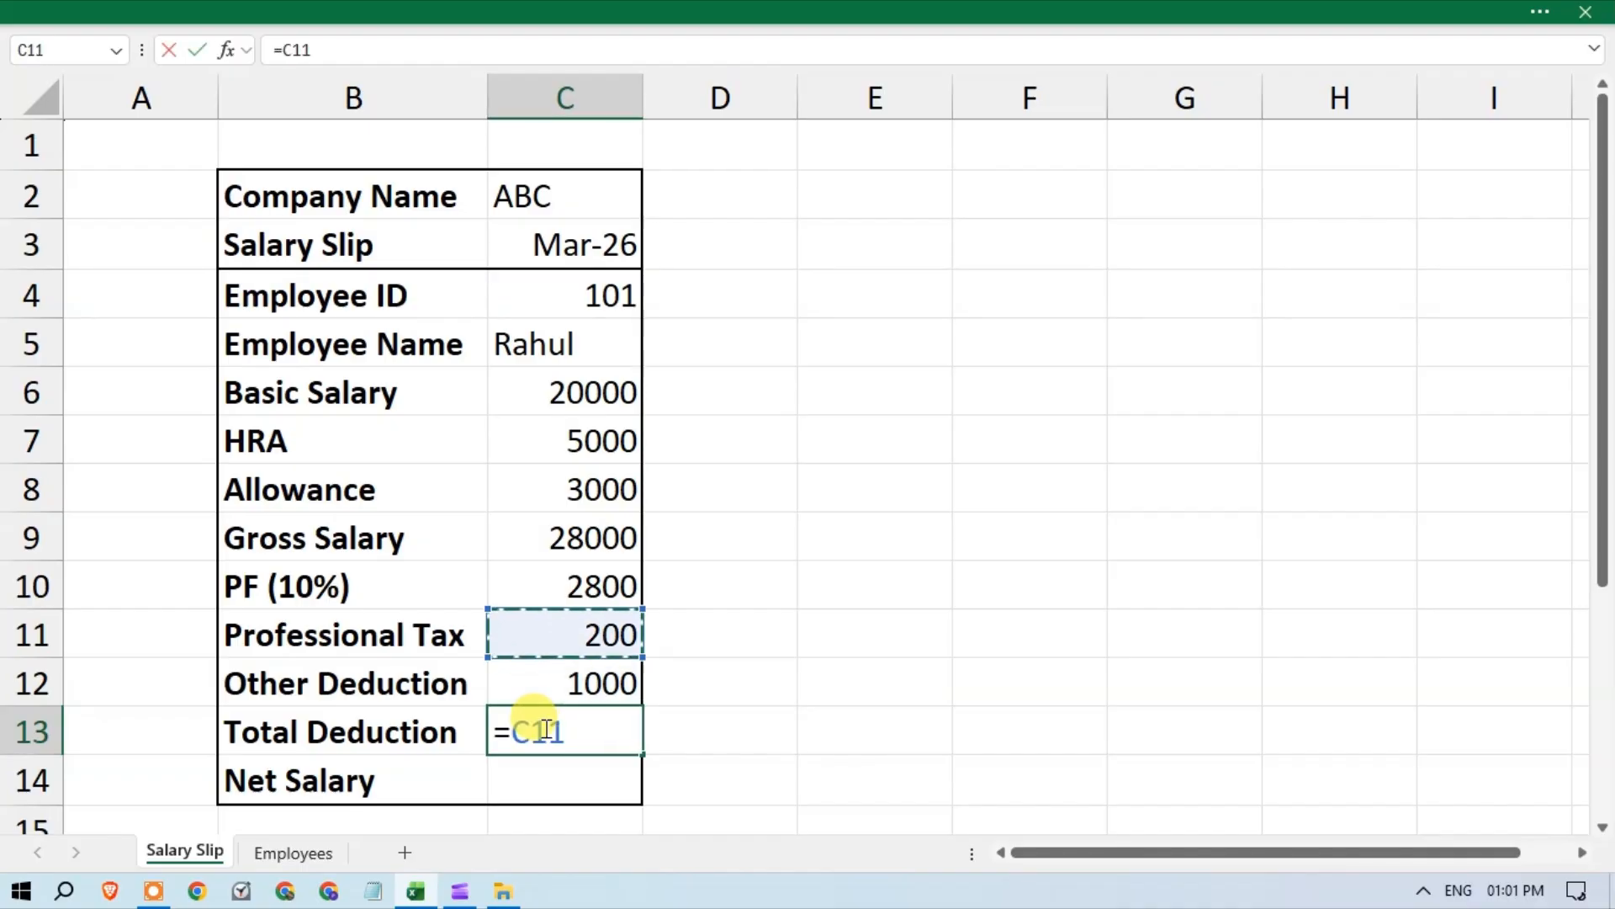
pyautogui.write('+')
pyautogui.press('Up')
pyautogui.press('Up')
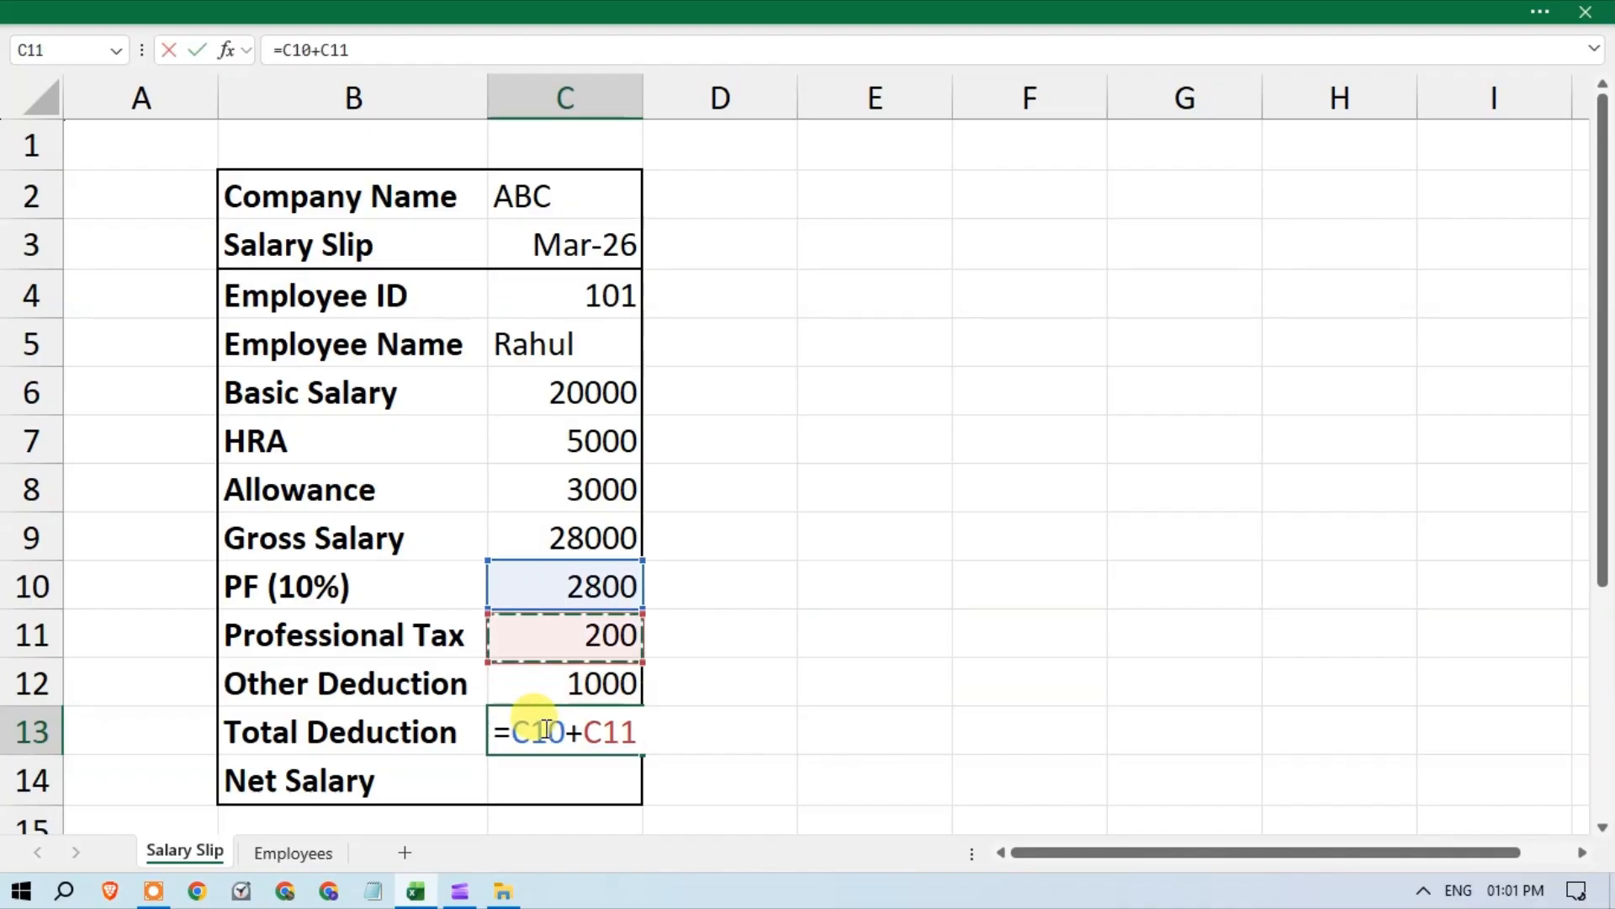
pyautogui.write('+')
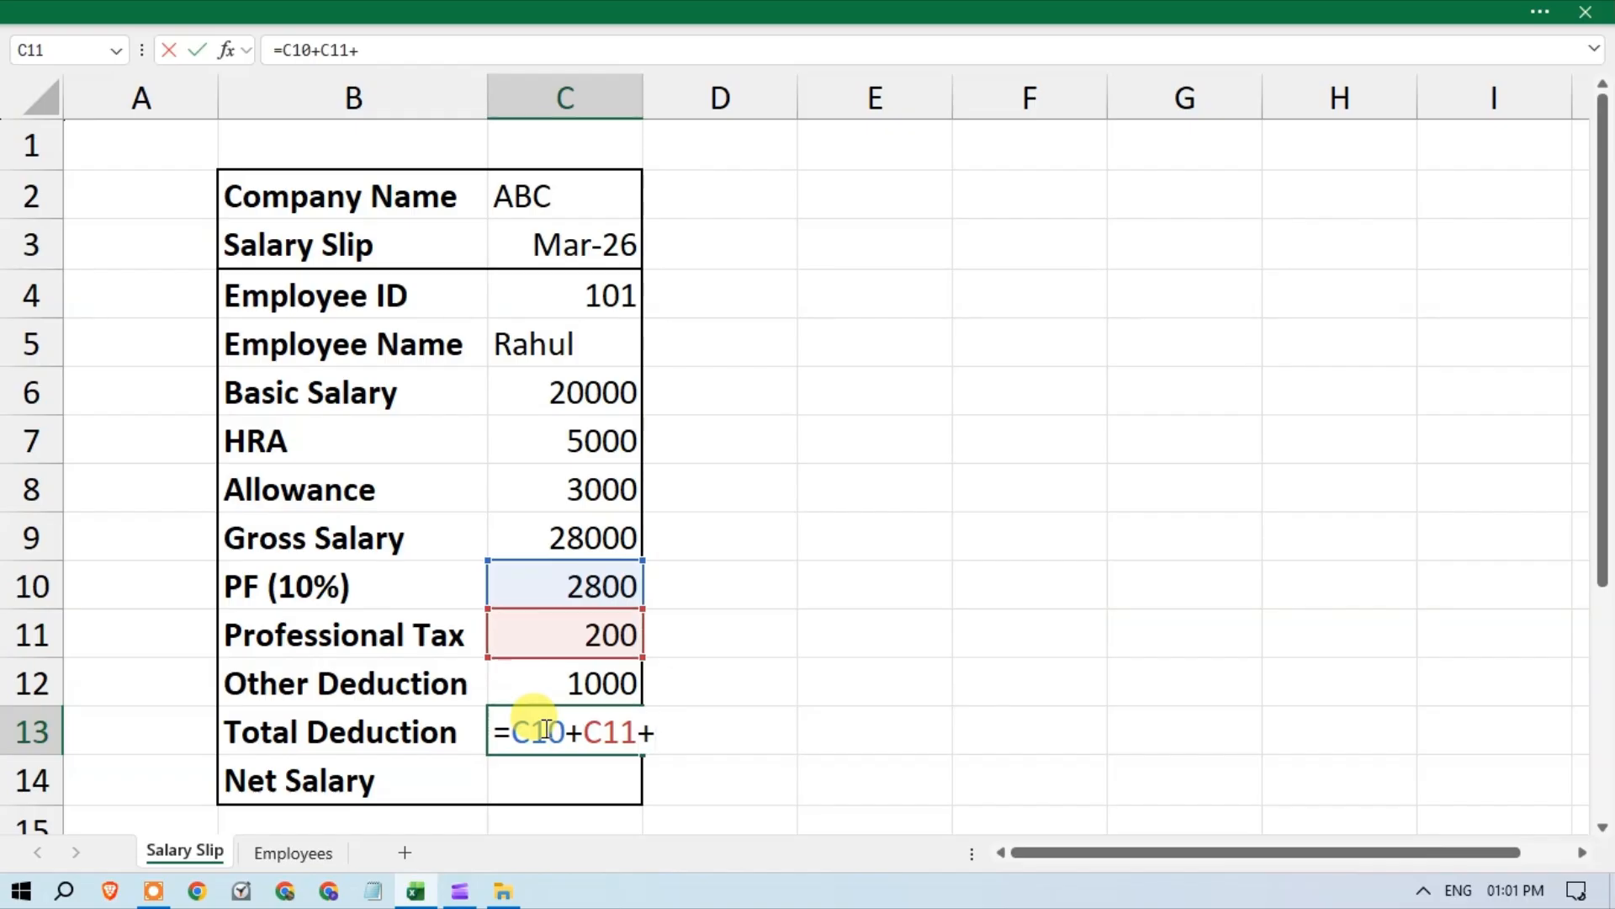
pyautogui.press('Up')
pyautogui.press('Return')
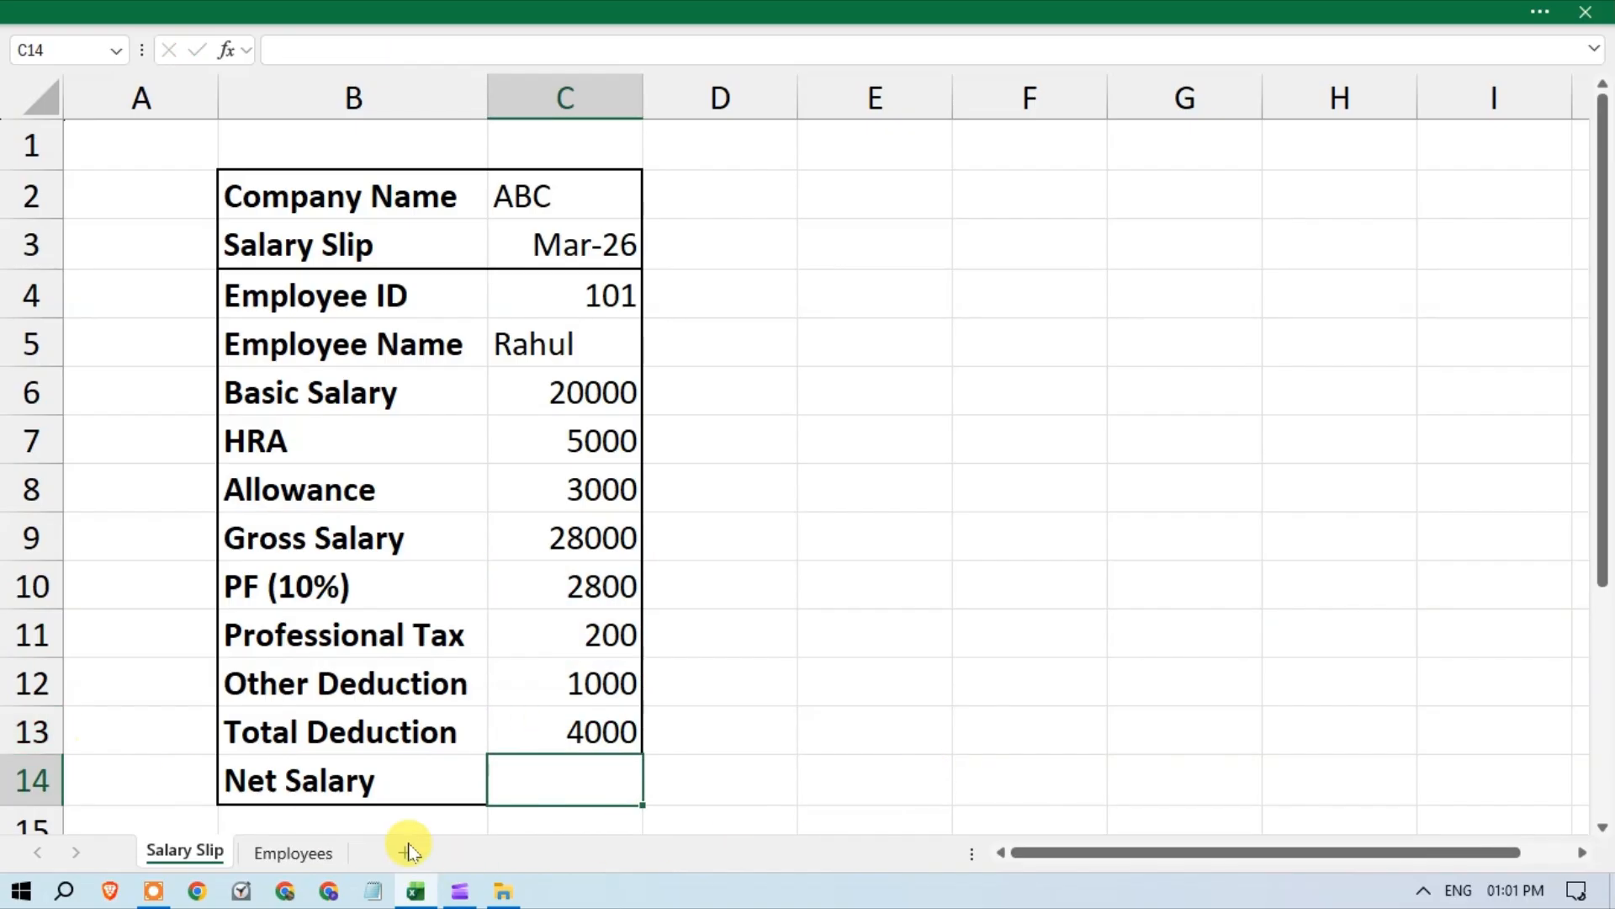
# Step: Calculate Net Salary in C14 by subtracting Total Deduction from Gross Salary with the formula =C9-C13
pyautogui.click(382, 788)
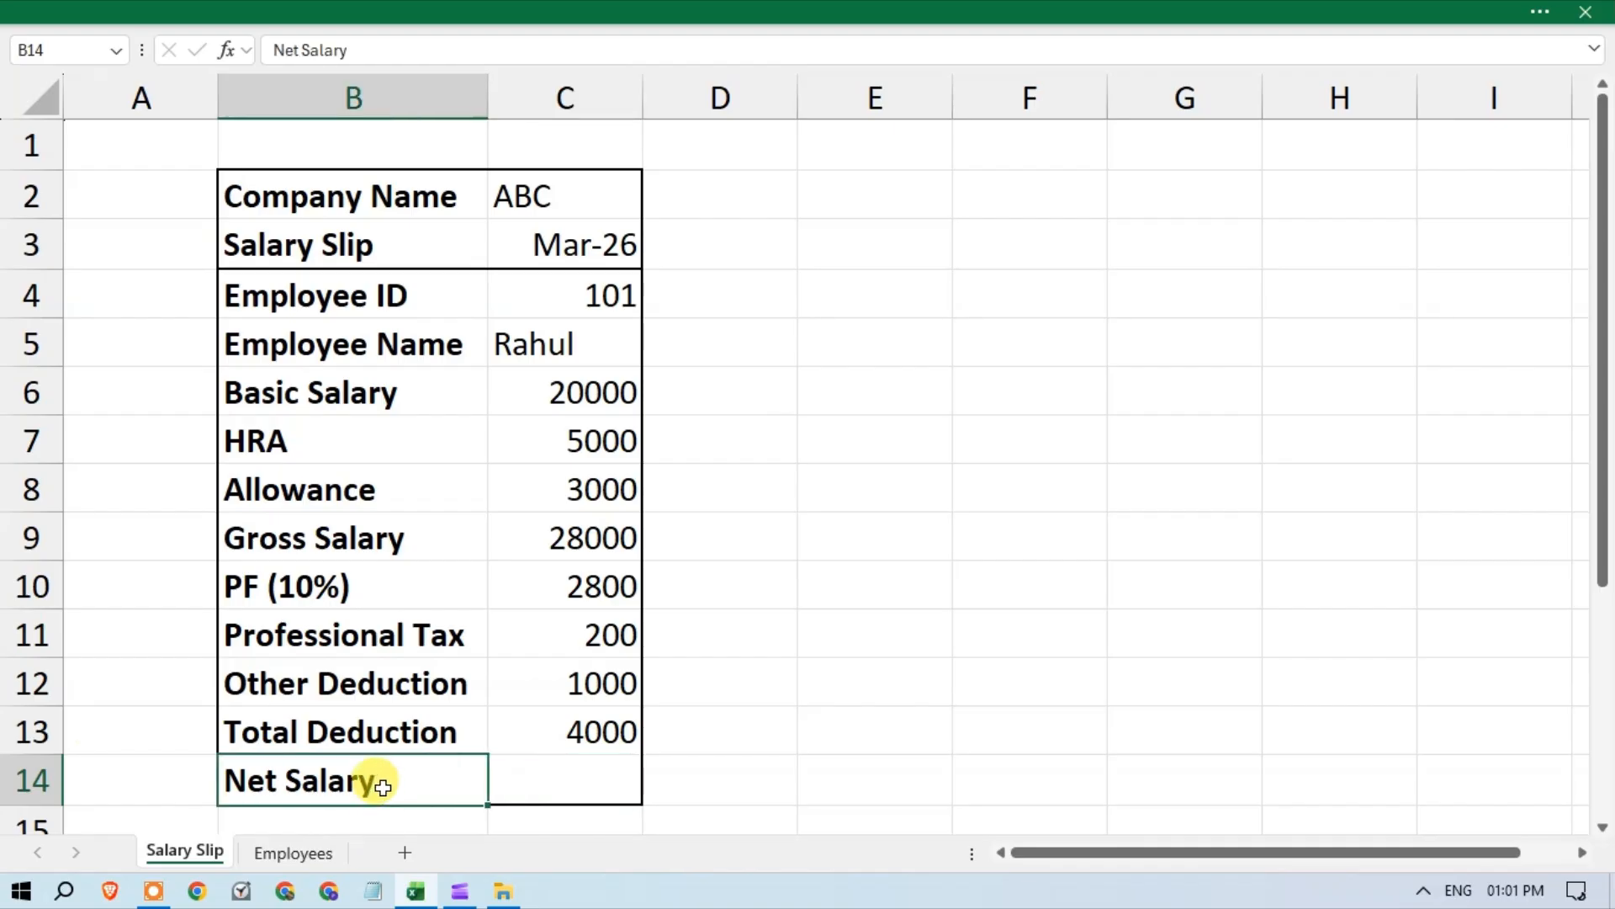
pyautogui.click(563, 785)
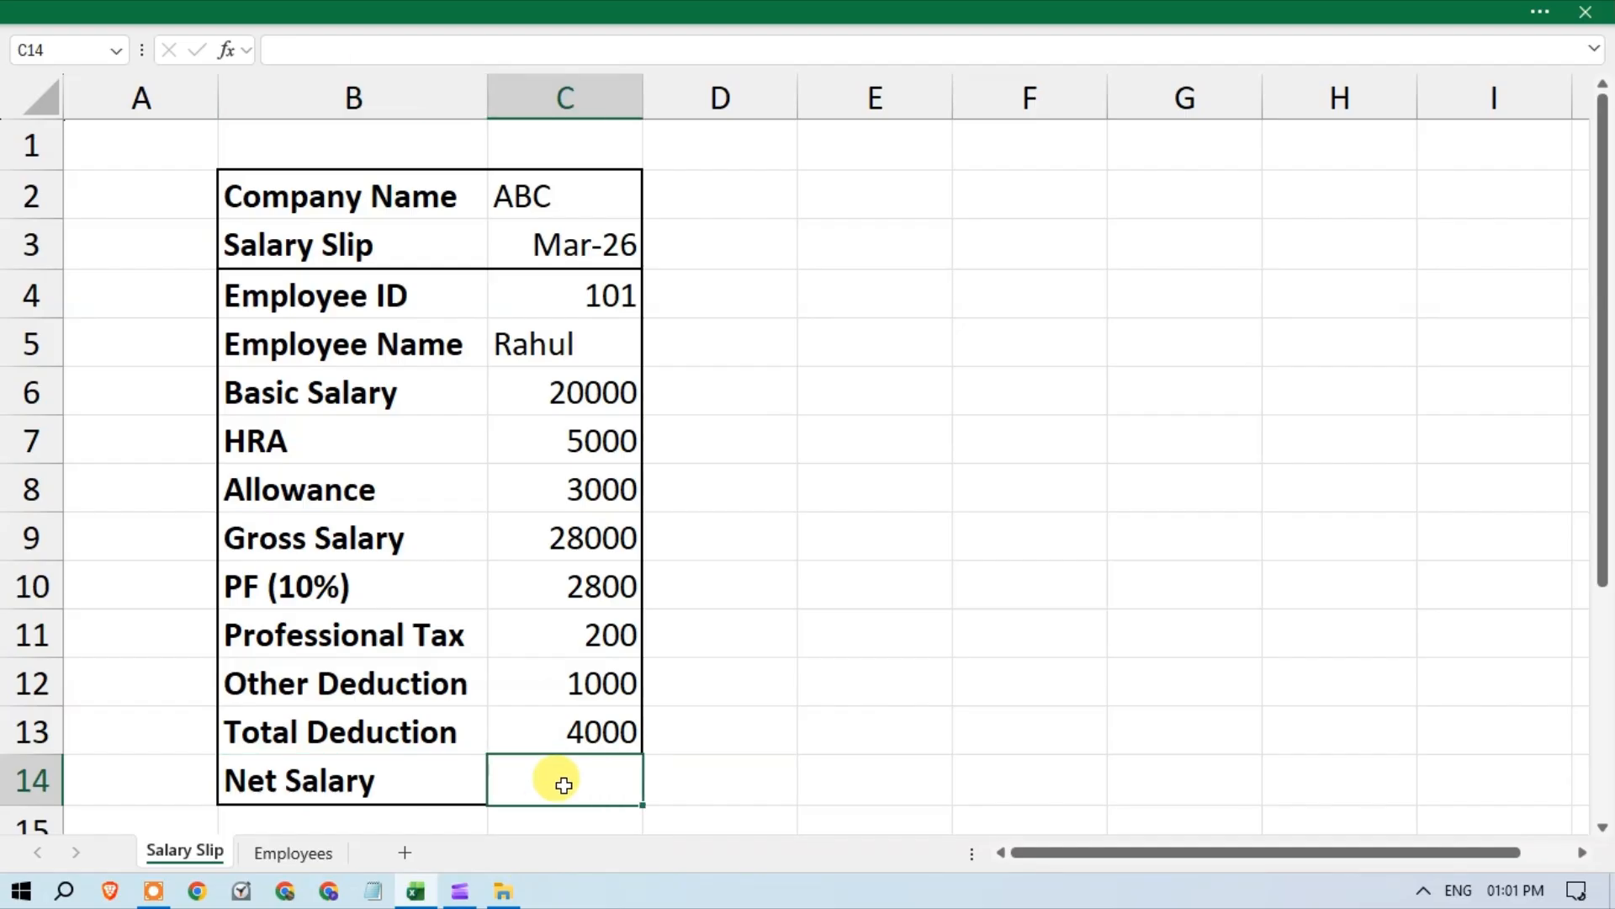
pyautogui.write('=')
pyautogui.press('Up')
pyautogui.press('Up')
pyautogui.press('Up')
pyautogui.press('Up')
pyautogui.press('Up')
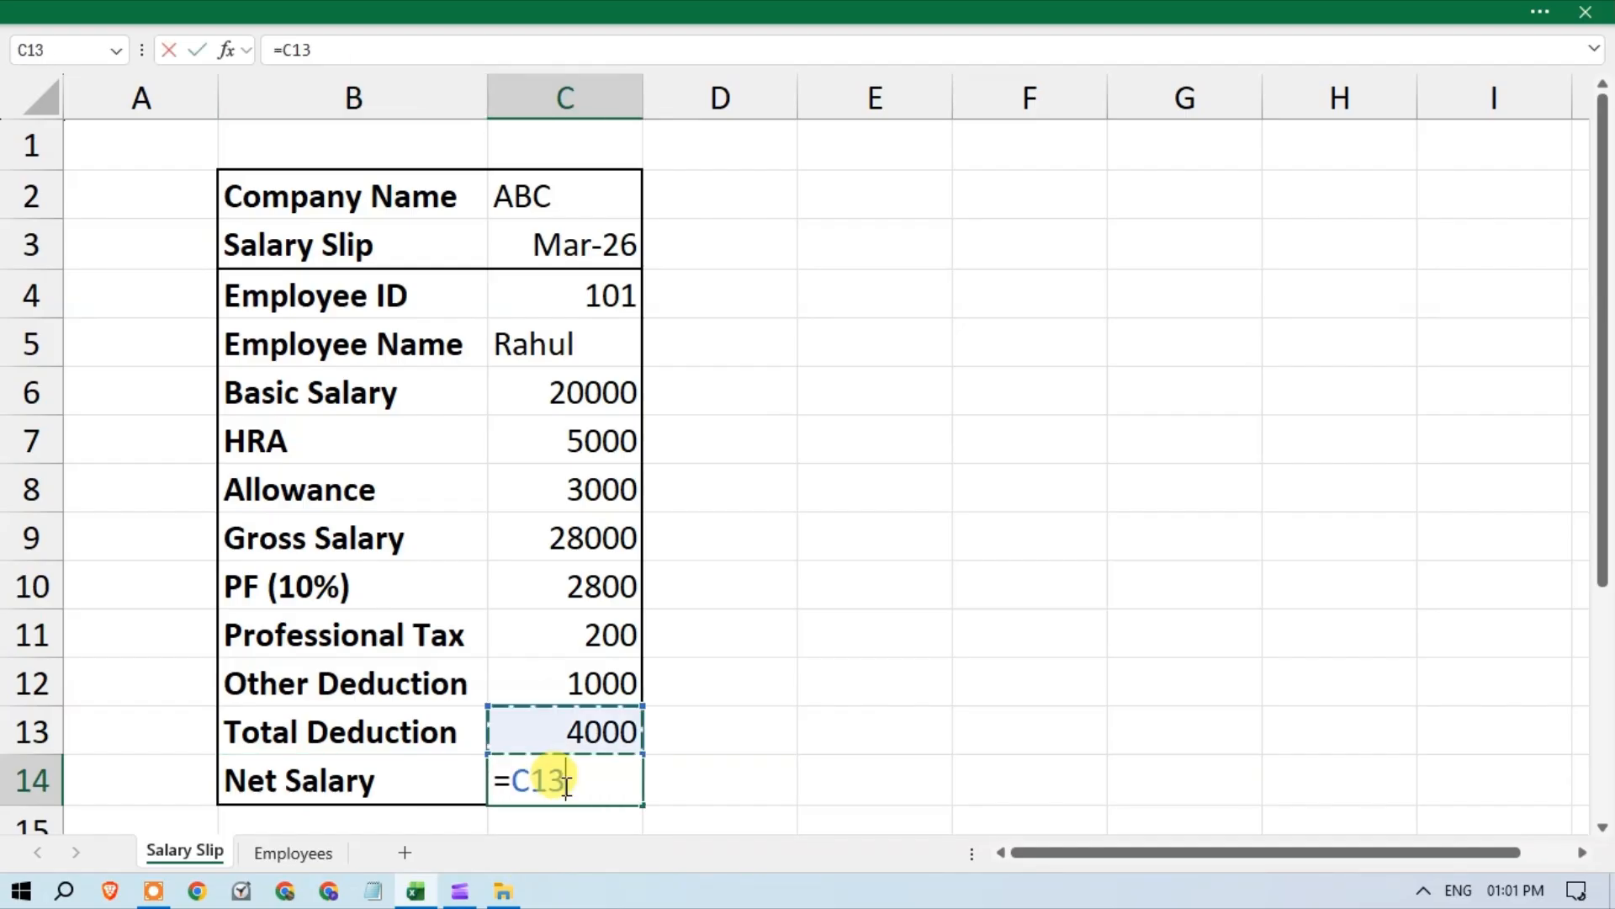
pyautogui.write('-')
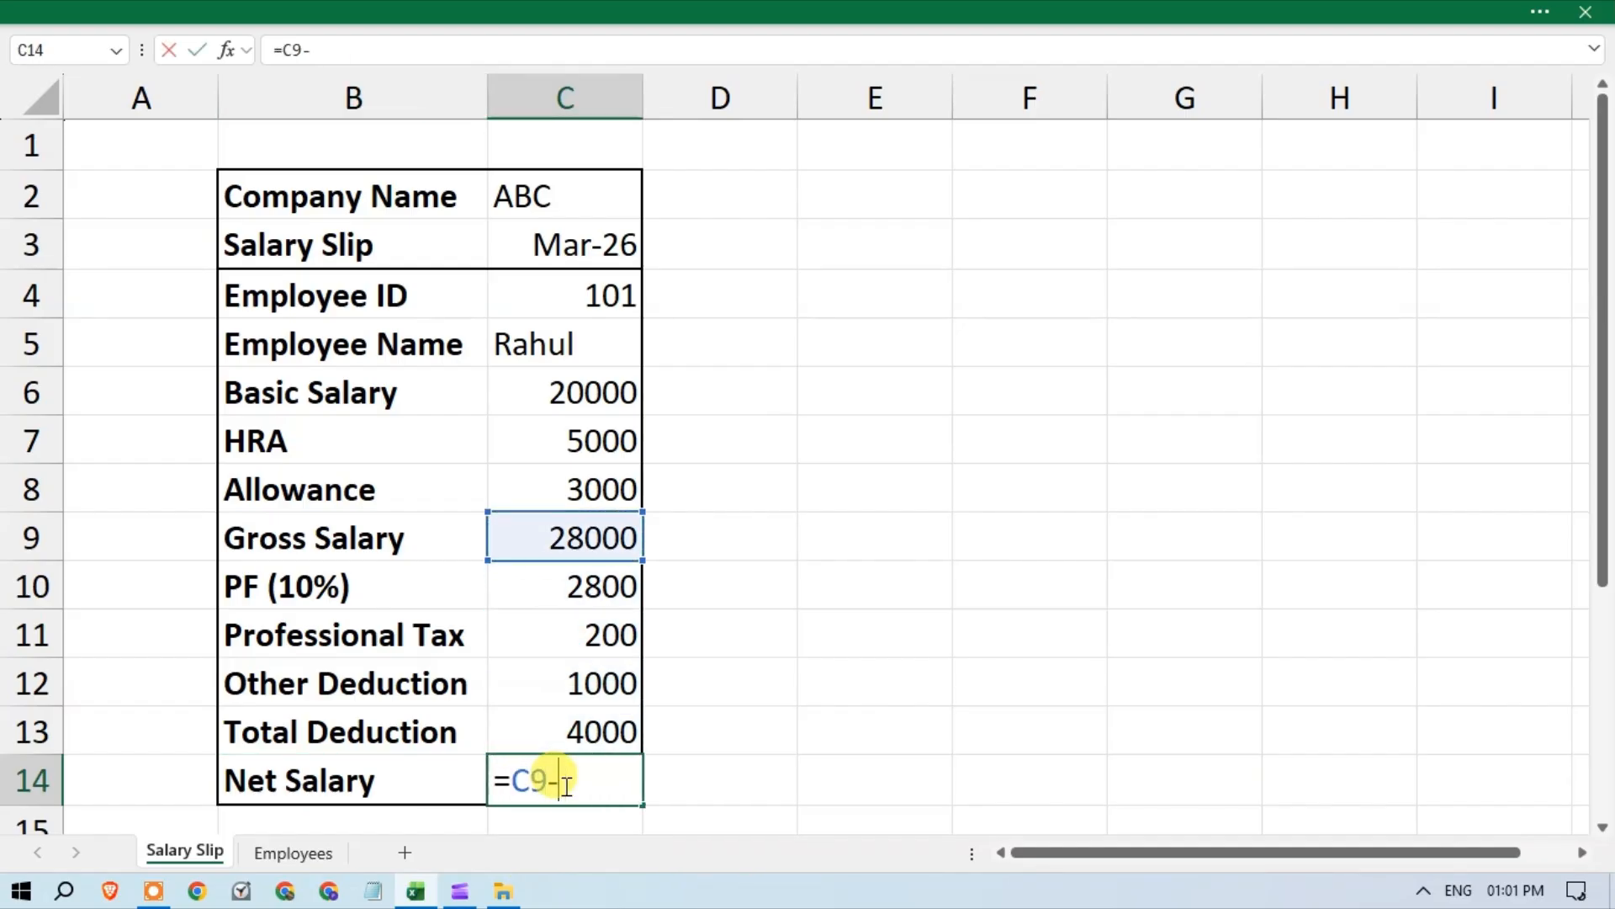
pyautogui.press('Up')
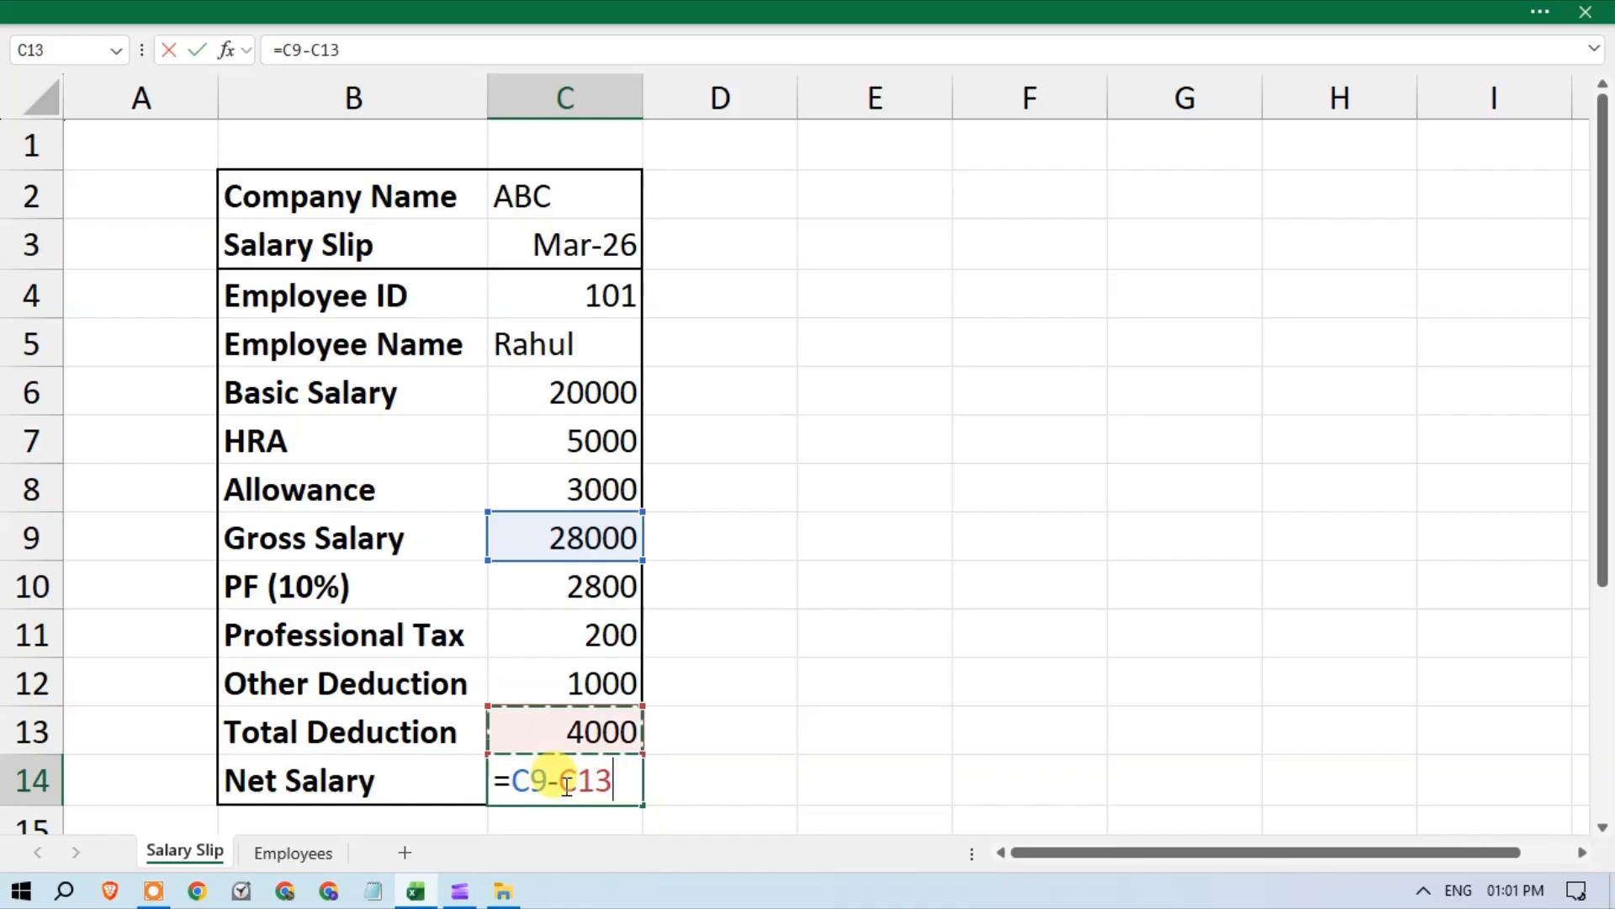
pyautogui.press('Return')
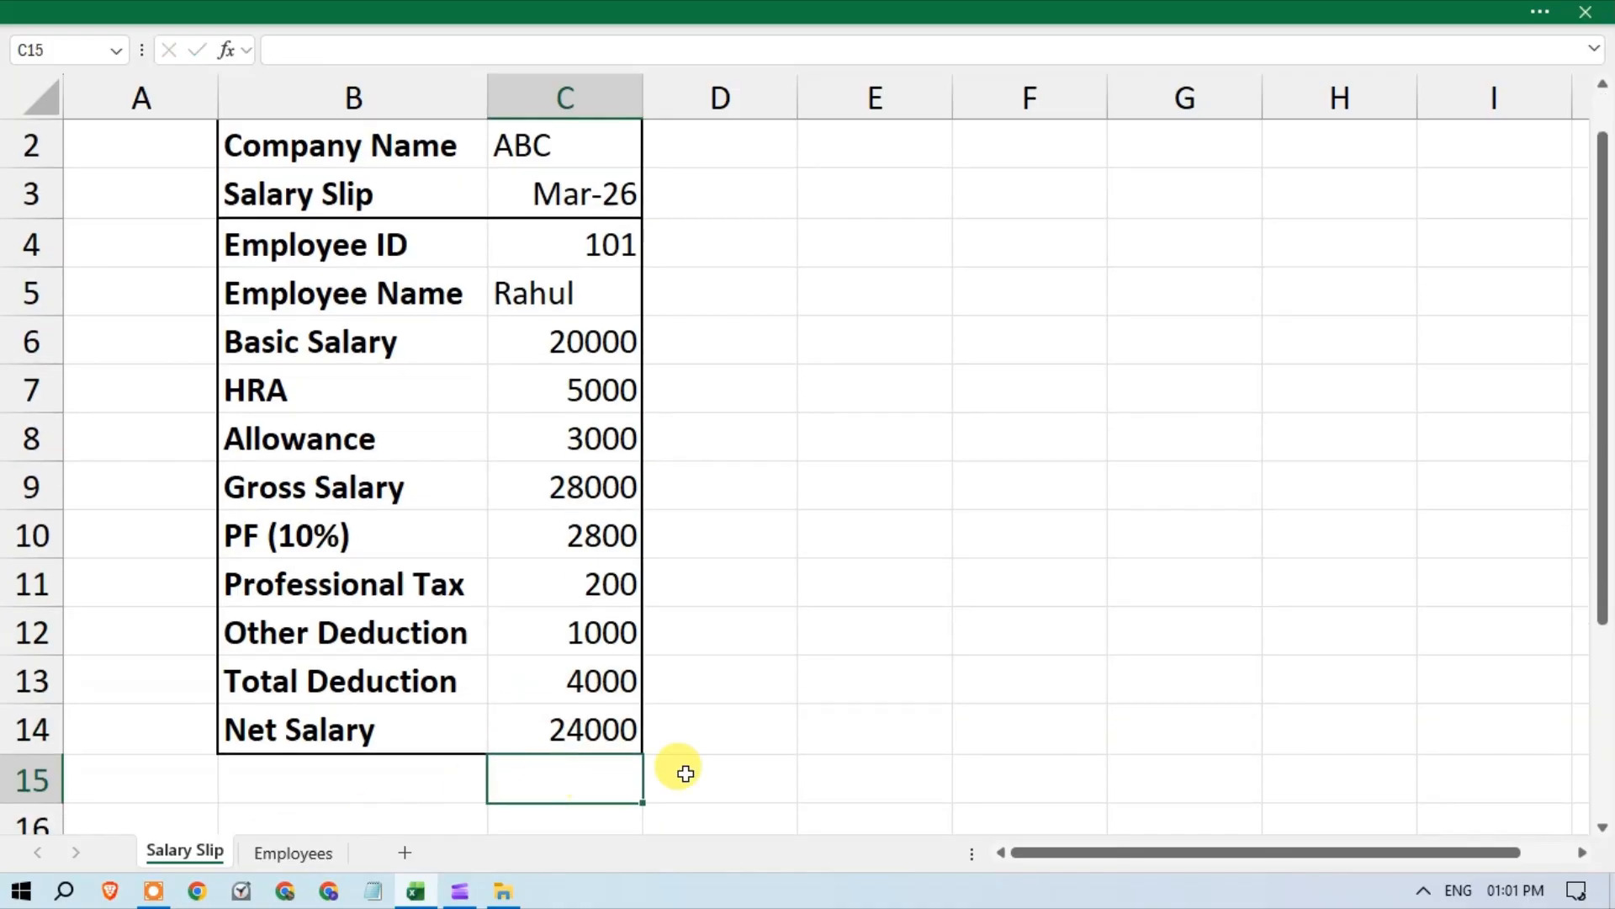
pyautogui.click(542, 729)
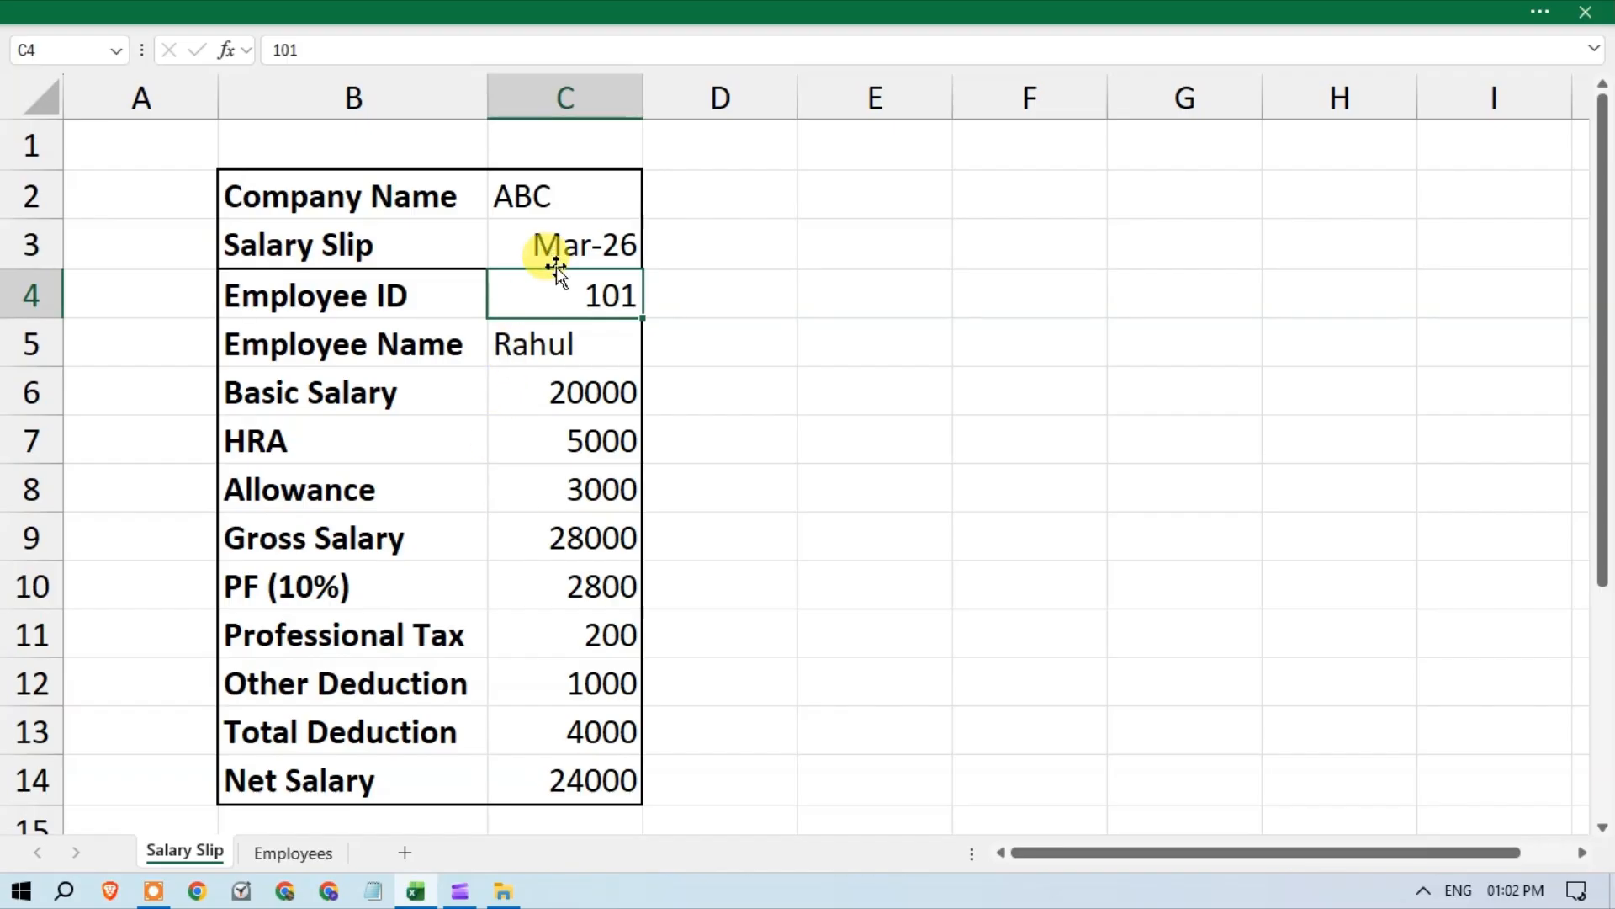
# Step: Change the Employee ID in C4 to 102 to test the salary slip's lookup
pyautogui.press('F2')
pyautogui.press('BackSpace')
pyautogui.write('2')
pyautogui.press('Return')
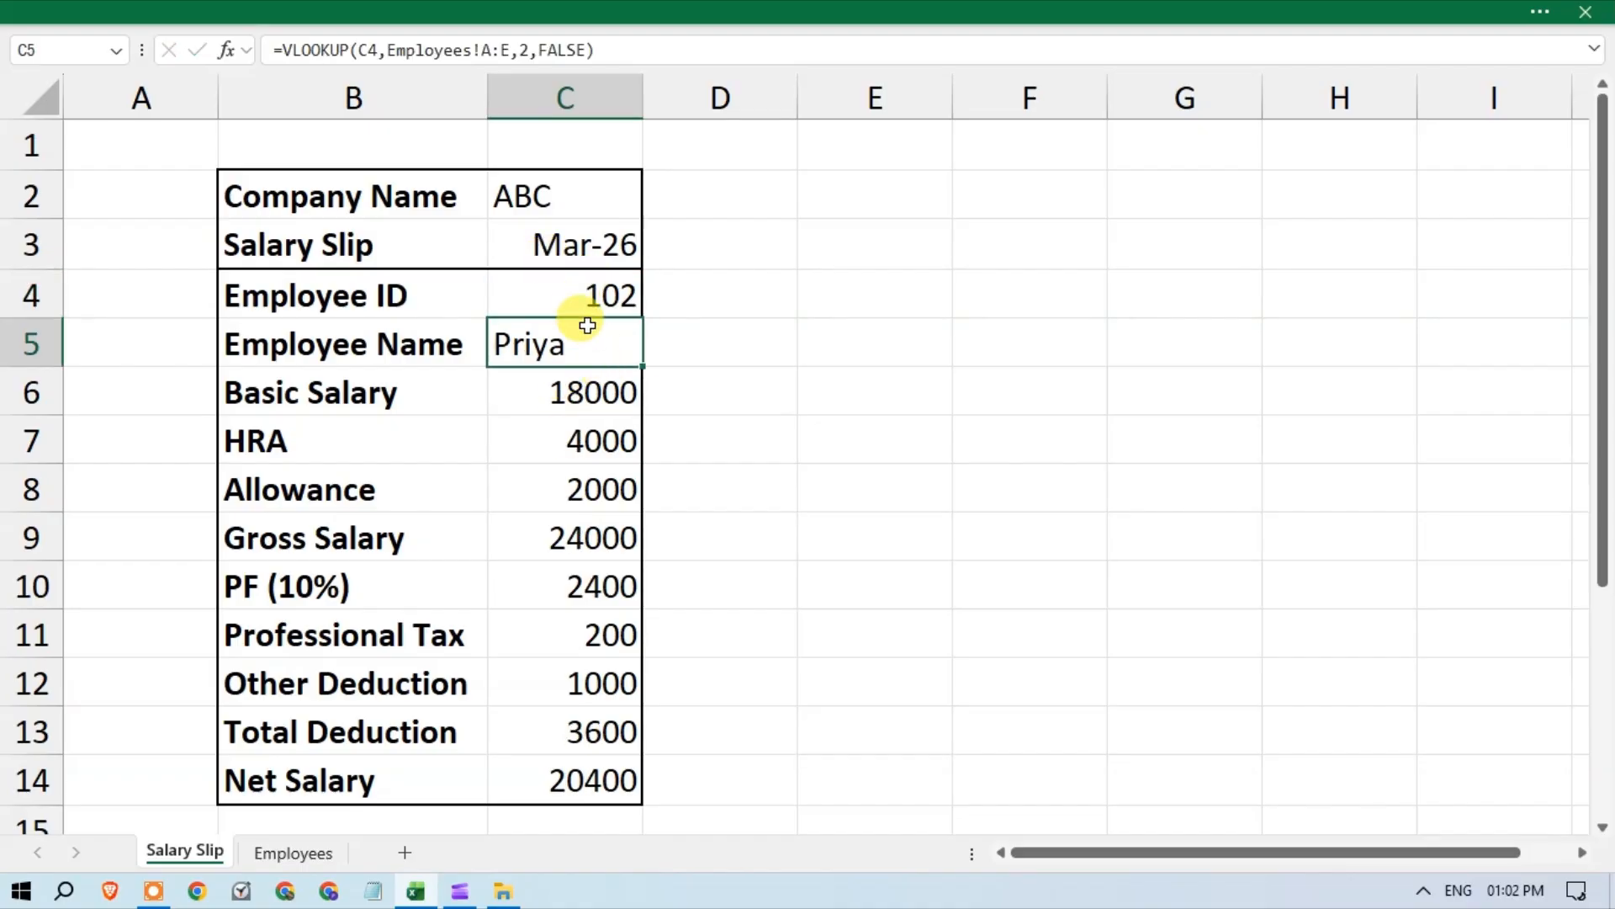
# Step: Enter 103 as the Employee ID in C4 to load another employee's salary slip
pyautogui.click(585, 296)
pyautogui.write('103')
pyautogui.press('Return')
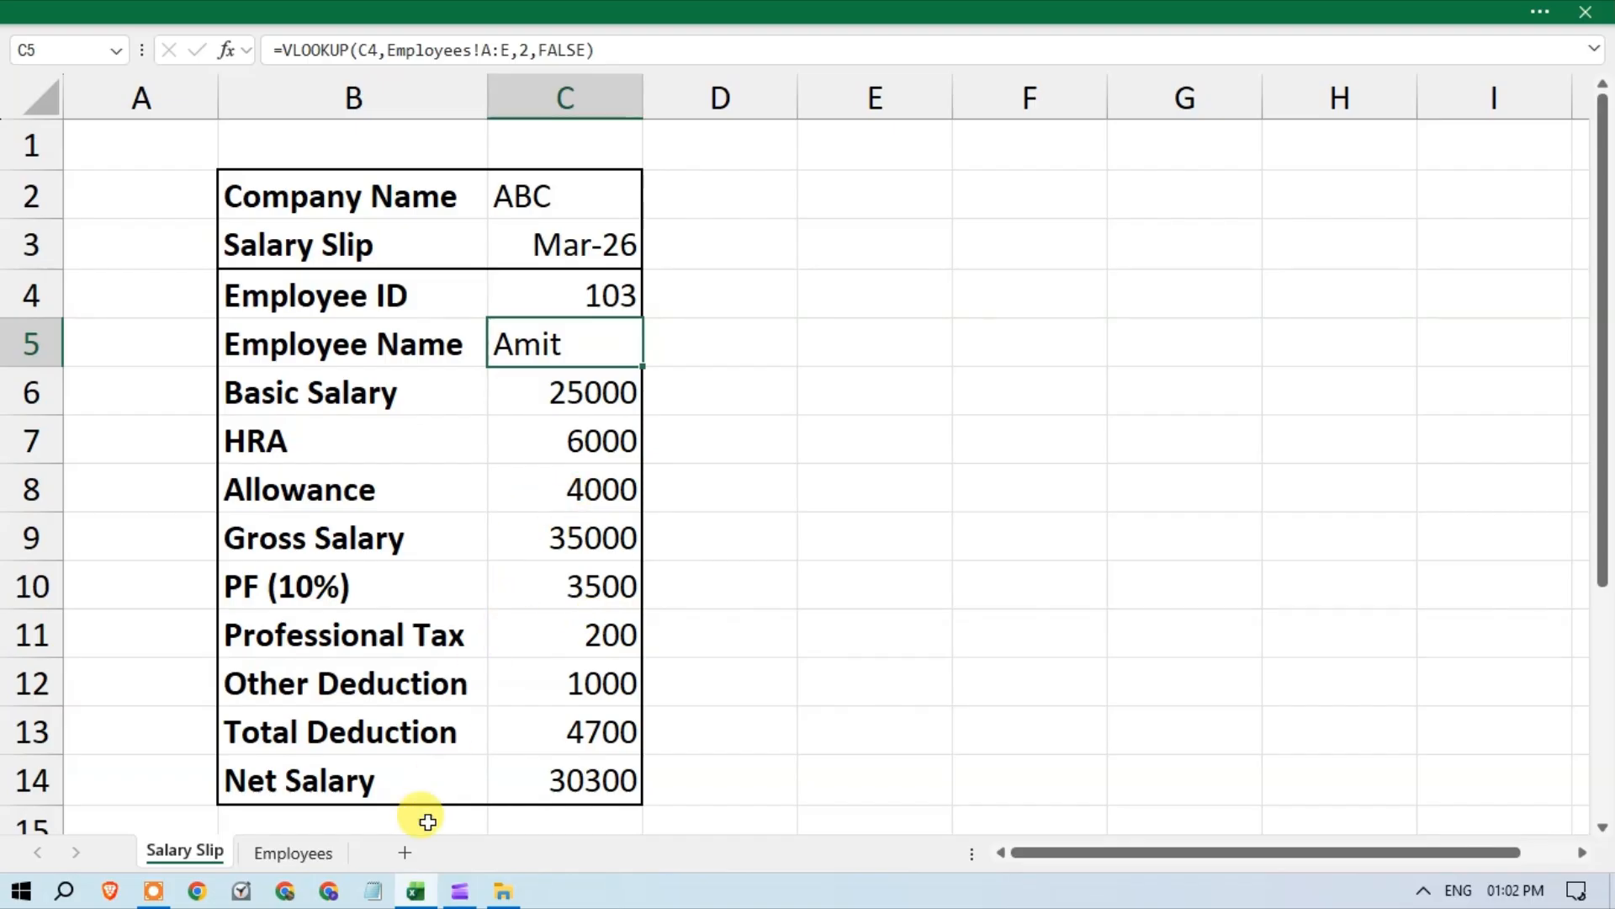
pyautogui.click(841, 683)
# Step: Review the employee records and the empty rows below them on the Employees sheet, and return to the Salary Slip sheet
pyautogui.click(291, 854)
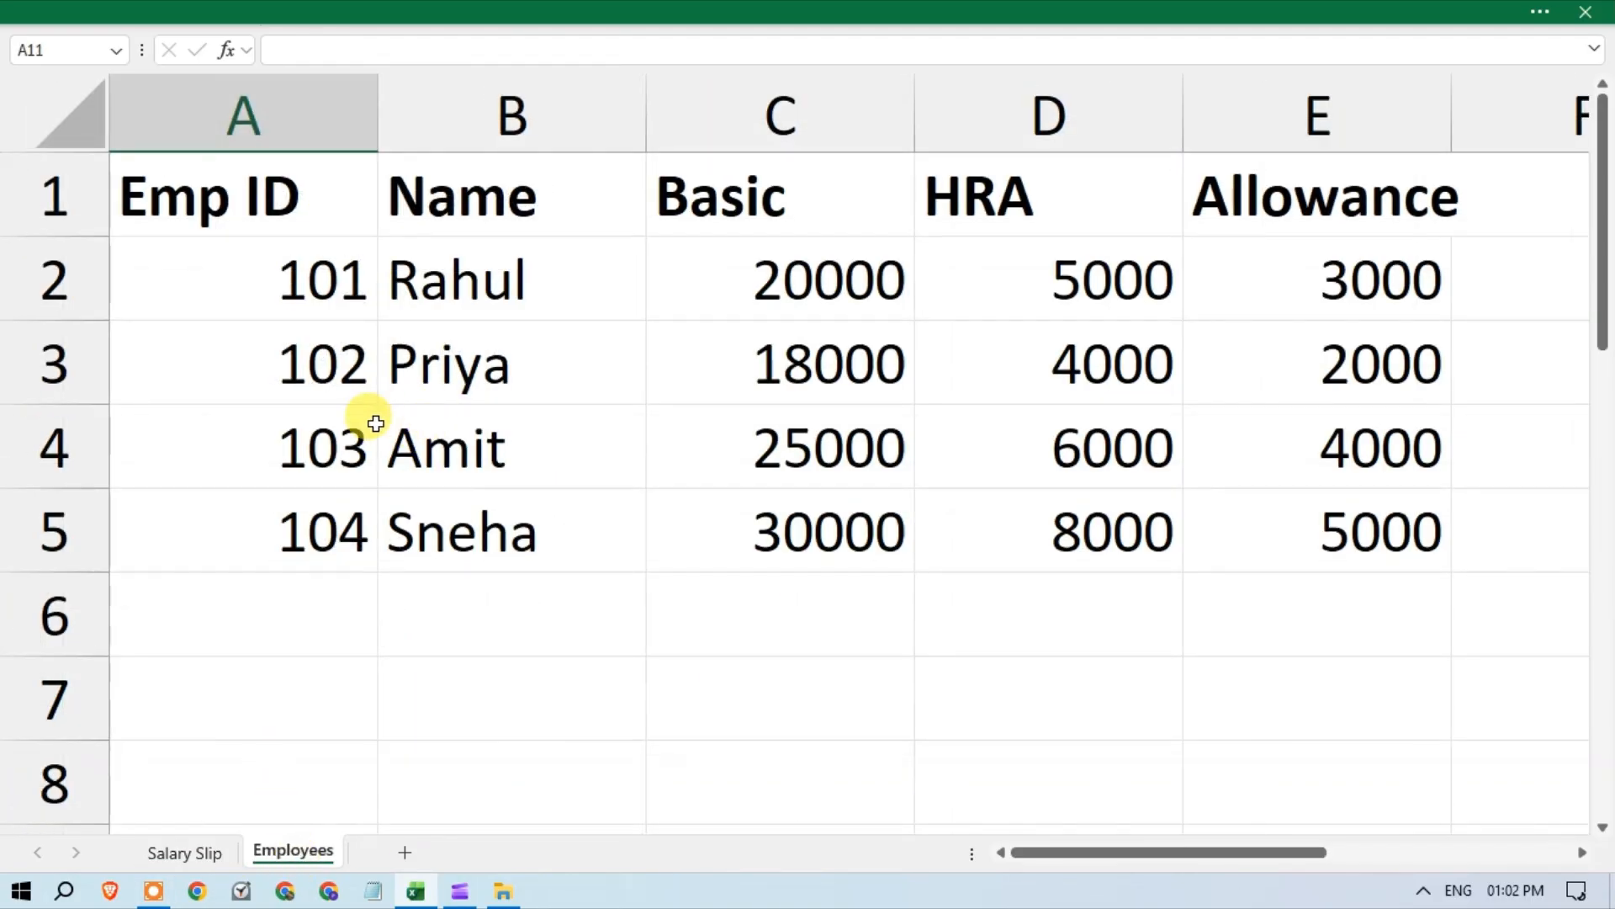
pyautogui.moveTo(343, 595); pyautogui.dragTo(337, 690)
pyautogui.moveTo(462, 628); pyautogui.dragTo(883, 617)
pyautogui.click(1197, 581)
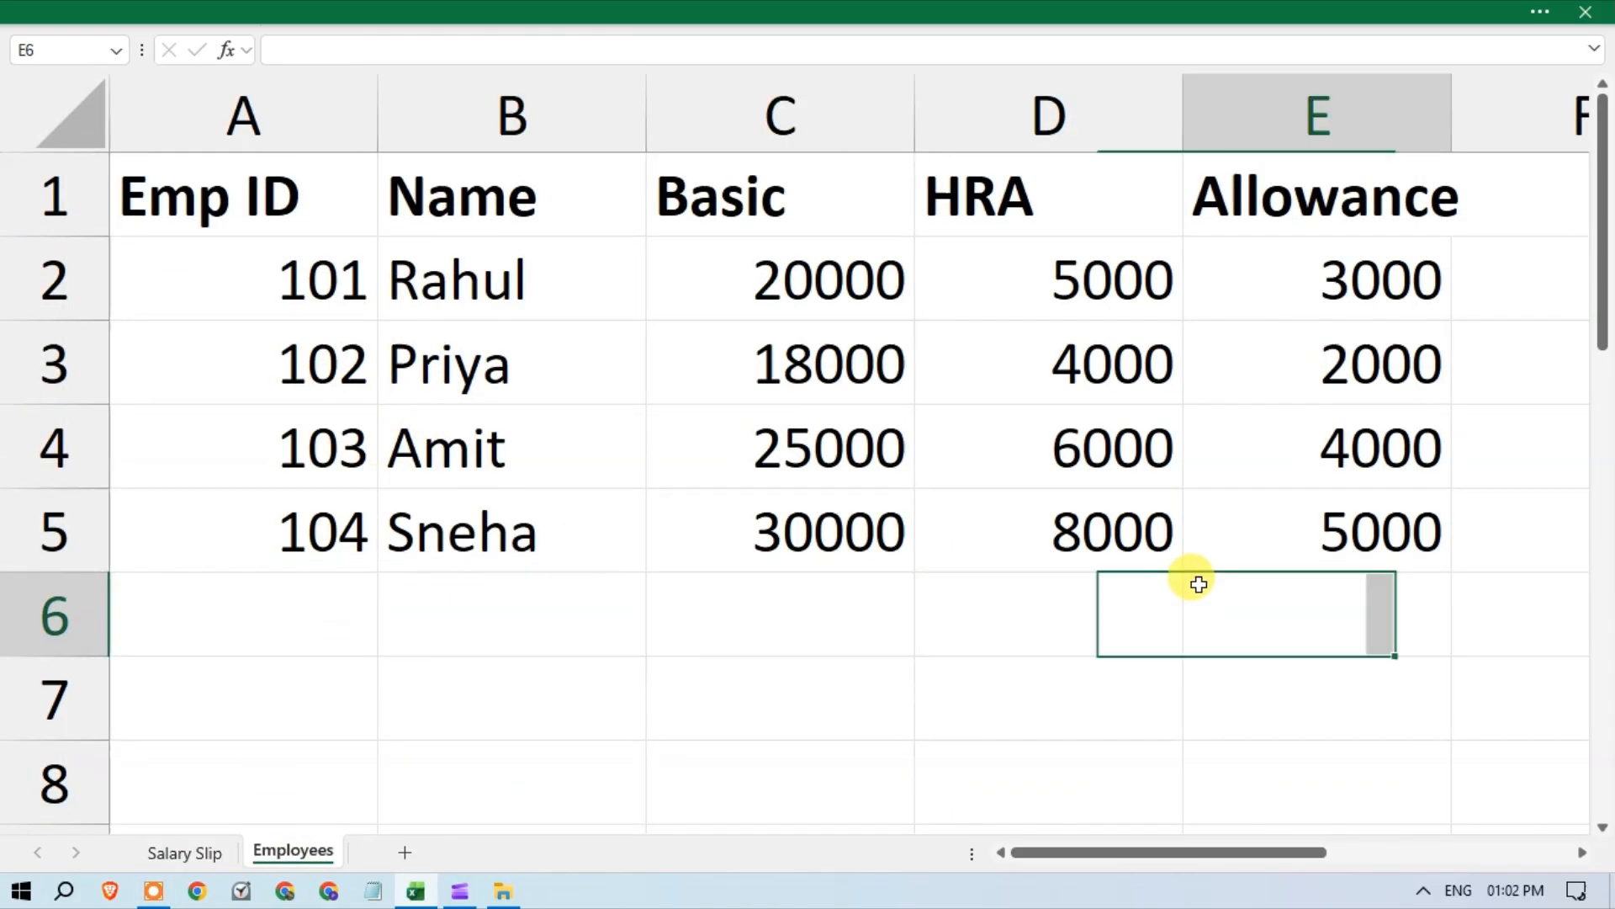
pyautogui.scroll(-2, 595, 646)
pyautogui.scroll(2, 450, 507)
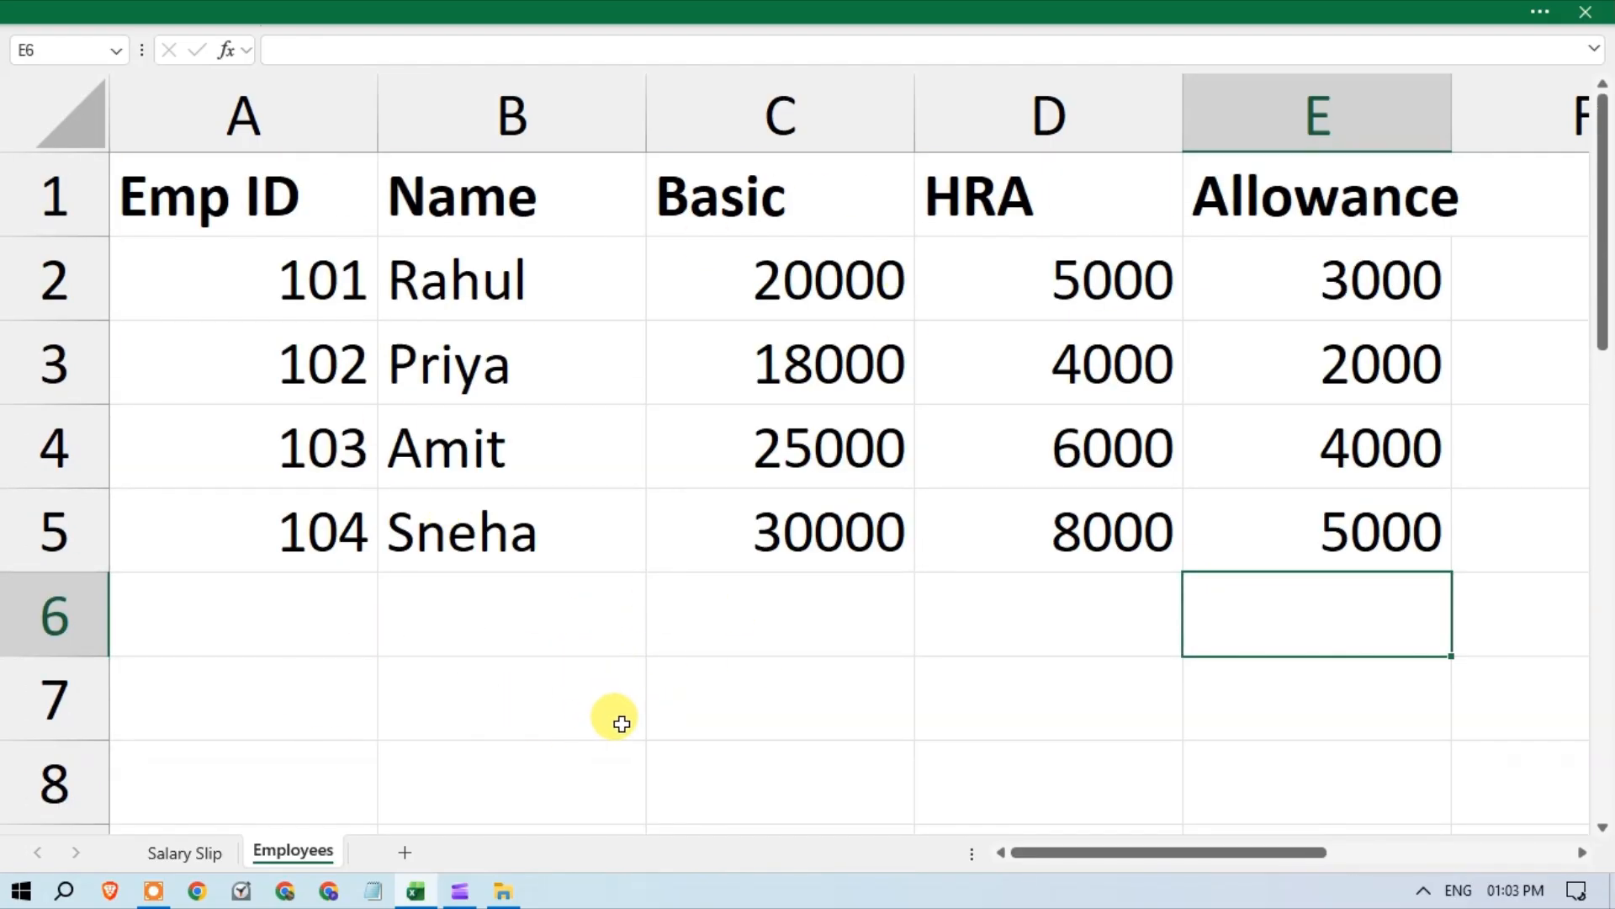
pyautogui.click(186, 852)
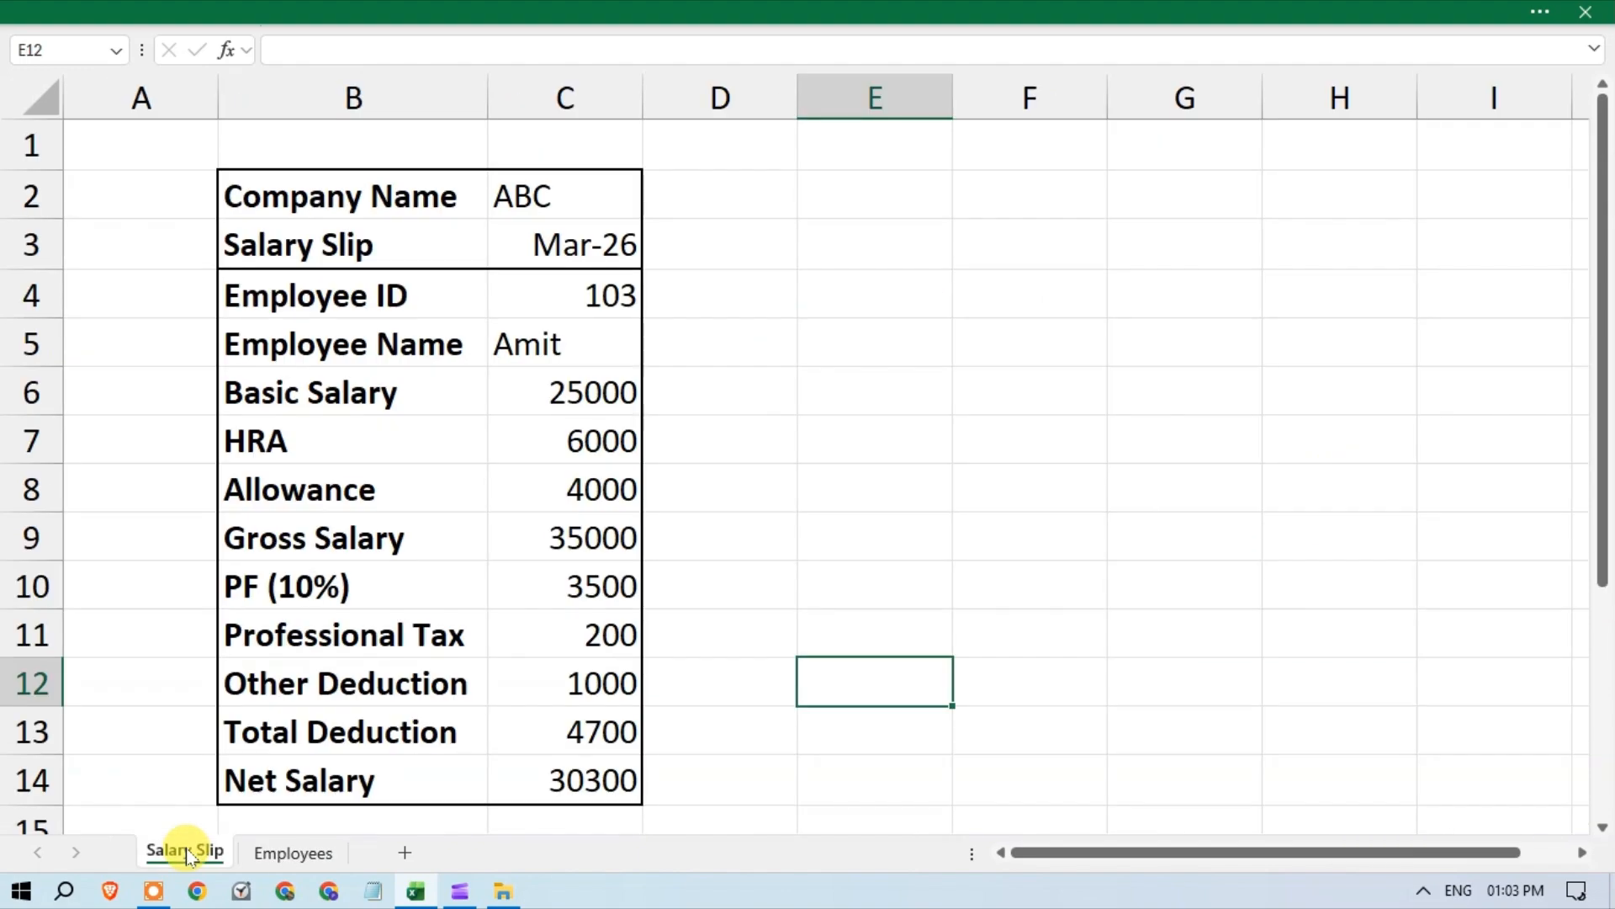